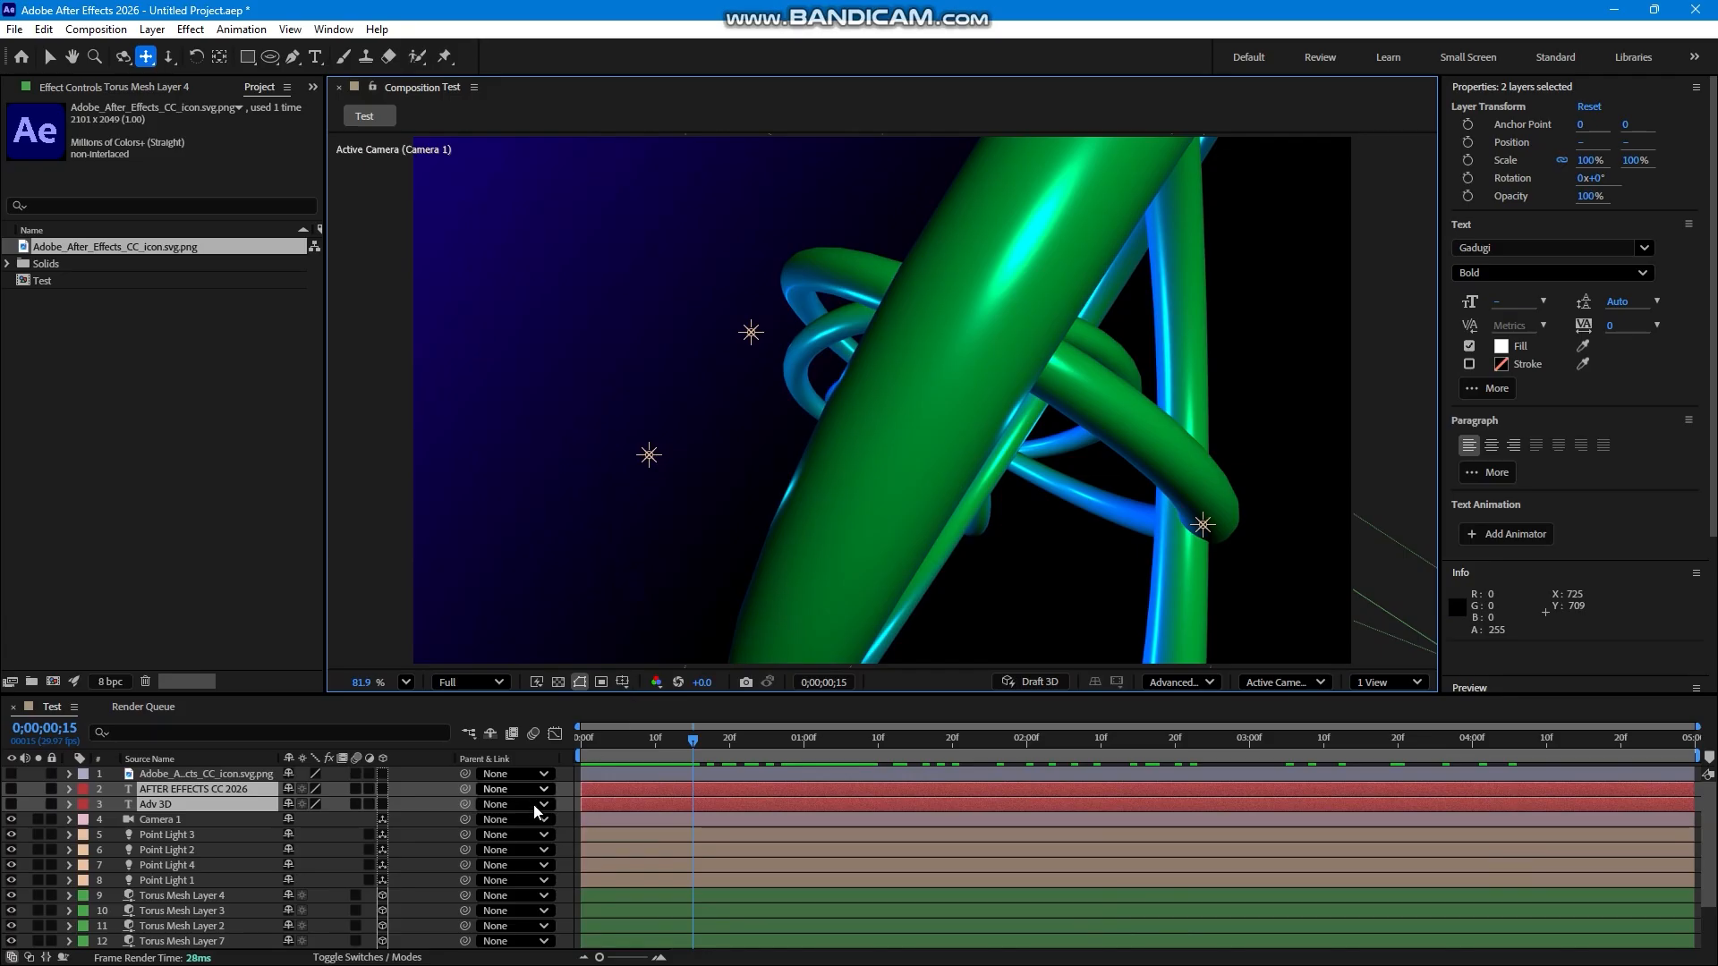
left_click_drag(583, 742, 626, 775)
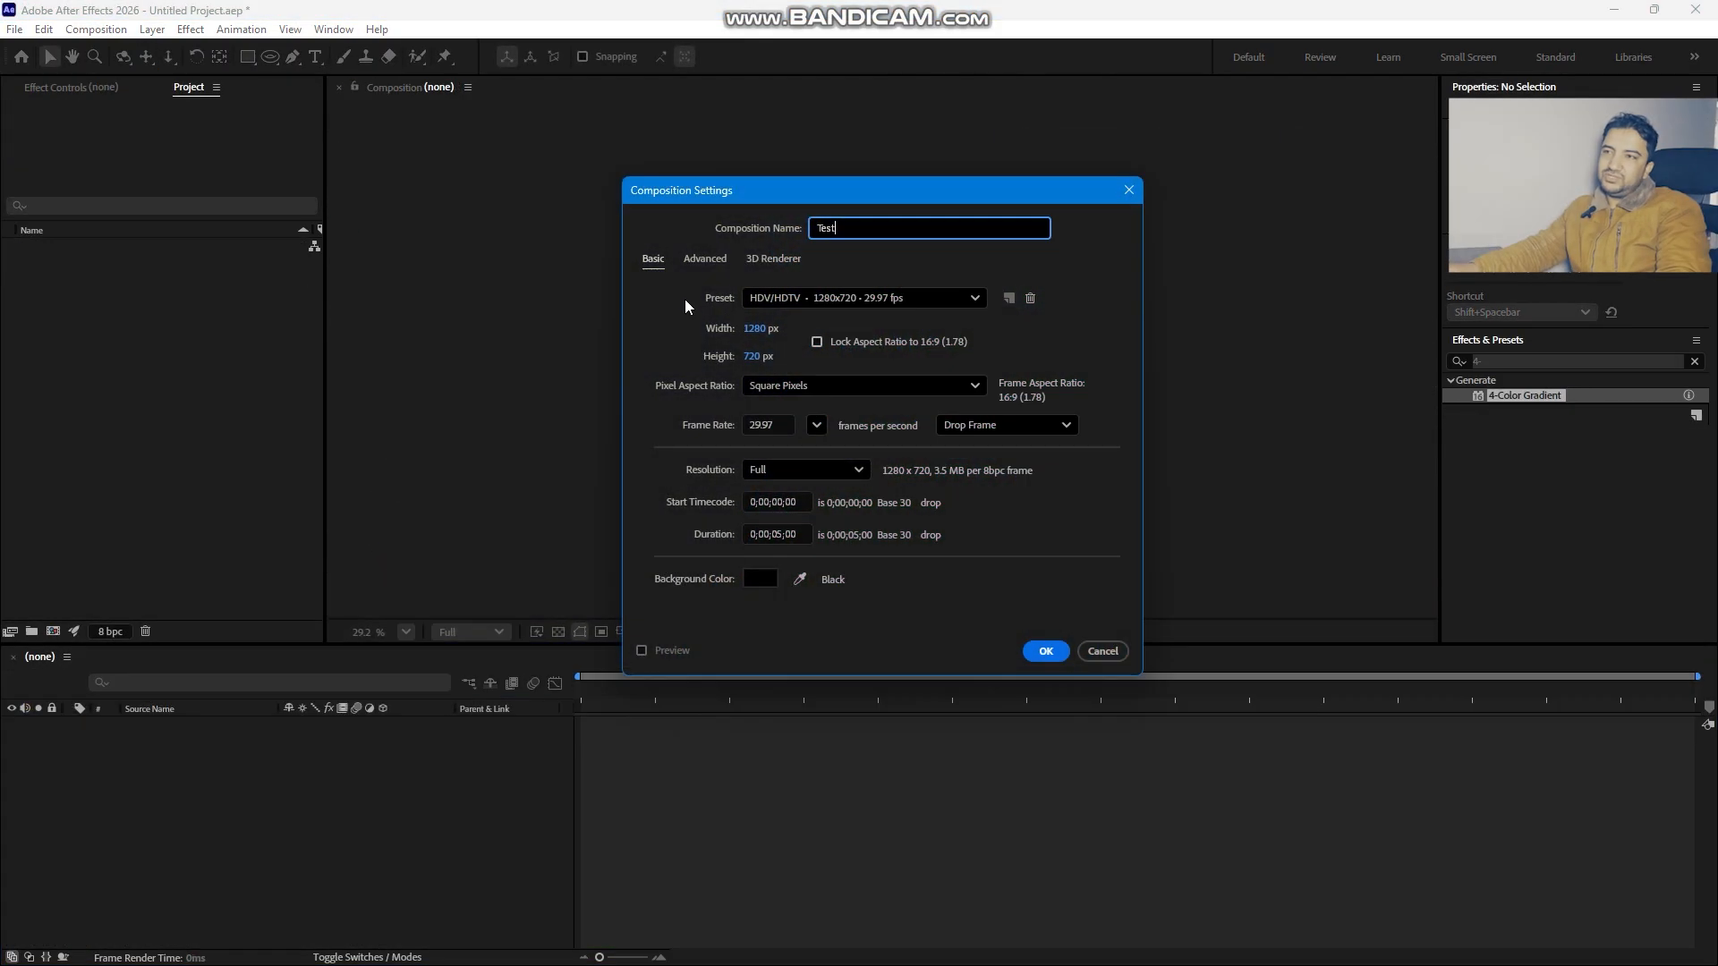
- Set the Test composition's 3D renderer to Advanced 3D and create the composition
left_click(771, 258)
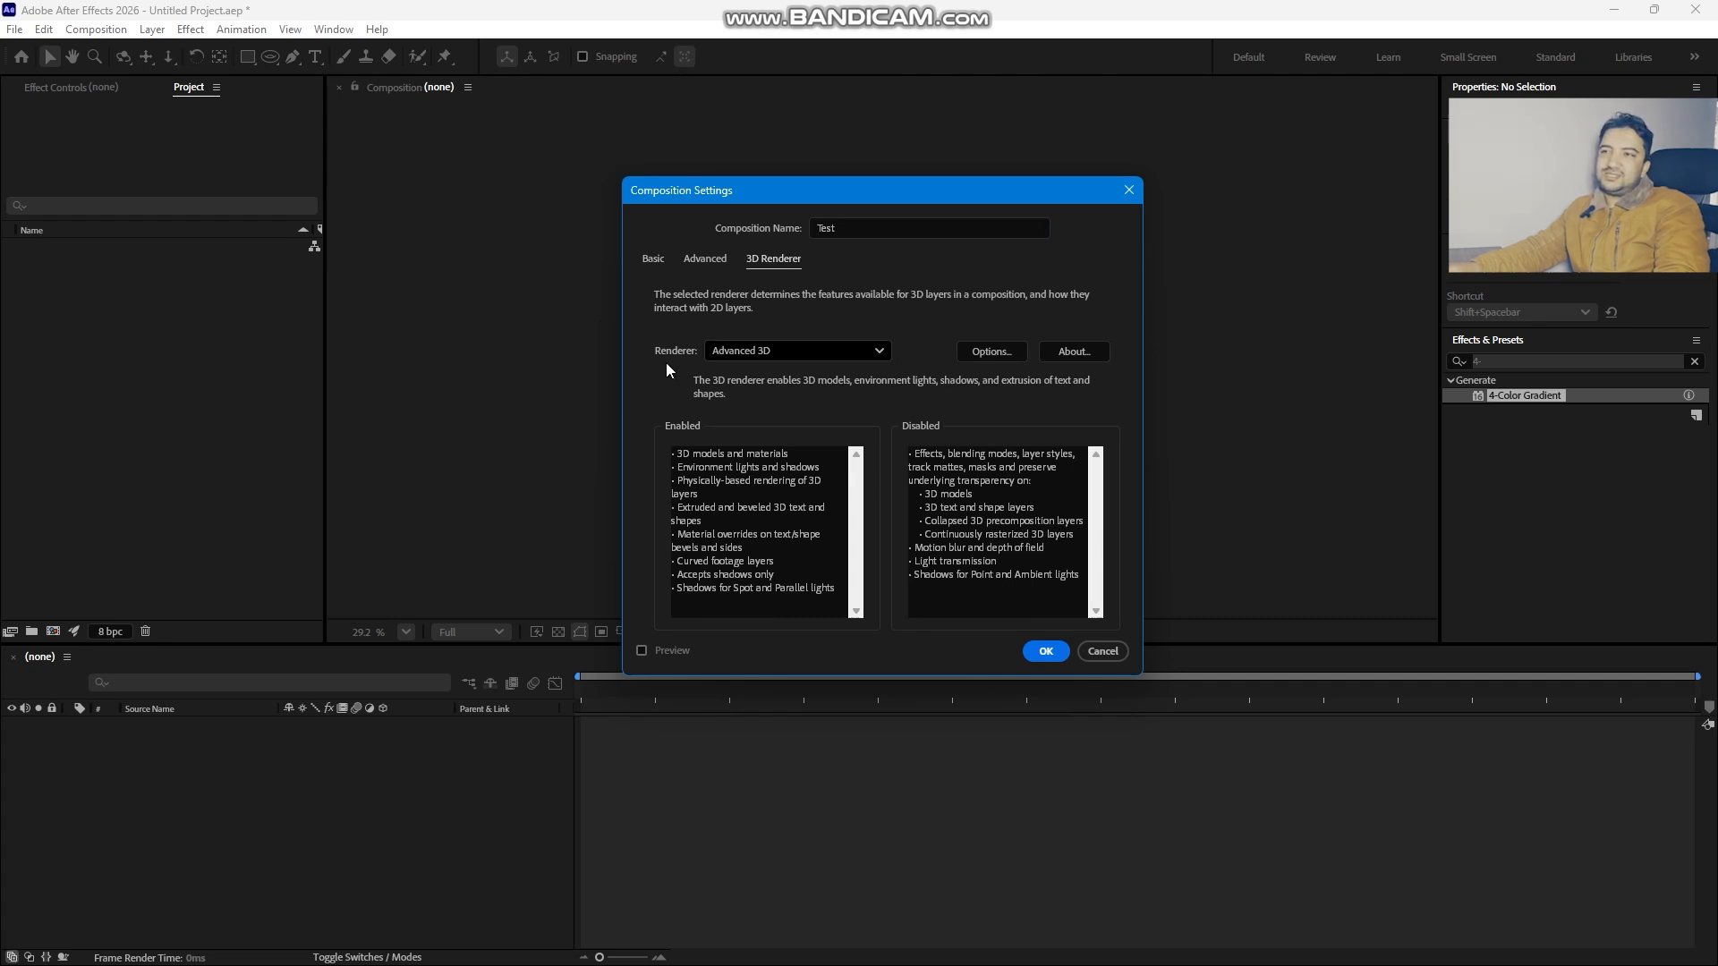
left_click(769, 349)
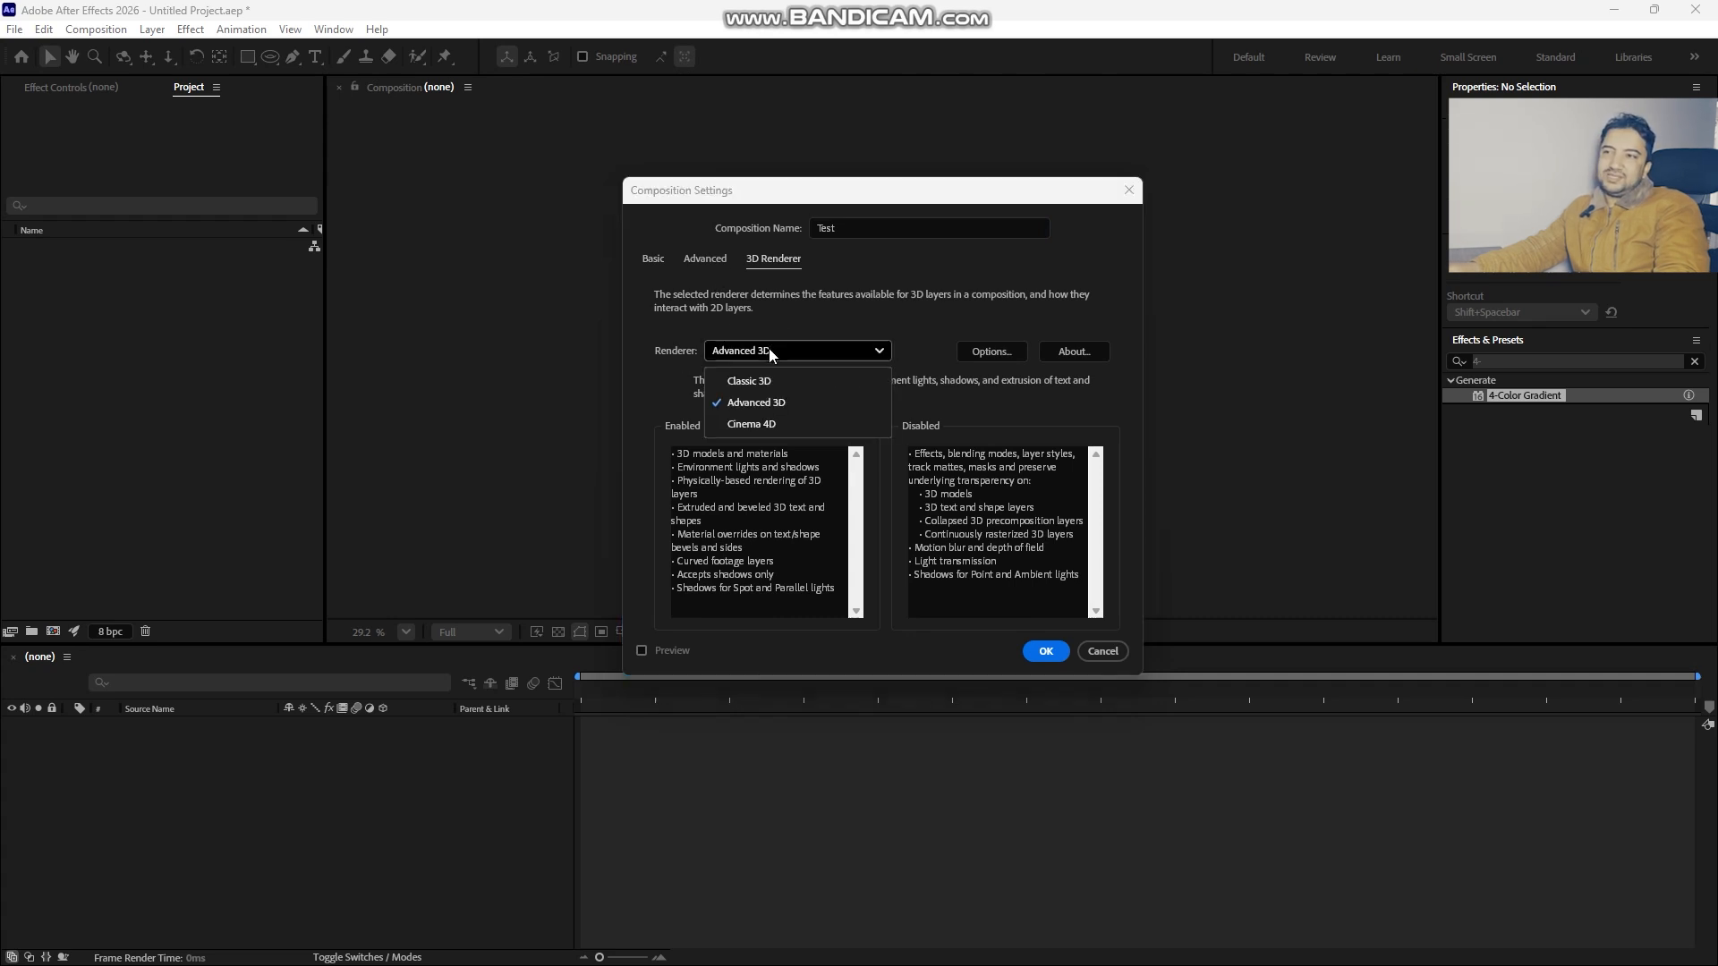
left_click(754, 411)
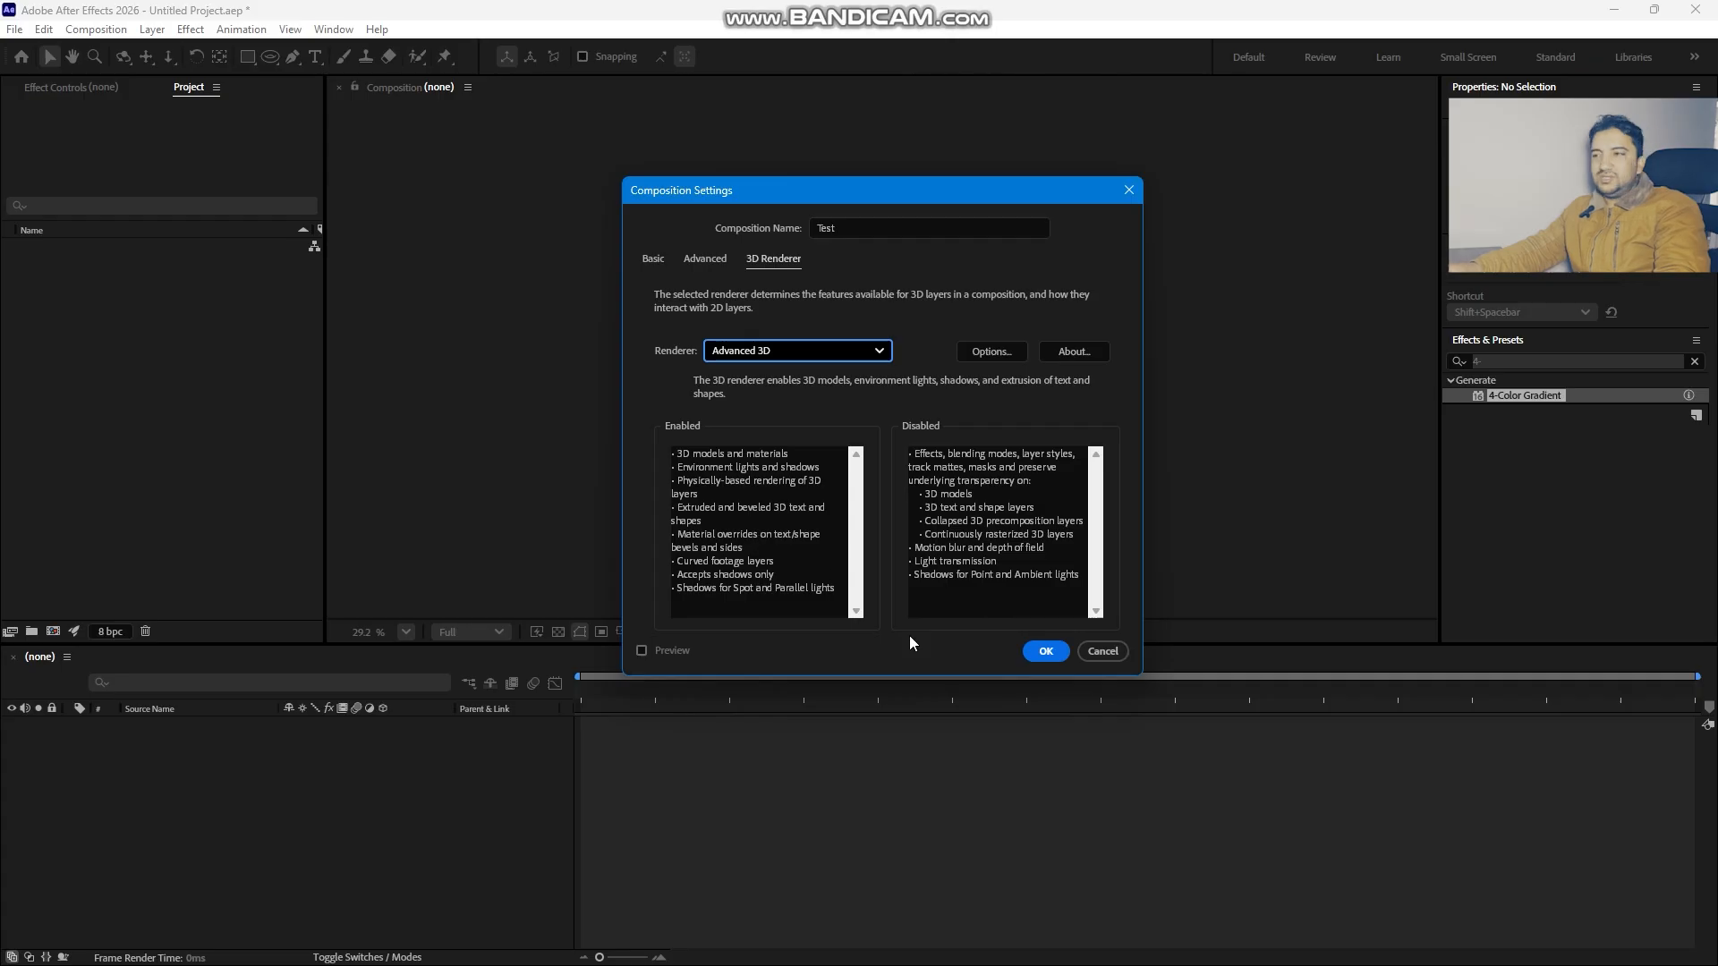
left_click(1047, 651)
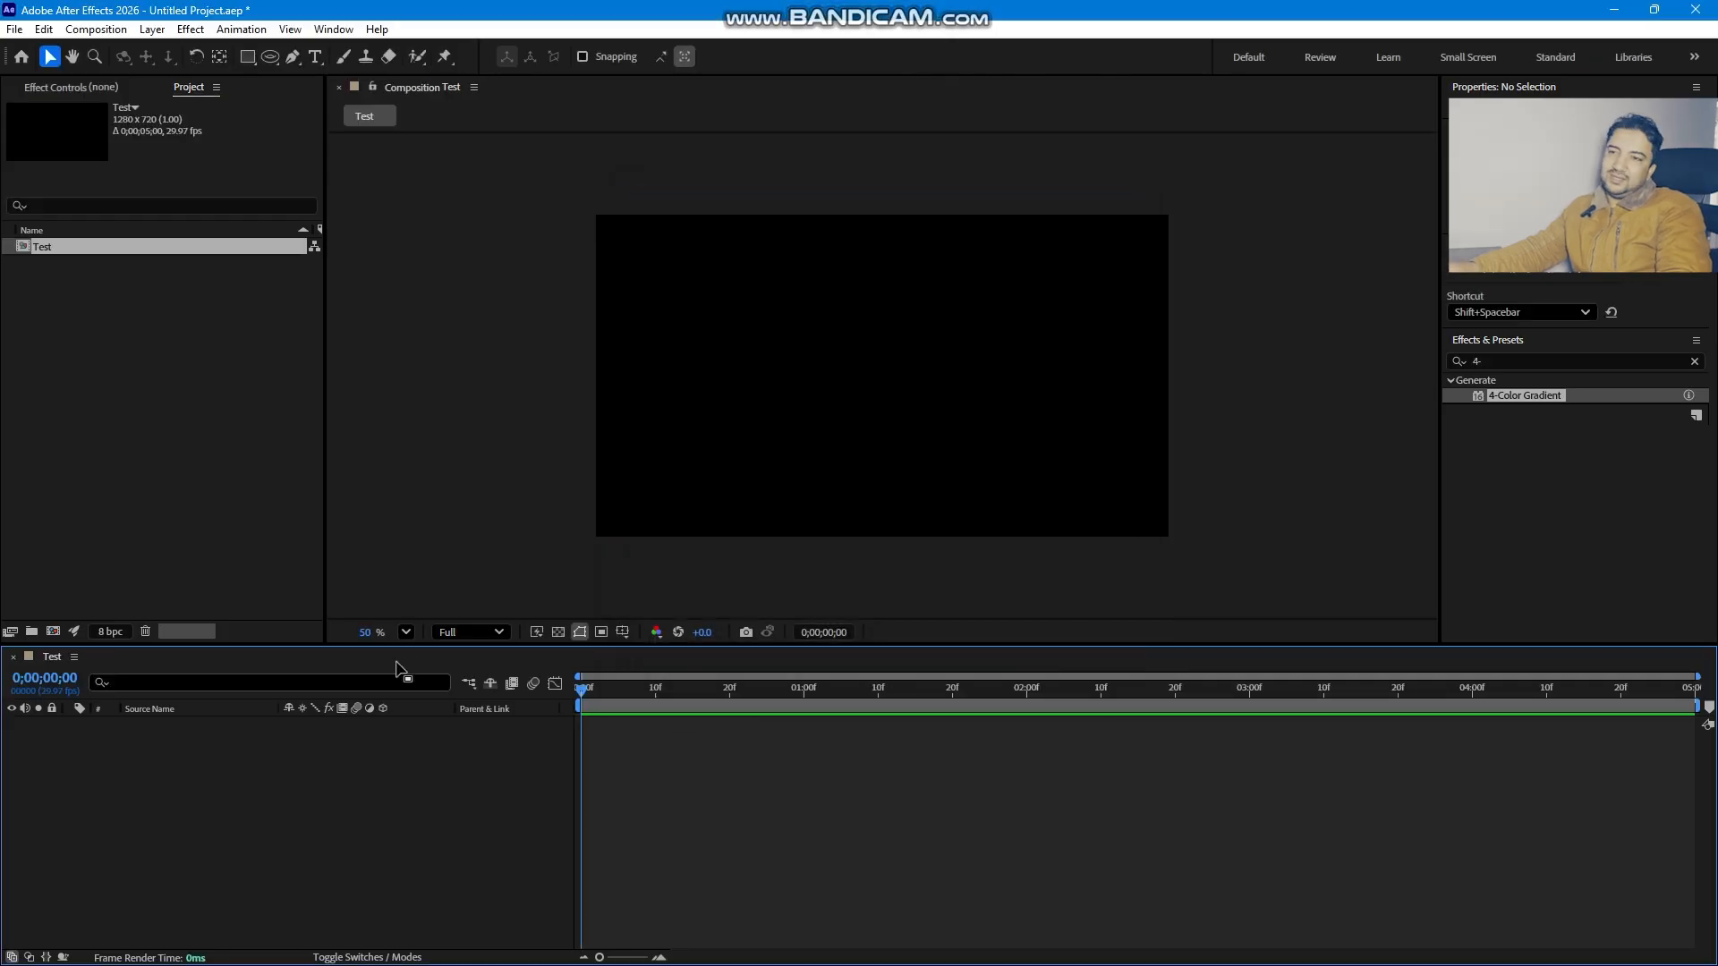
- Fit the composition in the viewer and draw a torus mesh with the Torus tool, ring radius about 354
left_click(406, 633)
left_click(442, 273)
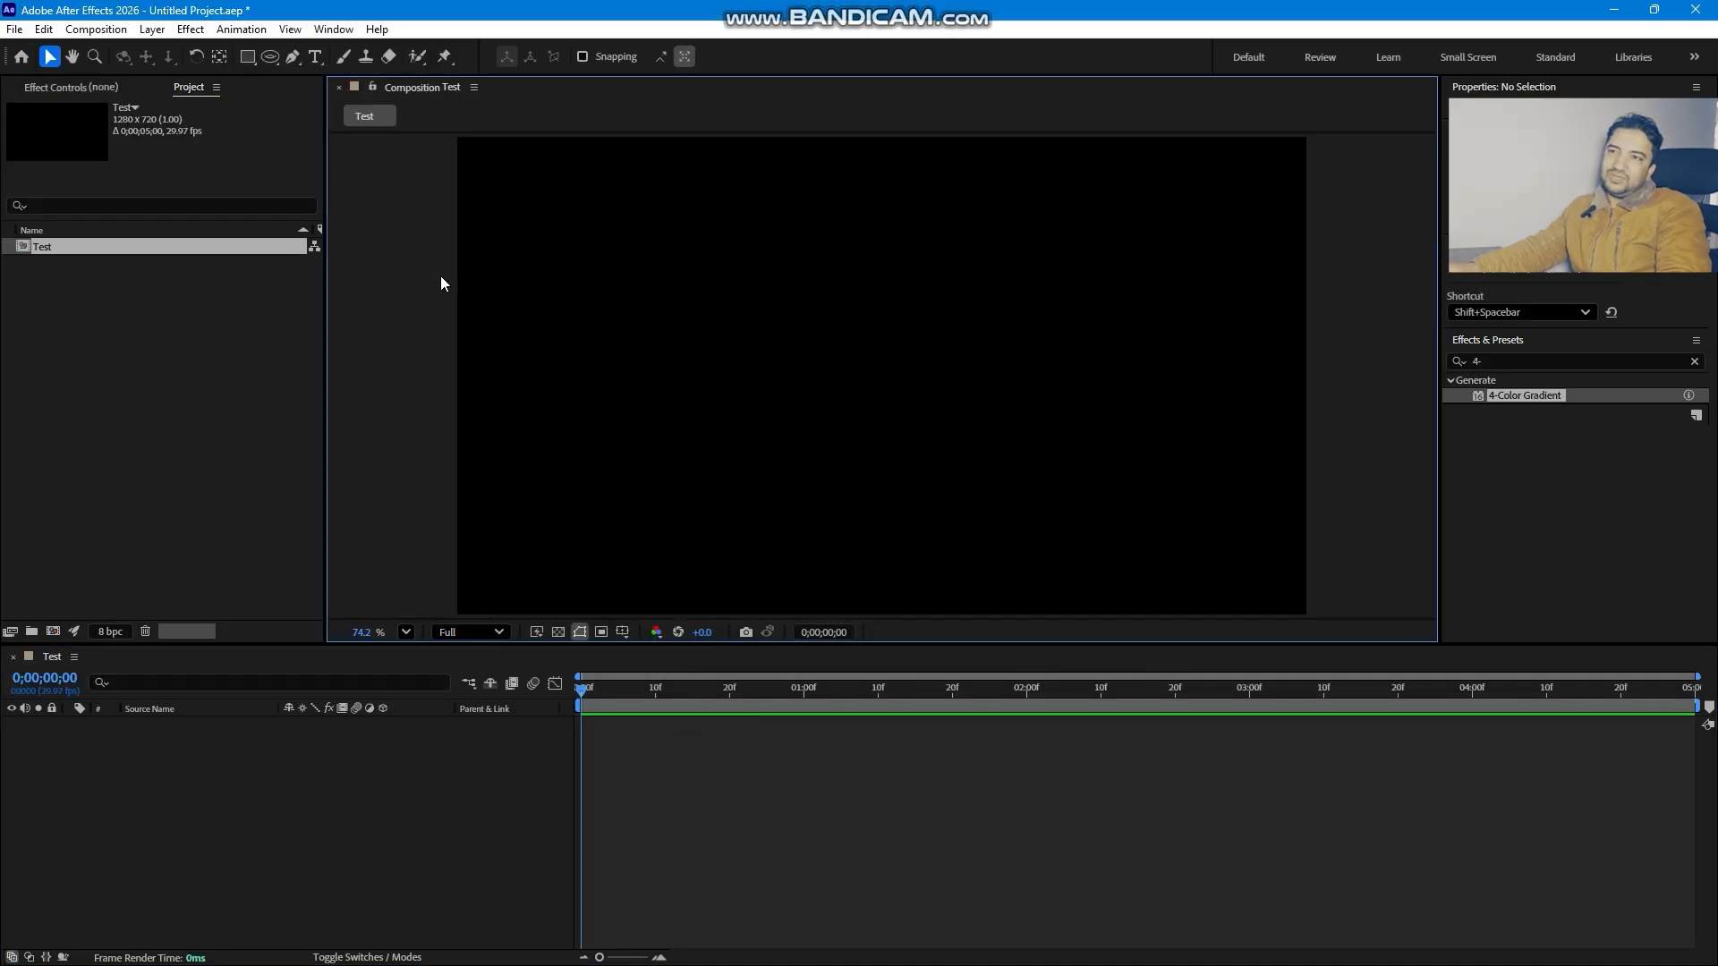
left_click(258, 836)
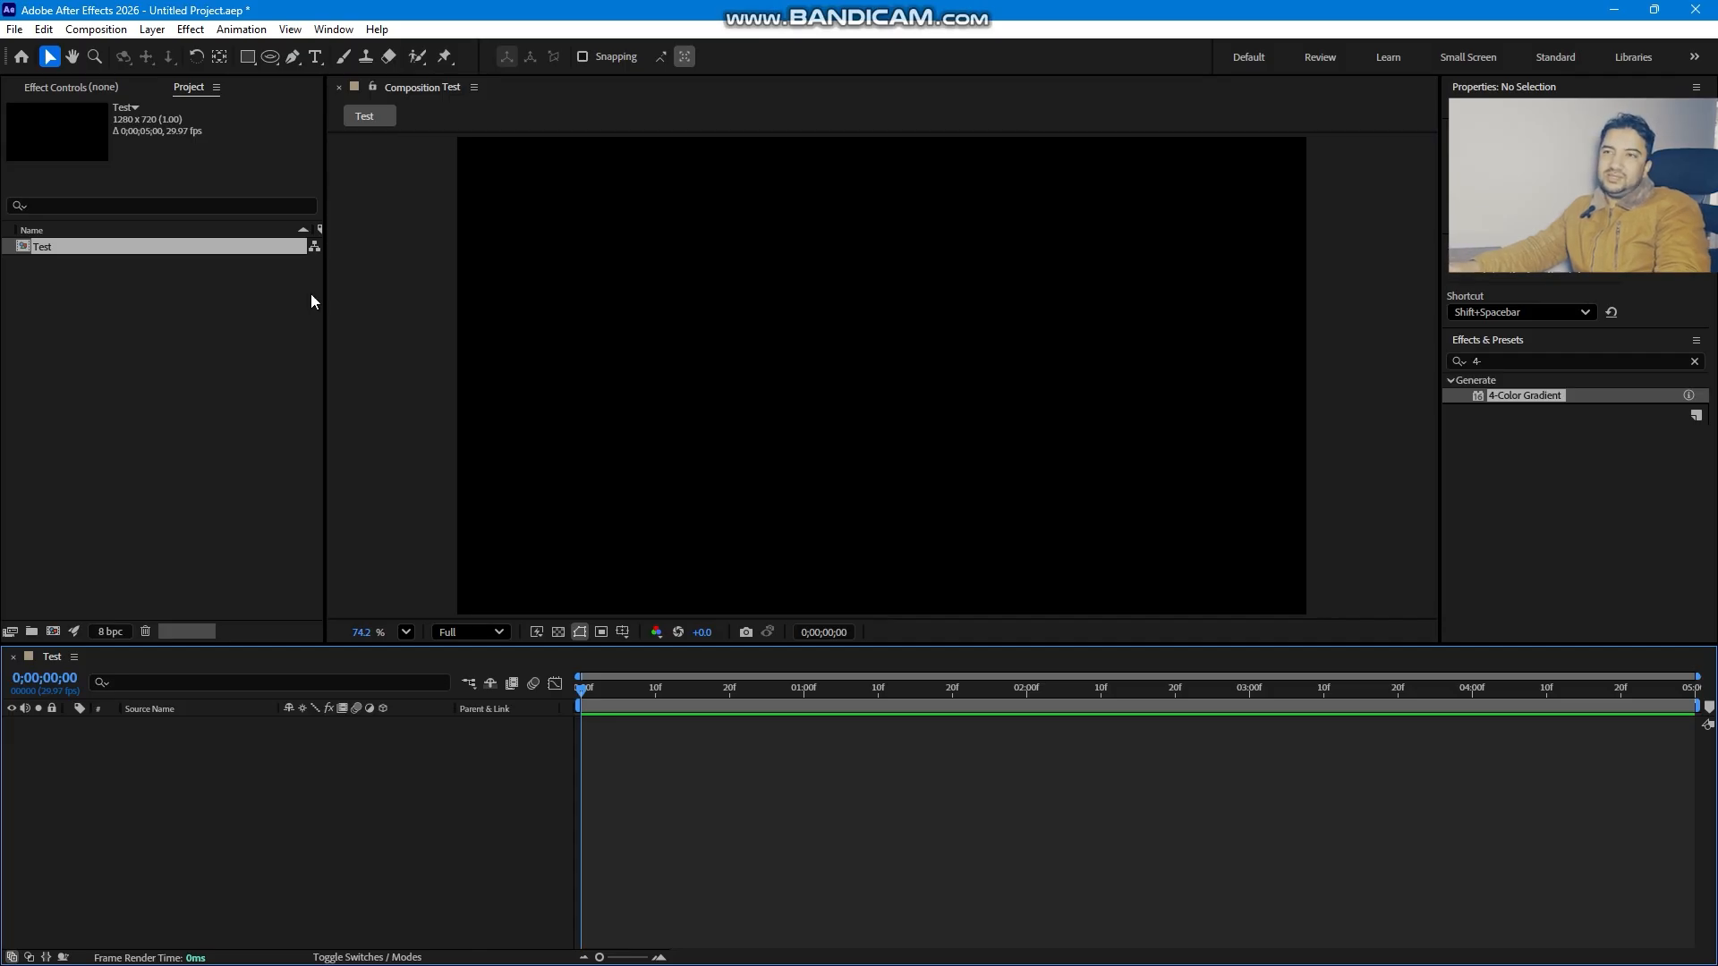
left_click(268, 59)
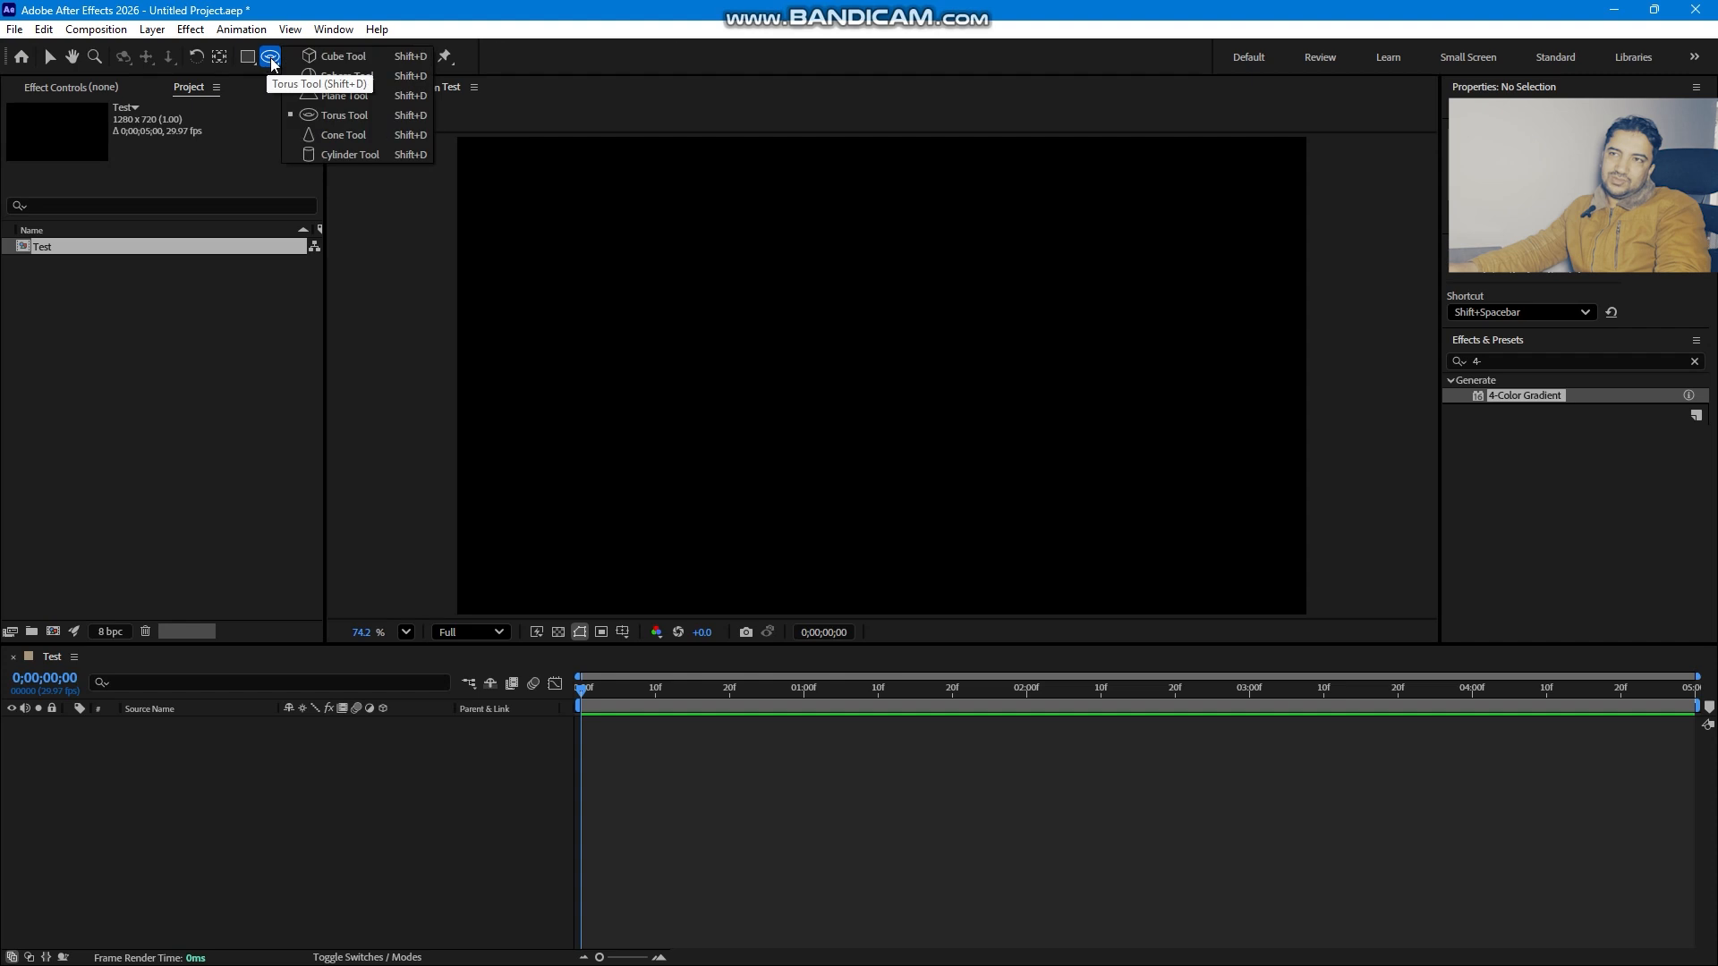
left_click(344, 115)
mouse_move(731, 329)
left_mouse_down()
mouse_move(1211, 426)
mouse_move(1249, 325)
mouse_move(1196, 350)
left_mouse_up()
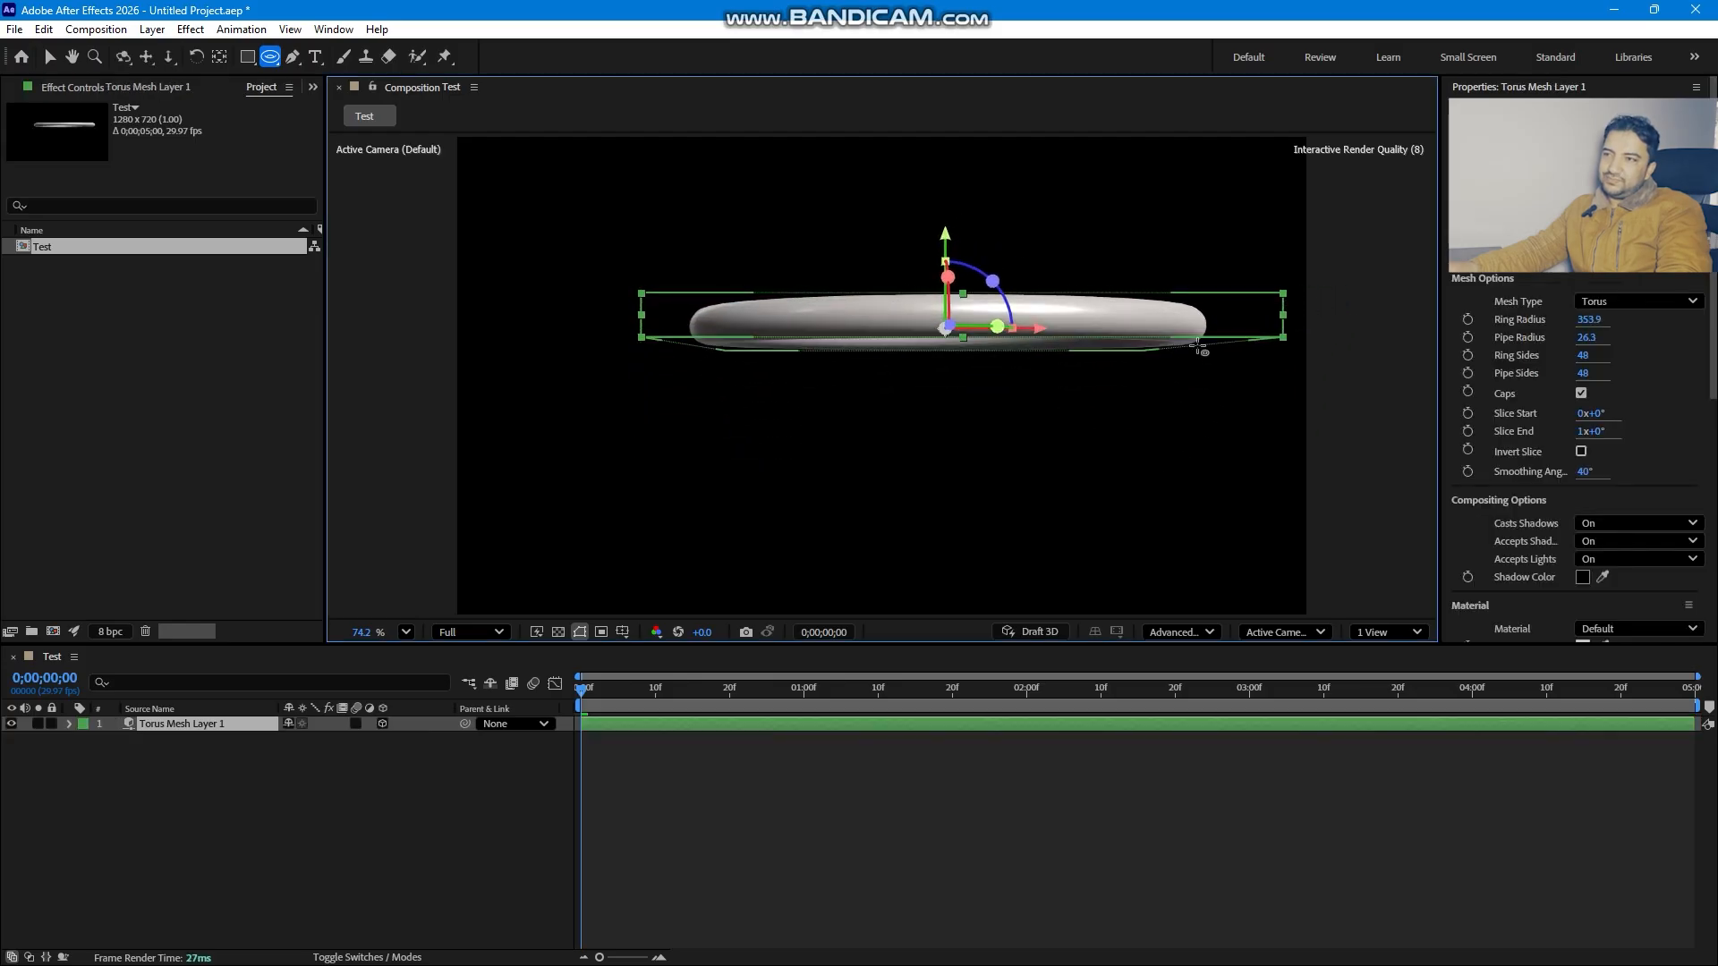
- Move the torus to the centre of the composition
key("v")
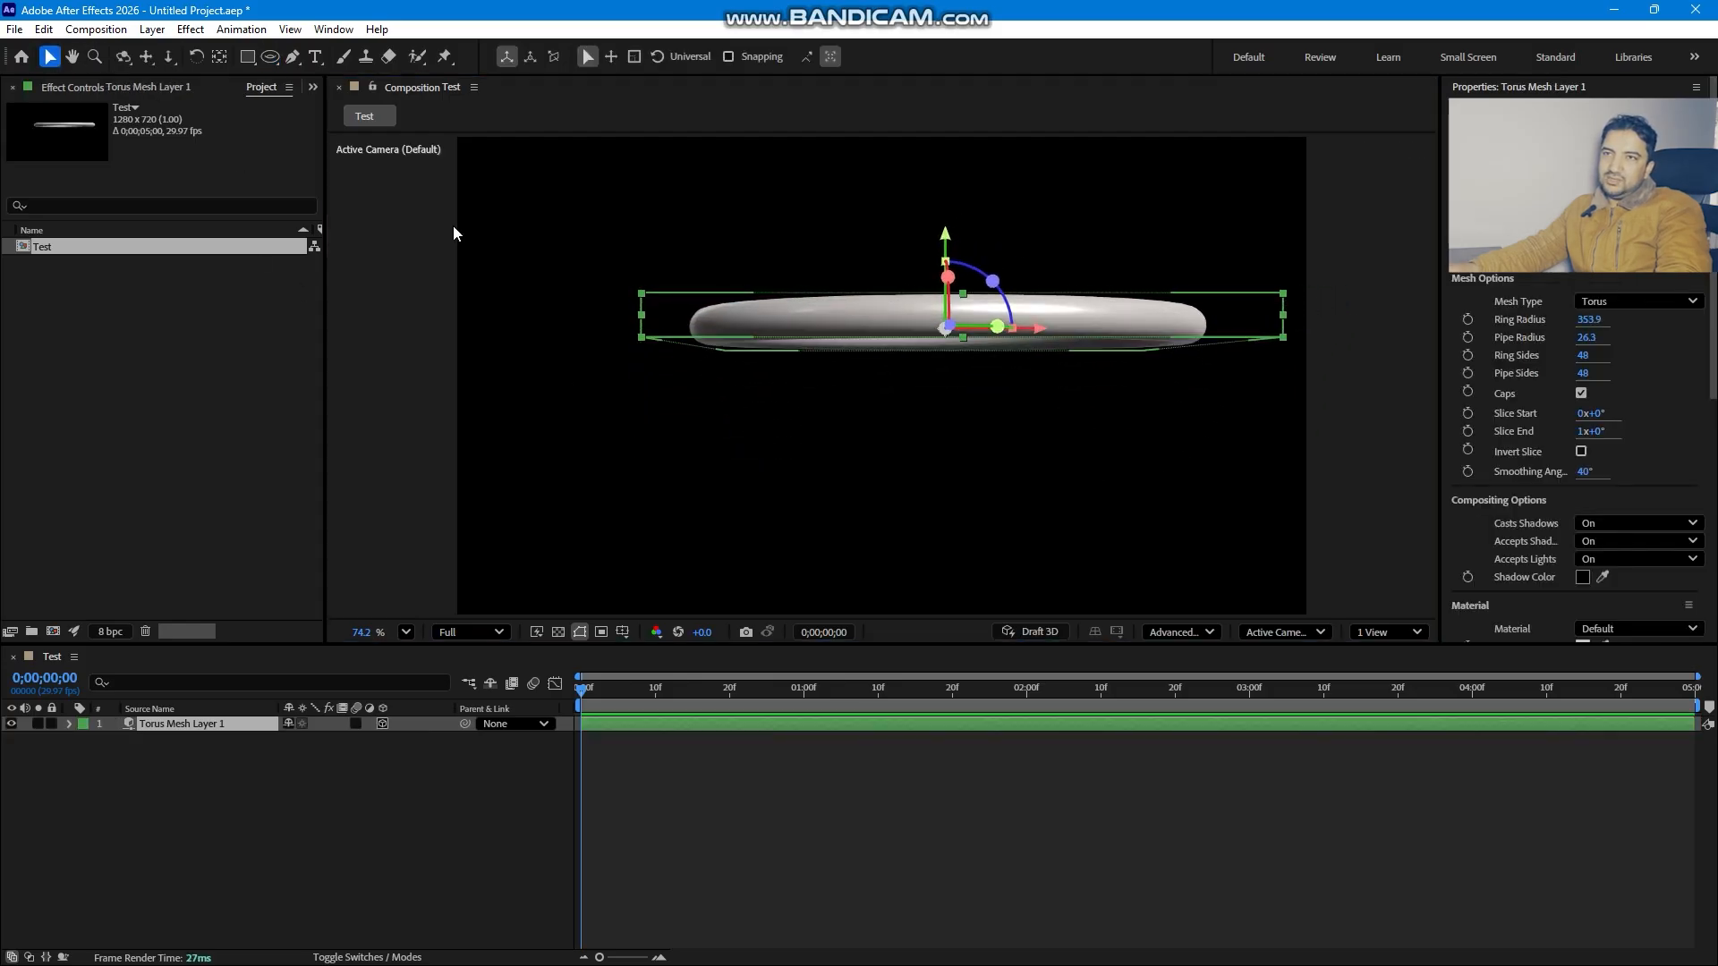
left_click_drag(1042, 339, 967, 338)
left_click_drag(872, 243, 872, 279)
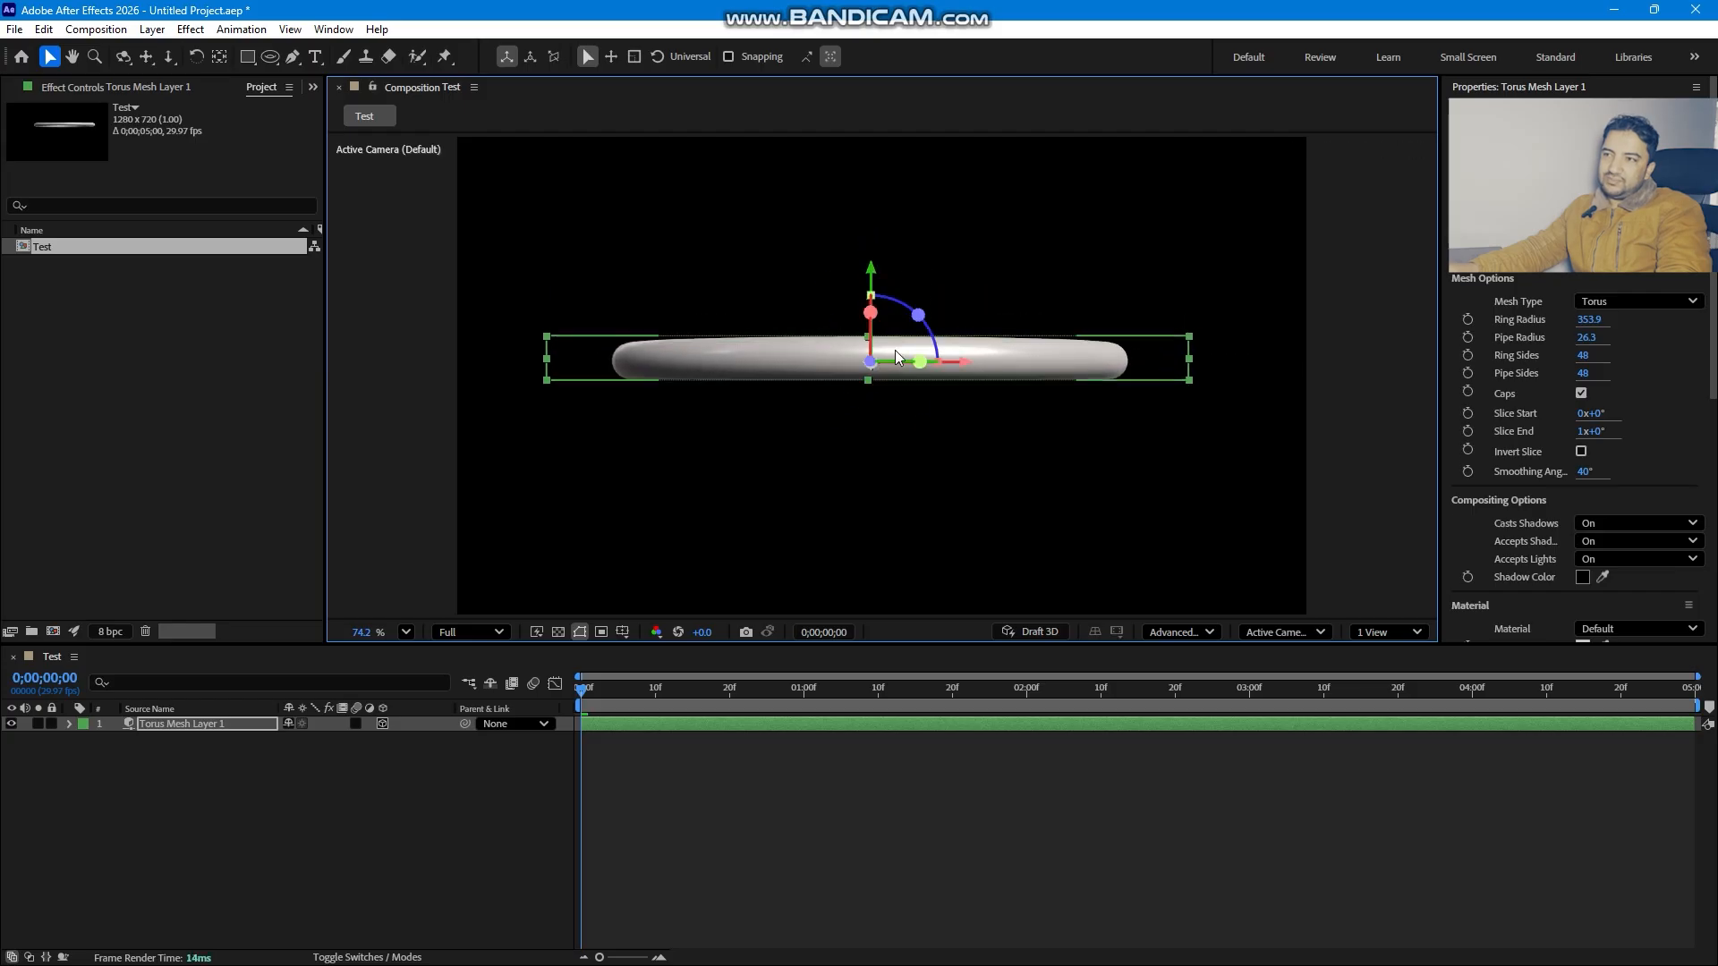
- Rotate the torus layer 90° on the X axis so the ring faces the camera
left_click(229, 788)
left_click(202, 723)
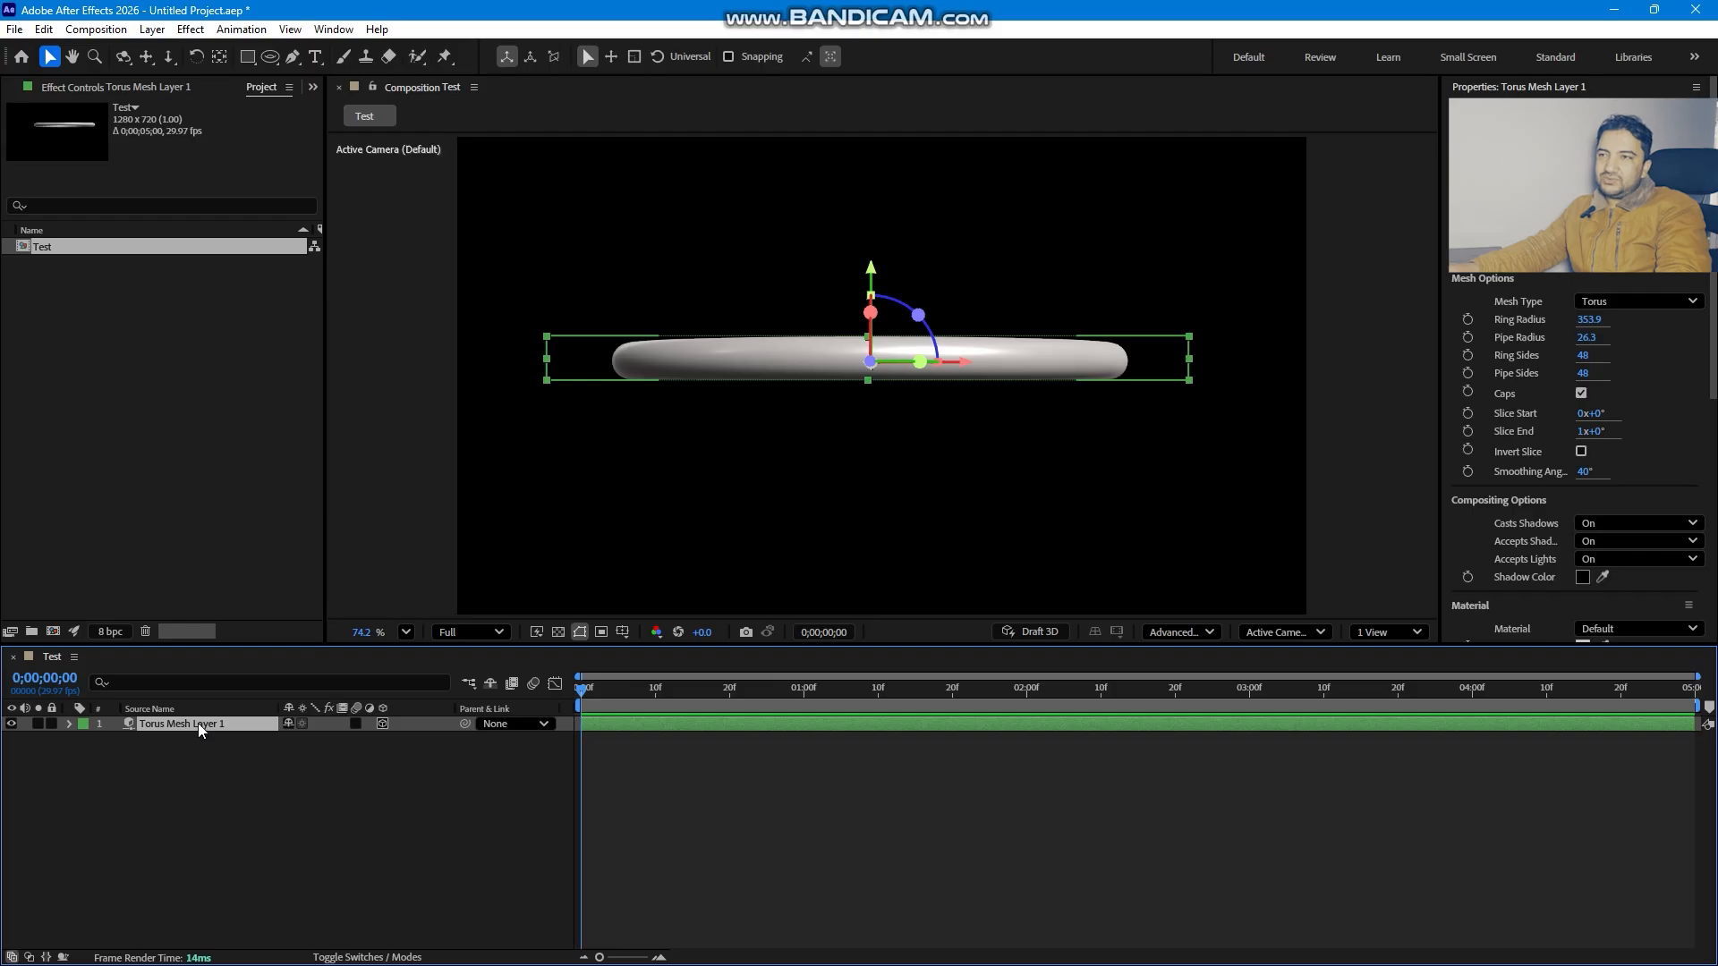
key("r")
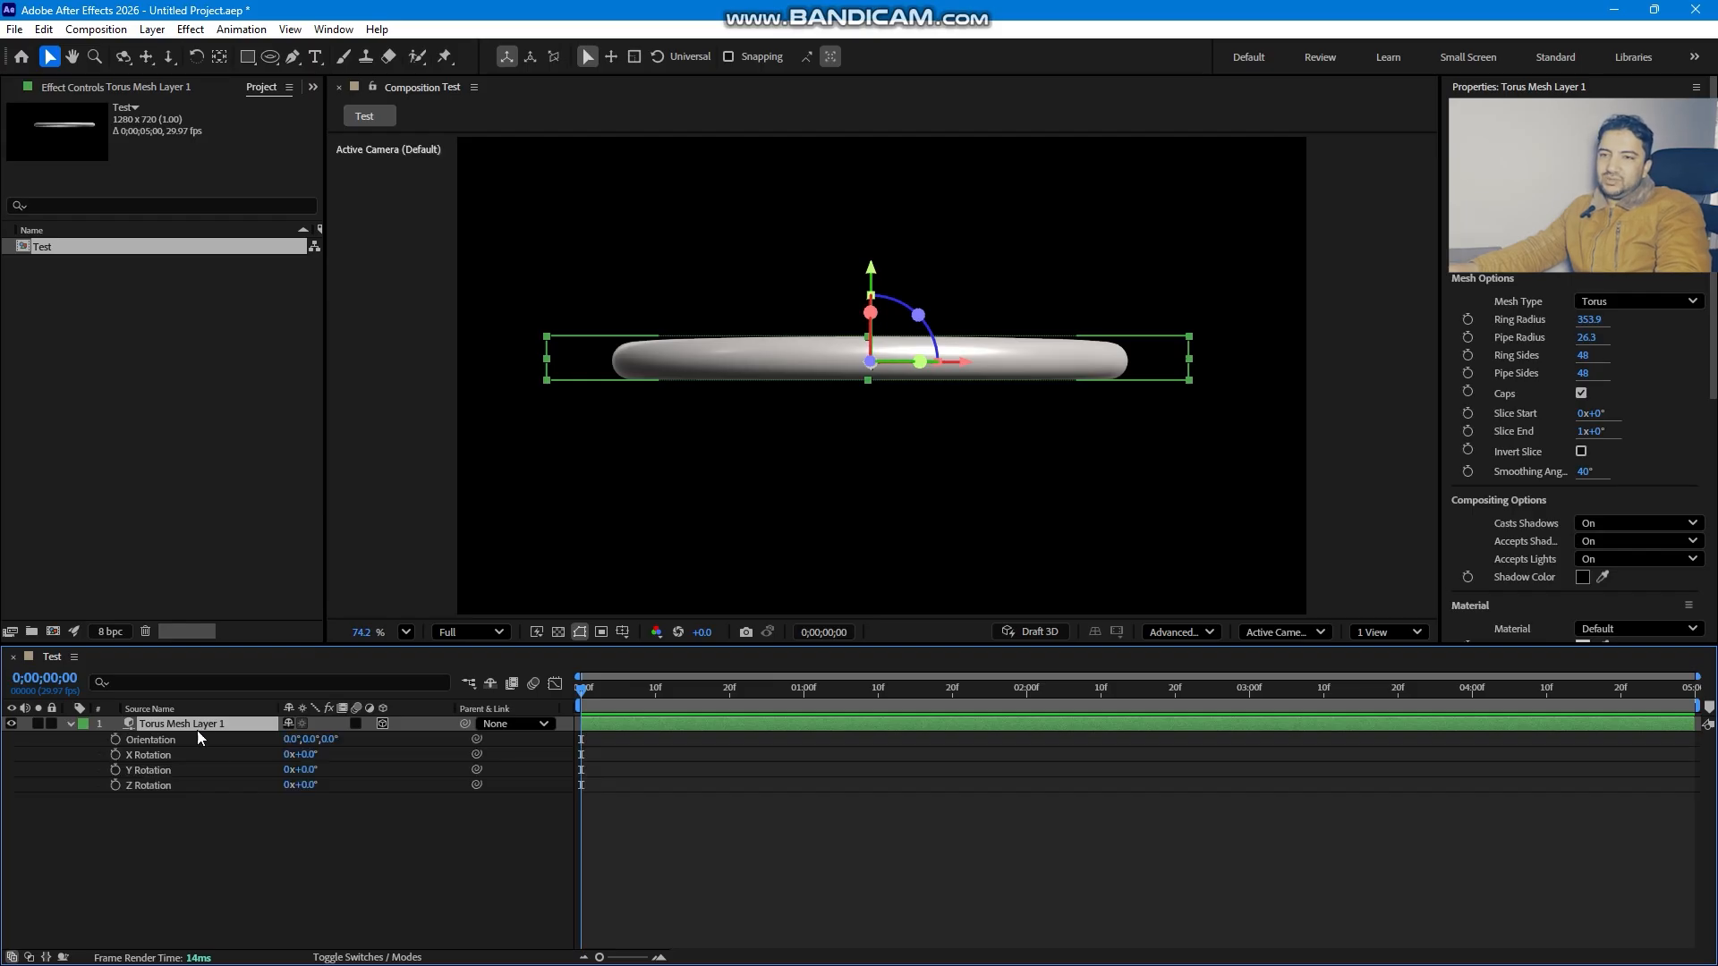
mouse_move(300, 756)
left_mouse_down()
mouse_move(353, 759)
mouse_move(307, 754)
left_mouse_up()
key("Return")
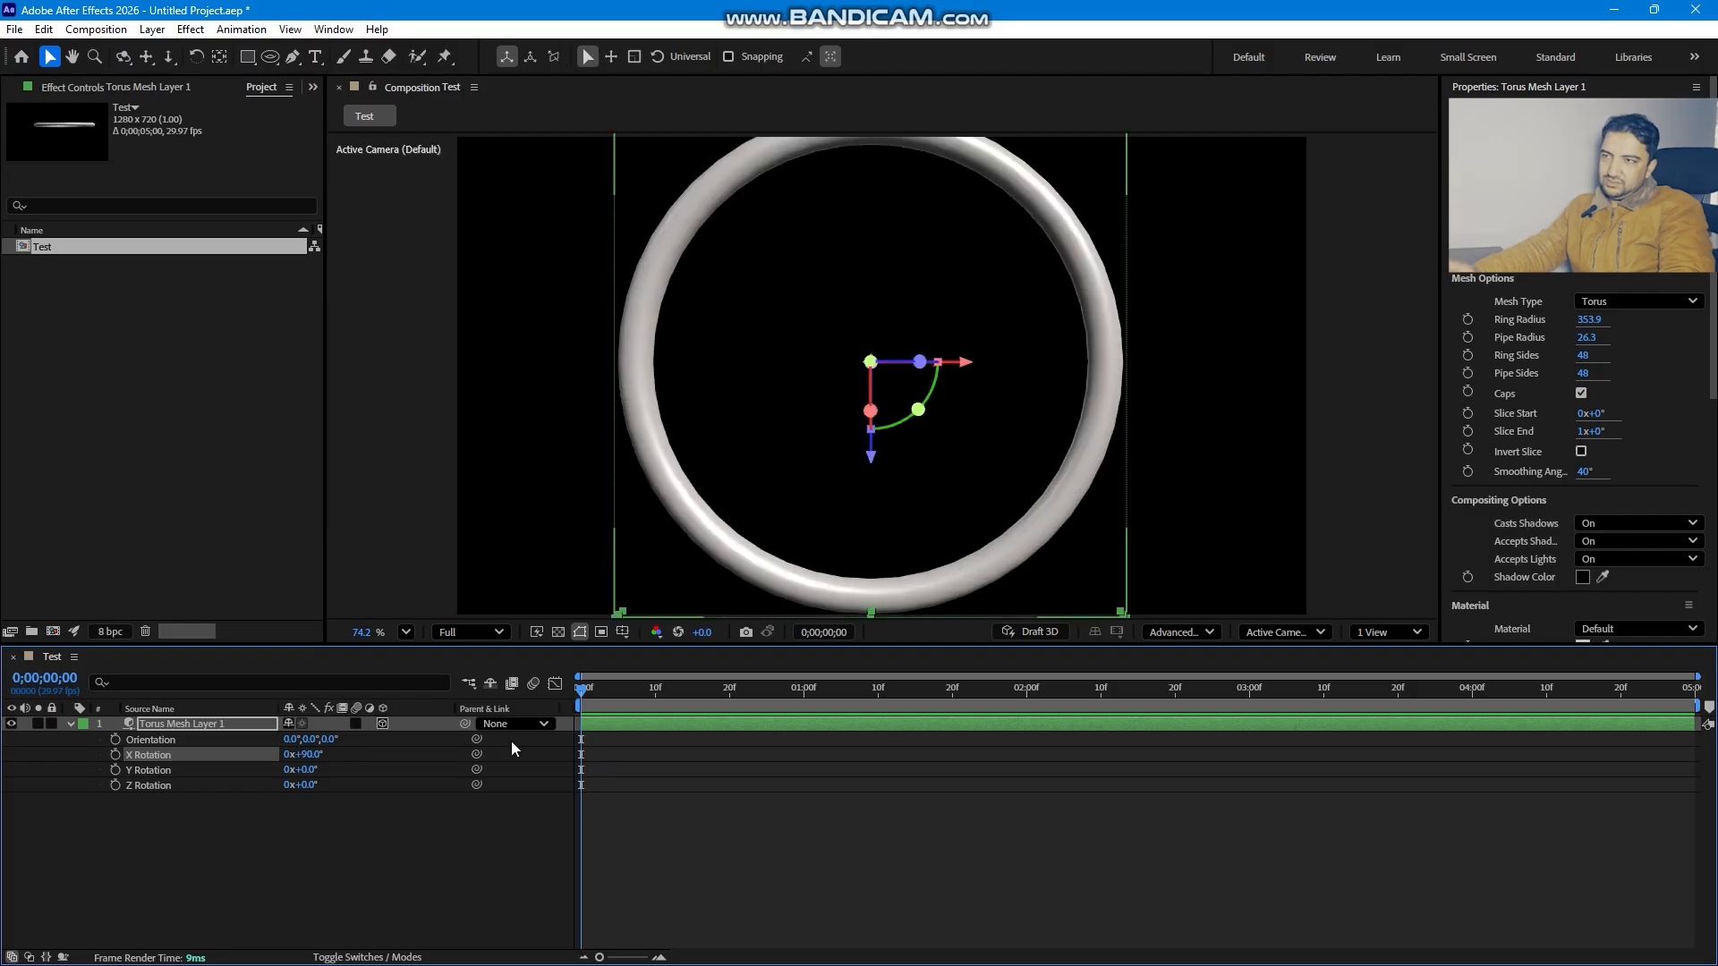
- Scale the torus layer down to 81%
left_click(197, 722)
key("s")
left_click_drag(367, 739, 349, 739)
left_click_drag(868, 464, 869, 474)
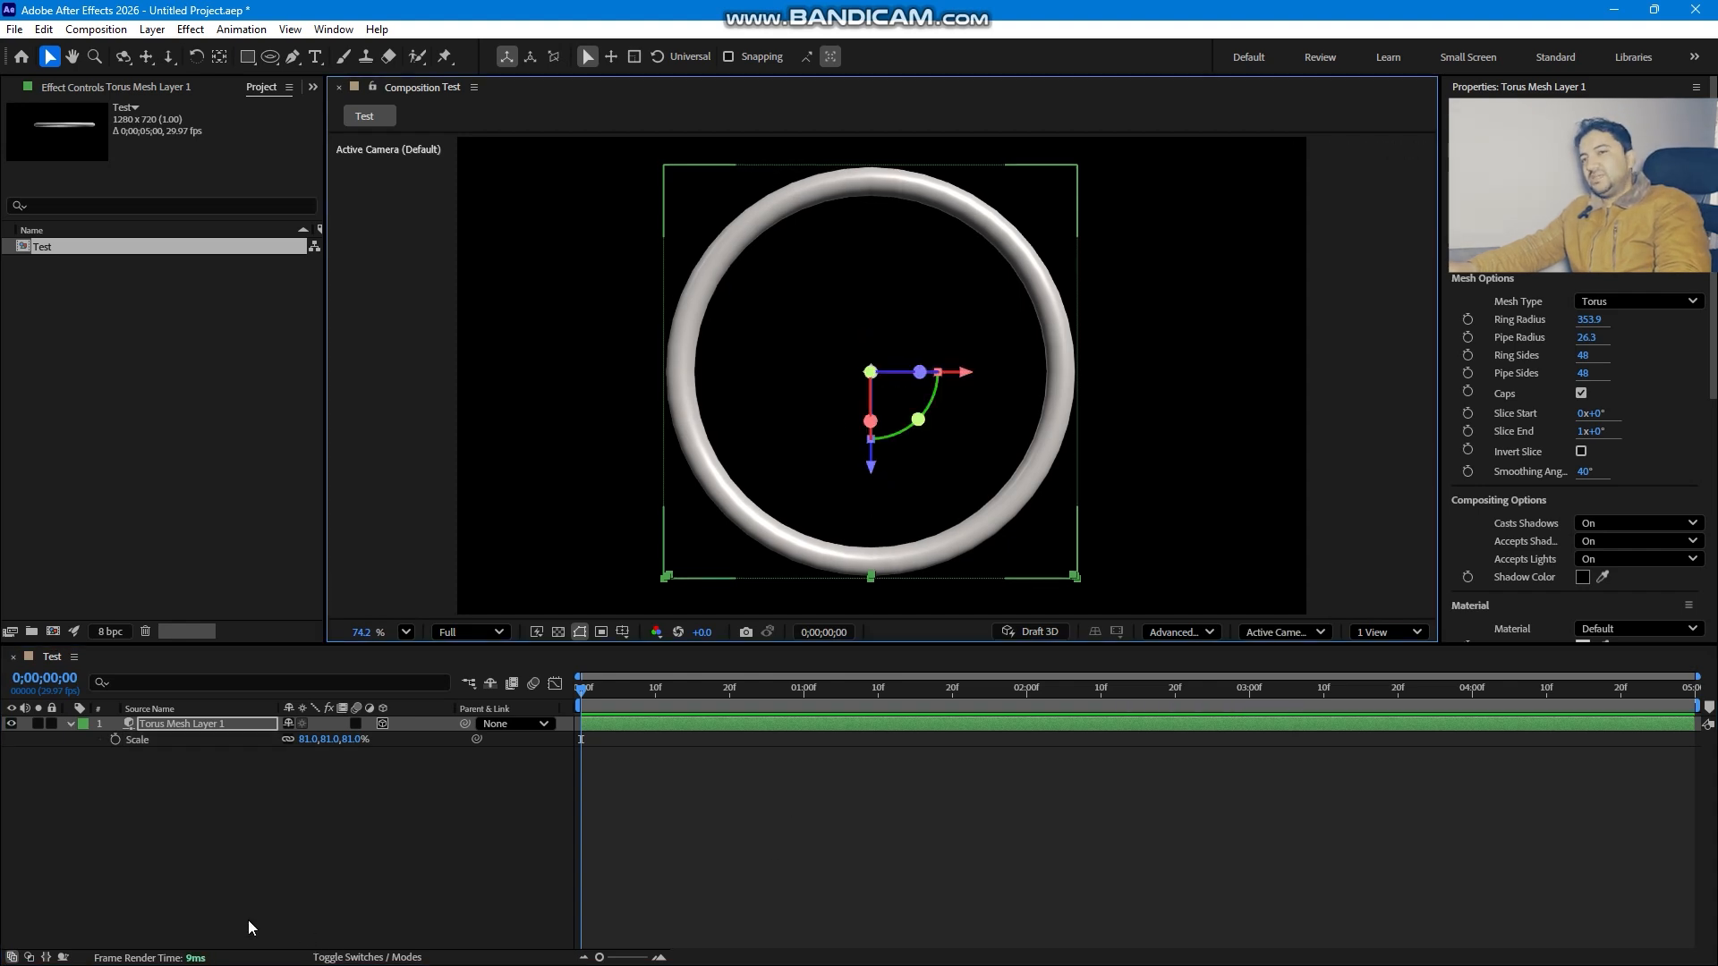
left_click(330, 880)
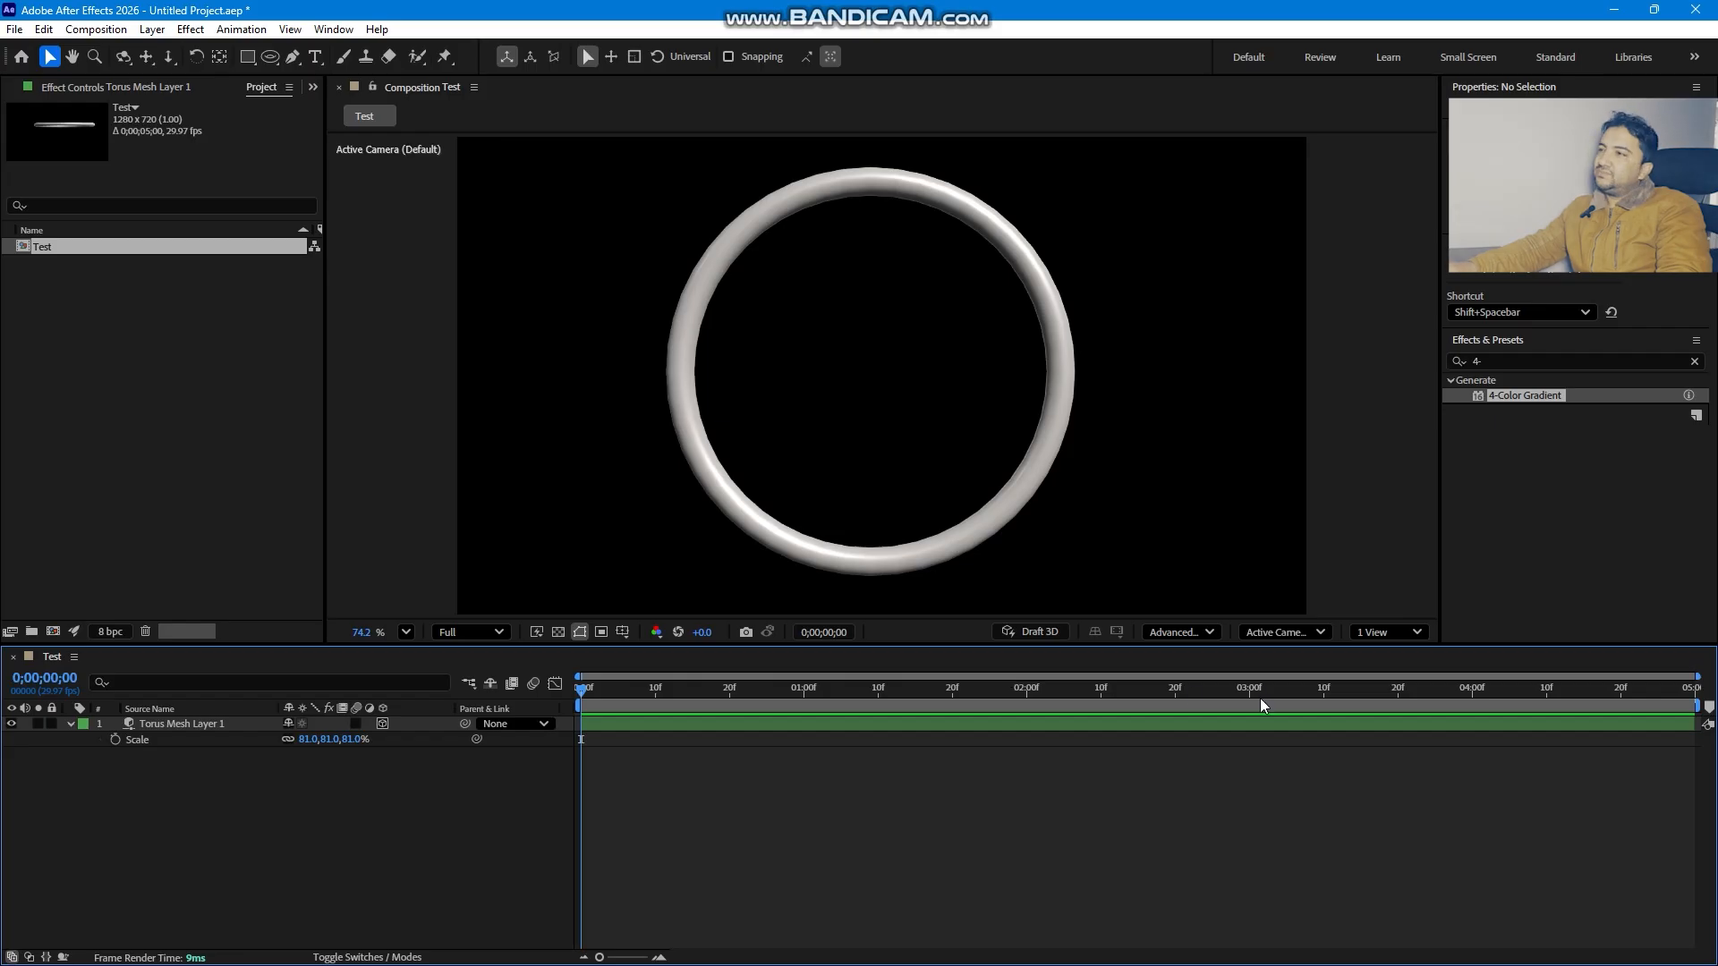
- Add a new point light with a yellow colour at 100% intensity
right_click(294, 748)
mouse_move(388, 645)
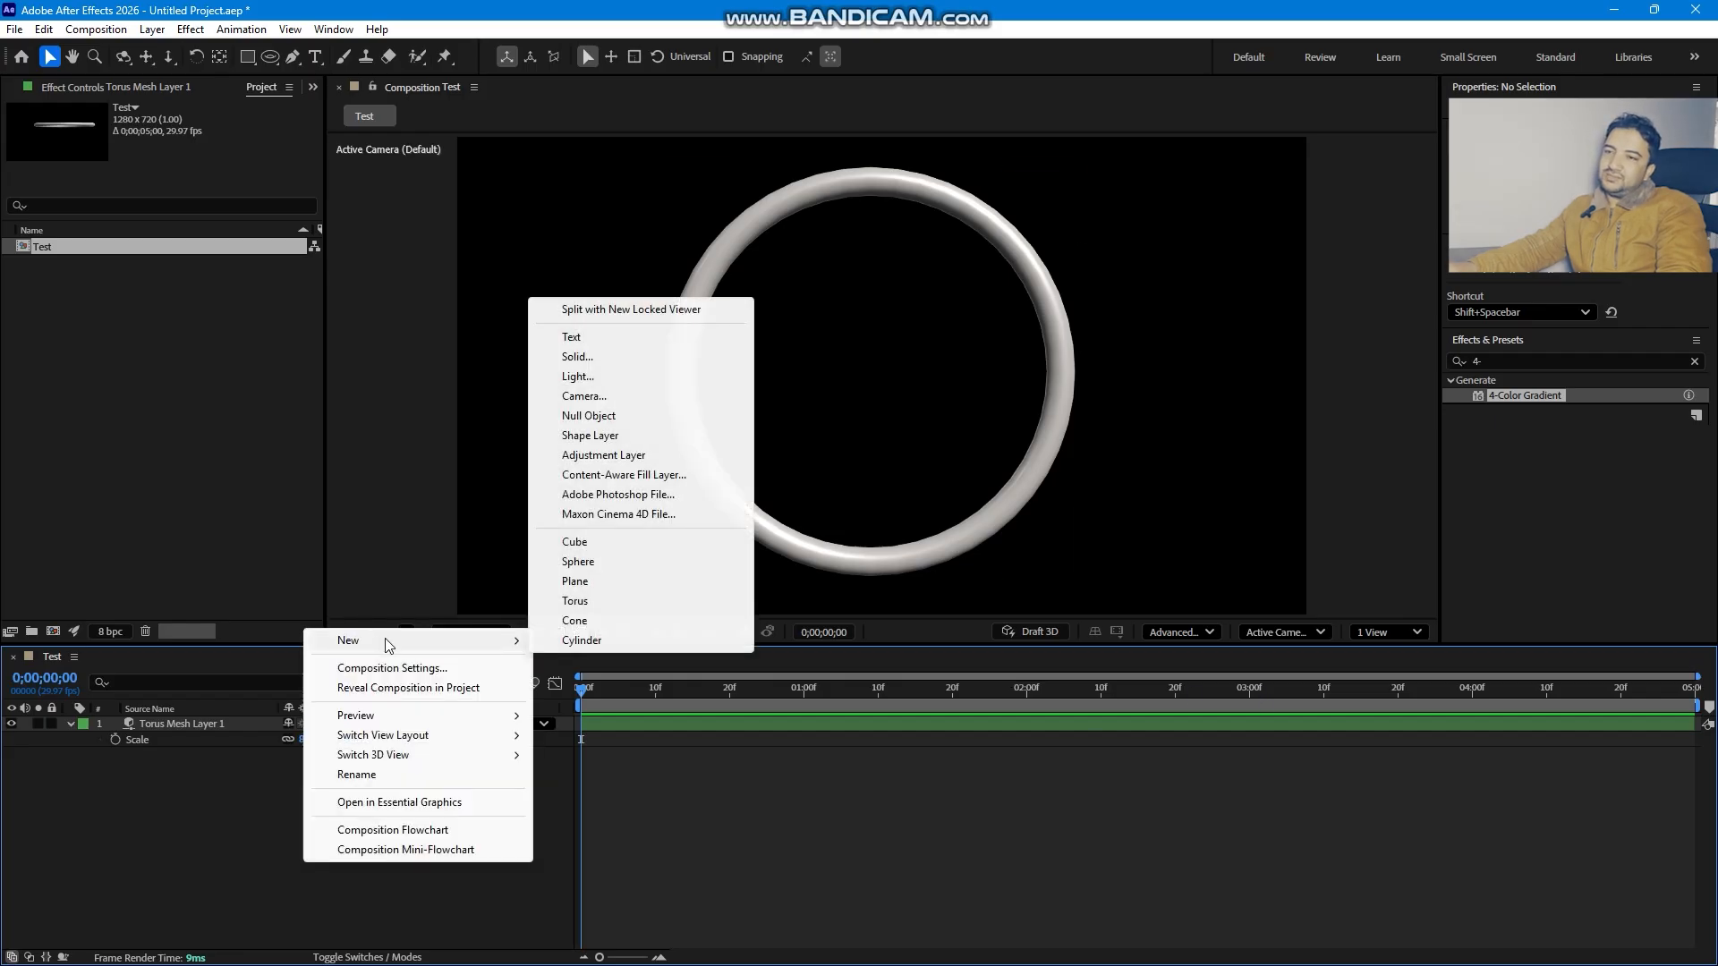
left_click(632, 376)
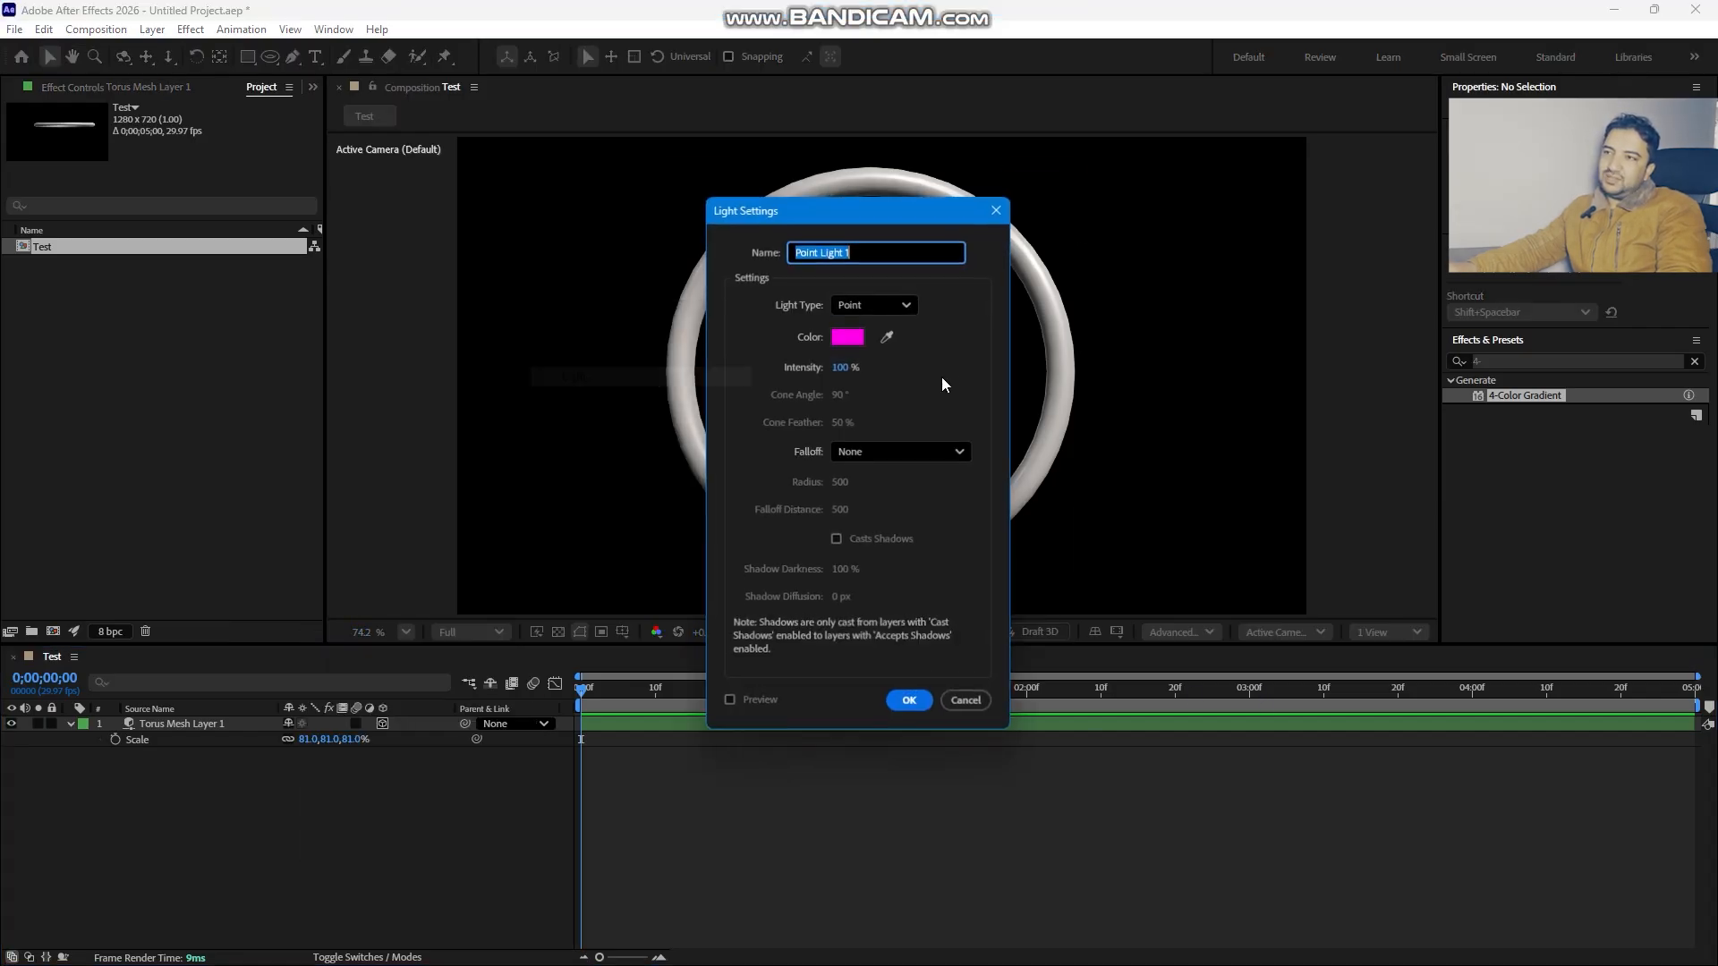
left_click(852, 337)
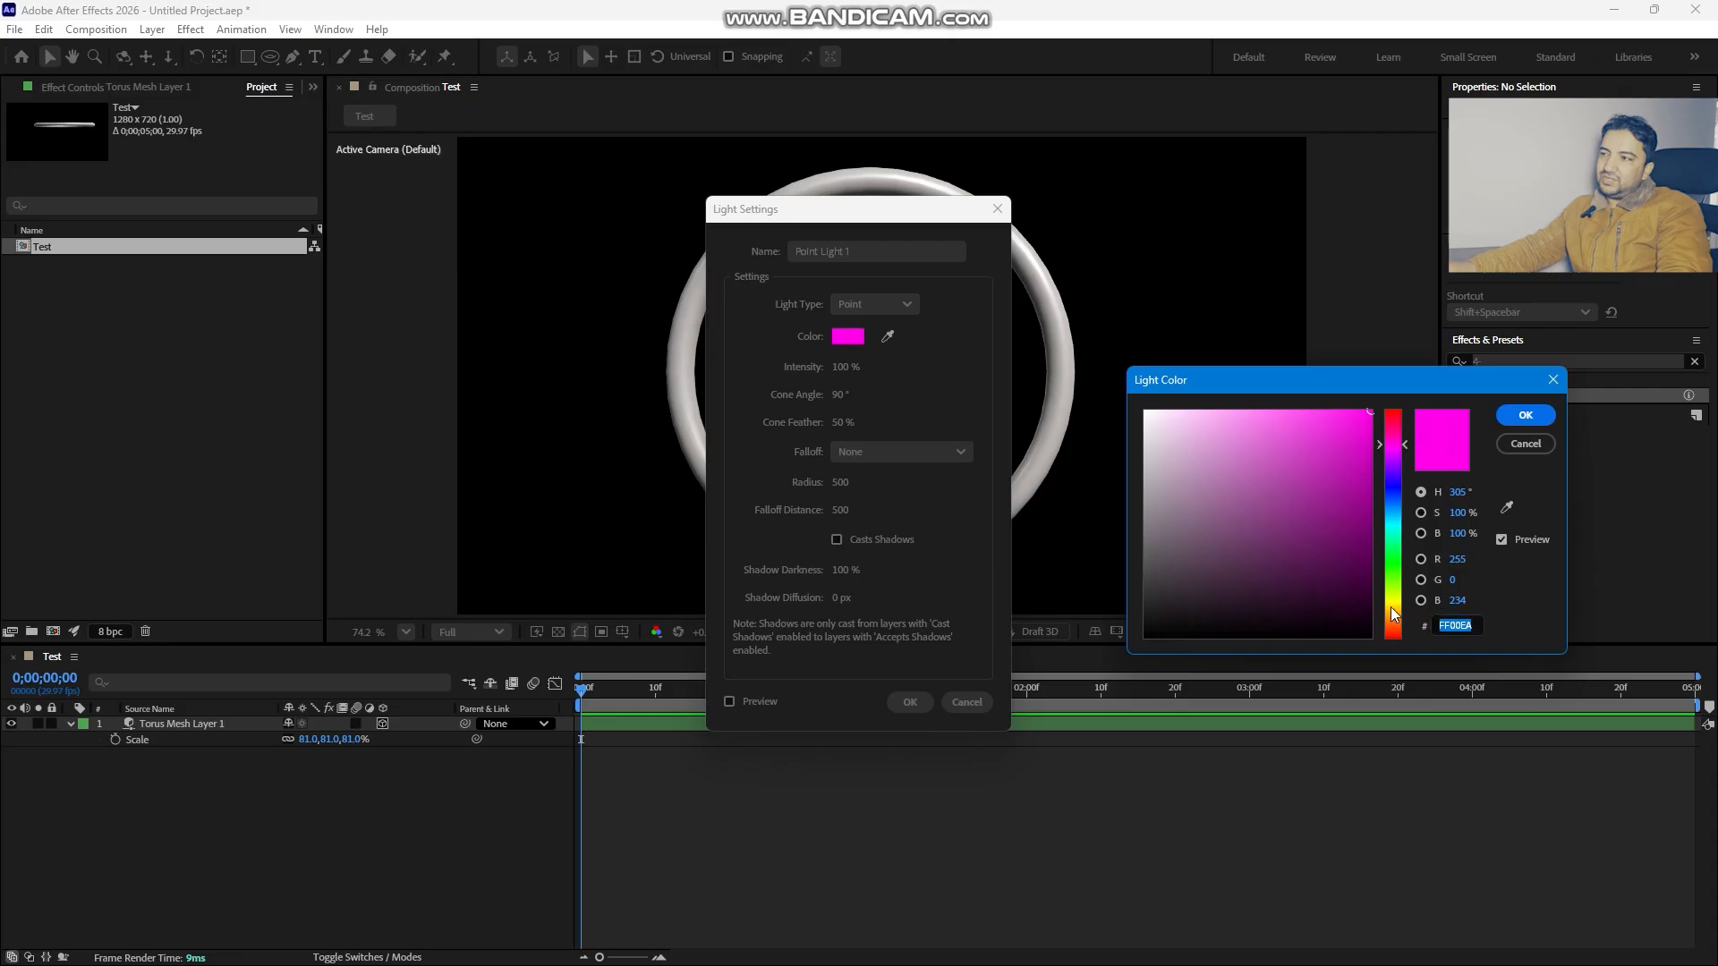
left_click(1392, 609)
left_click(1526, 415)
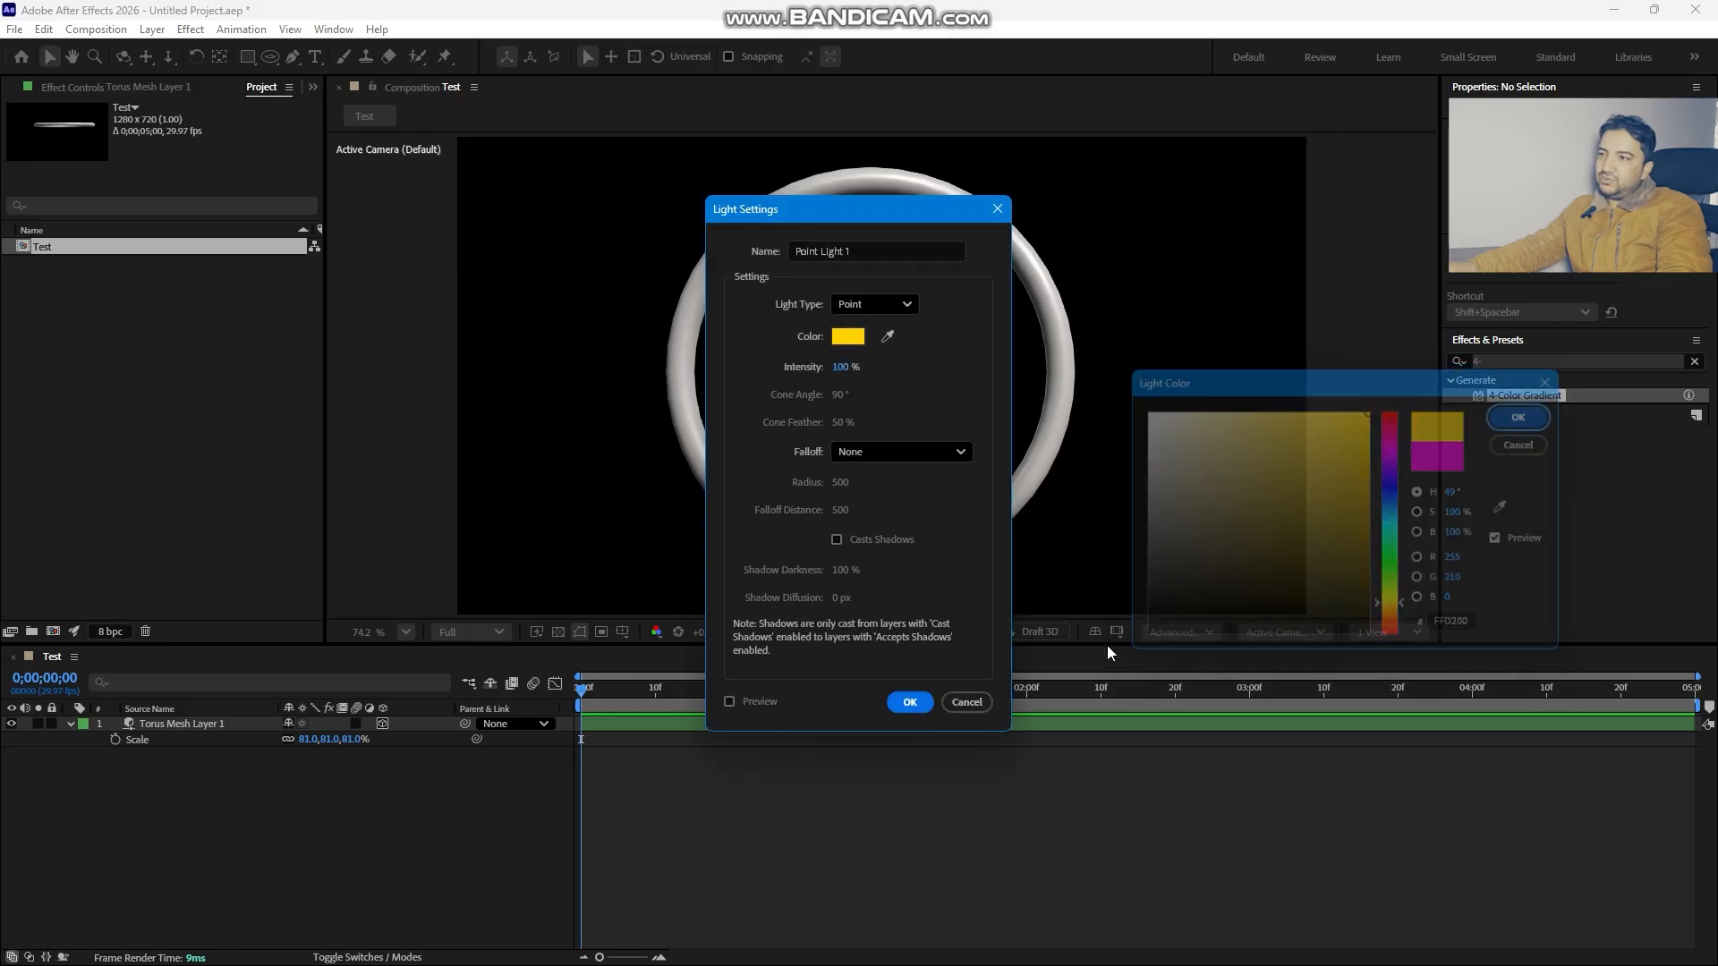
left_click(910, 701)
- Move the point light to the centre of the ring
left_click(1077, 351)
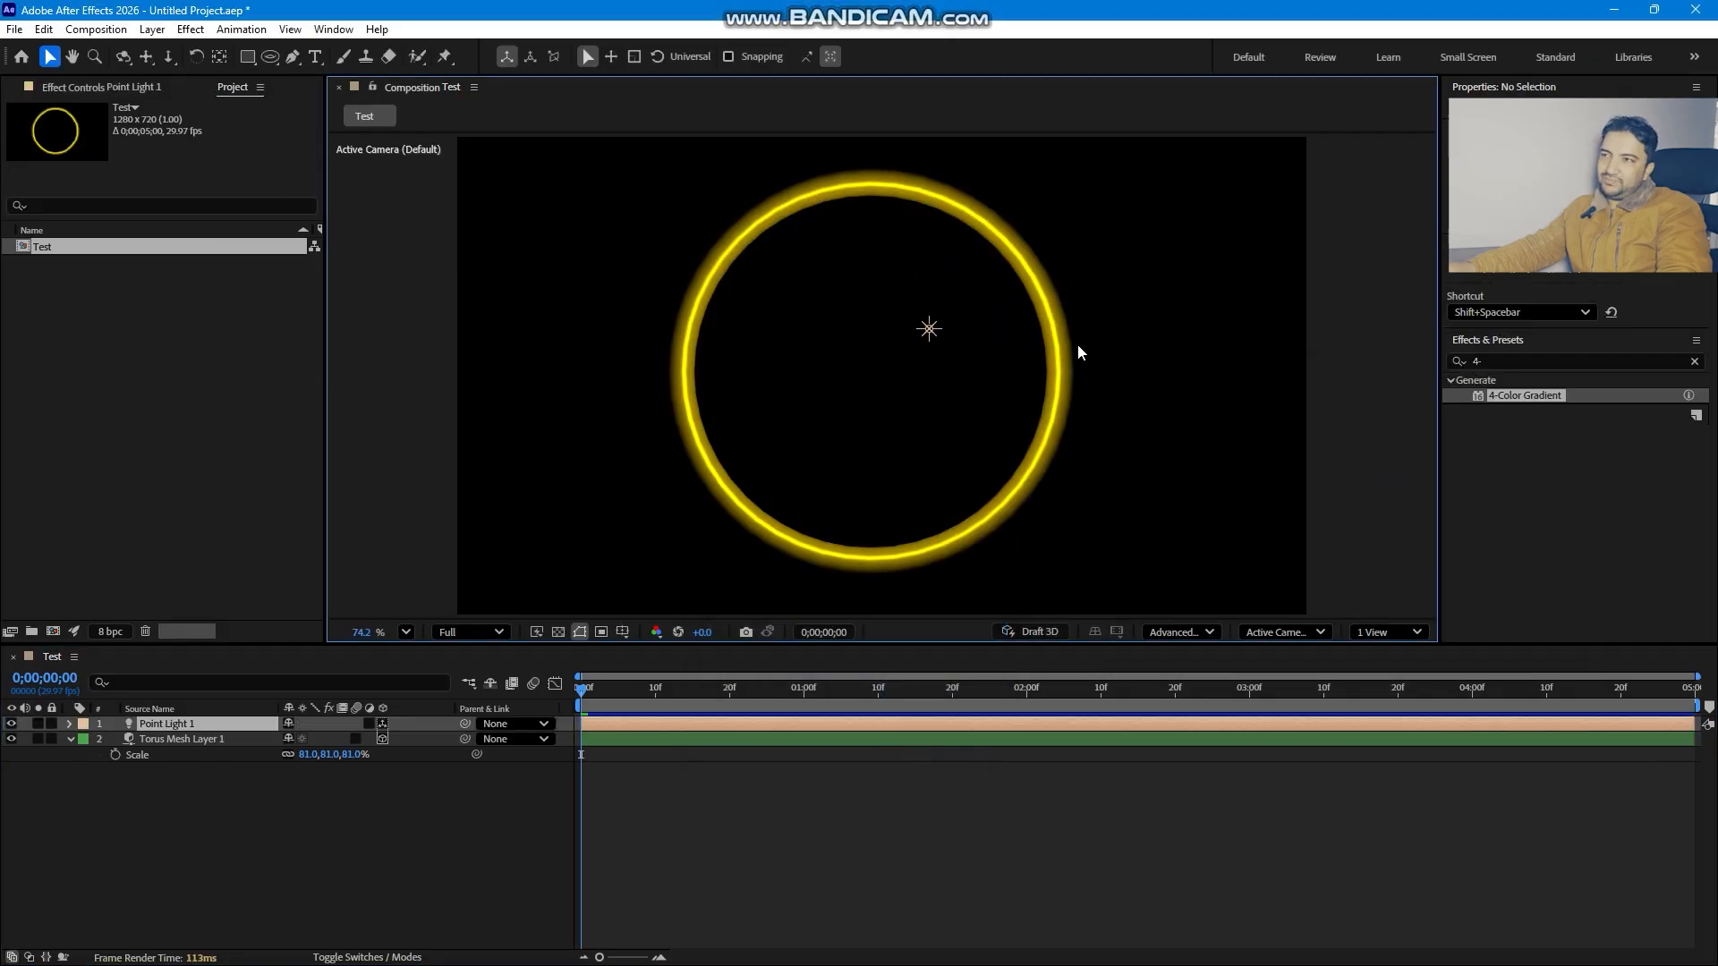
left_click_drag(928, 328, 837, 371)
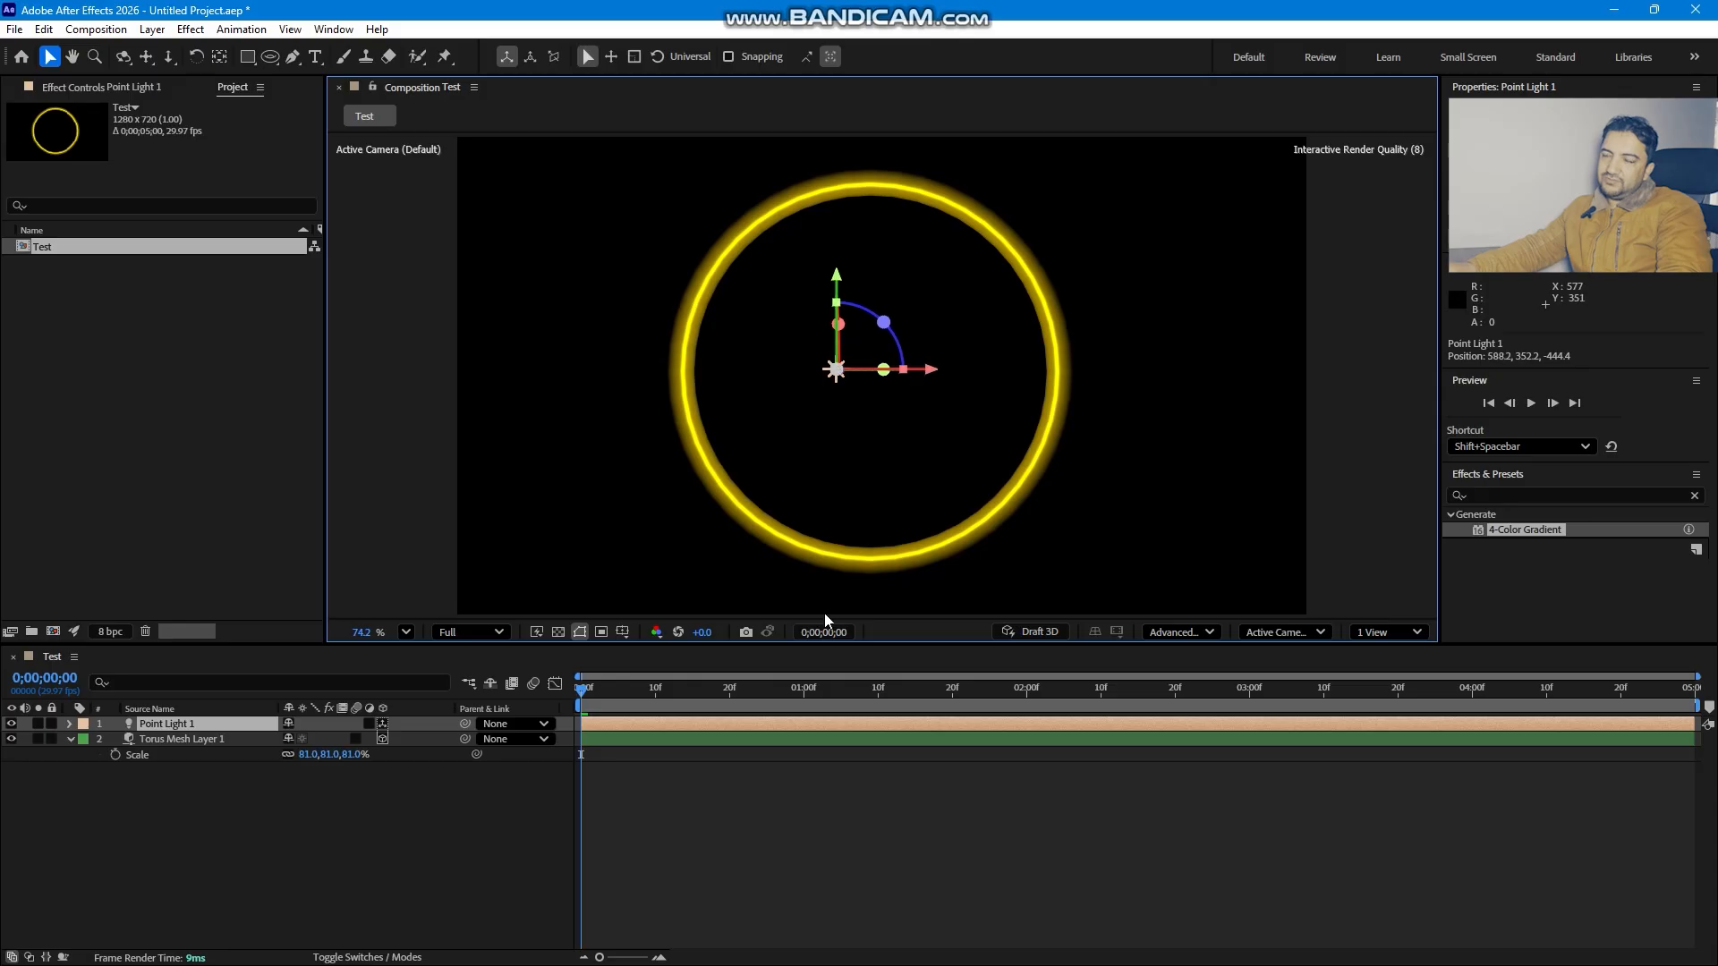
- In the Left view, move the point light along the depth axis to the other side of the ring
left_click(1285, 634)
left_click(1286, 376)
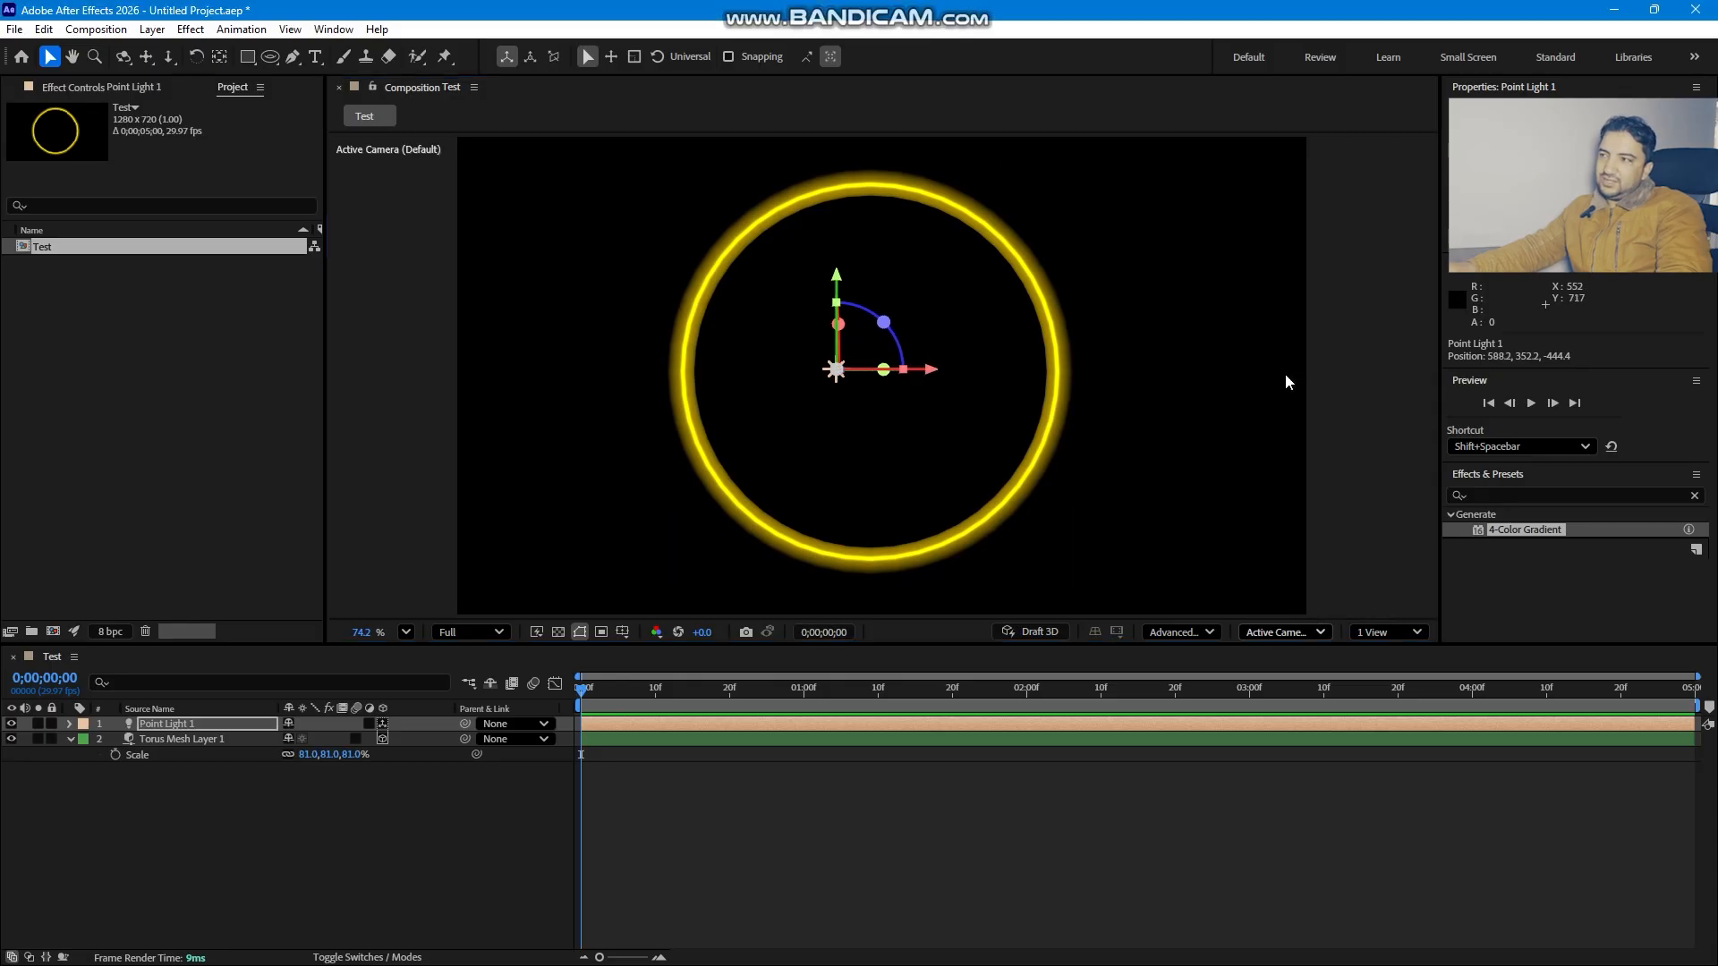
left_click_drag(1082, 375, 609, 368)
- Duplicate the point light and change the copy's colour to blue
key("ctrl+d")
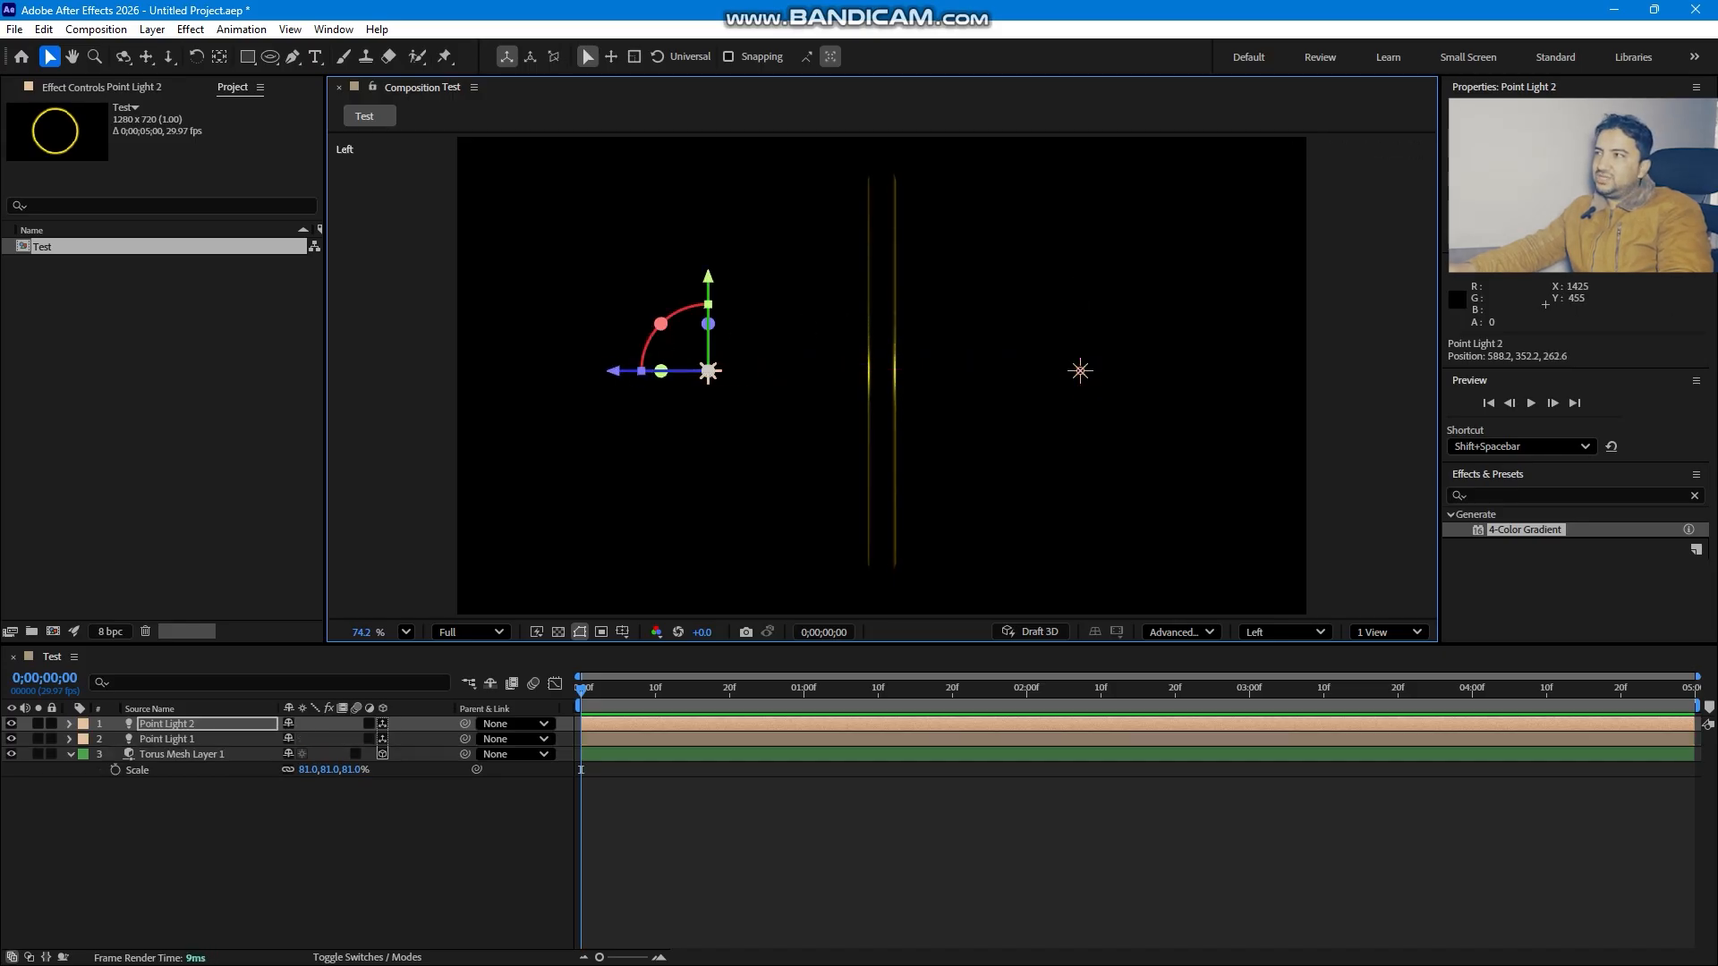
left_click(1576, 214)
left_click_drag(1393, 475, 1394, 498)
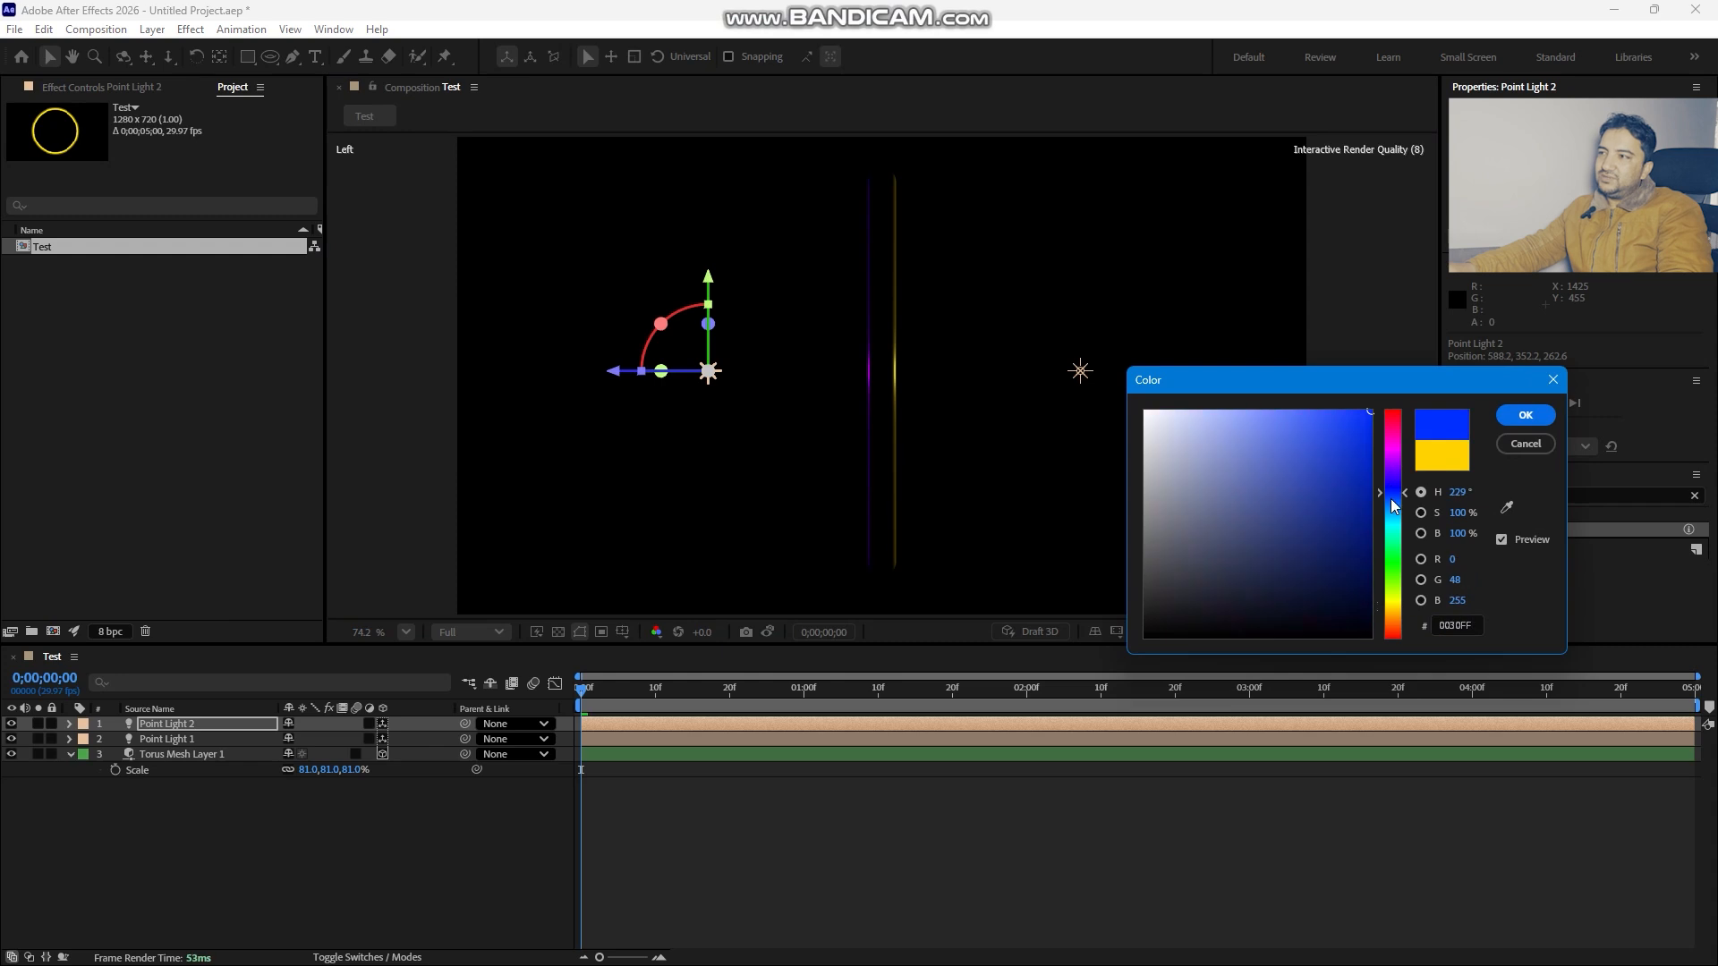
left_click(1511, 414)
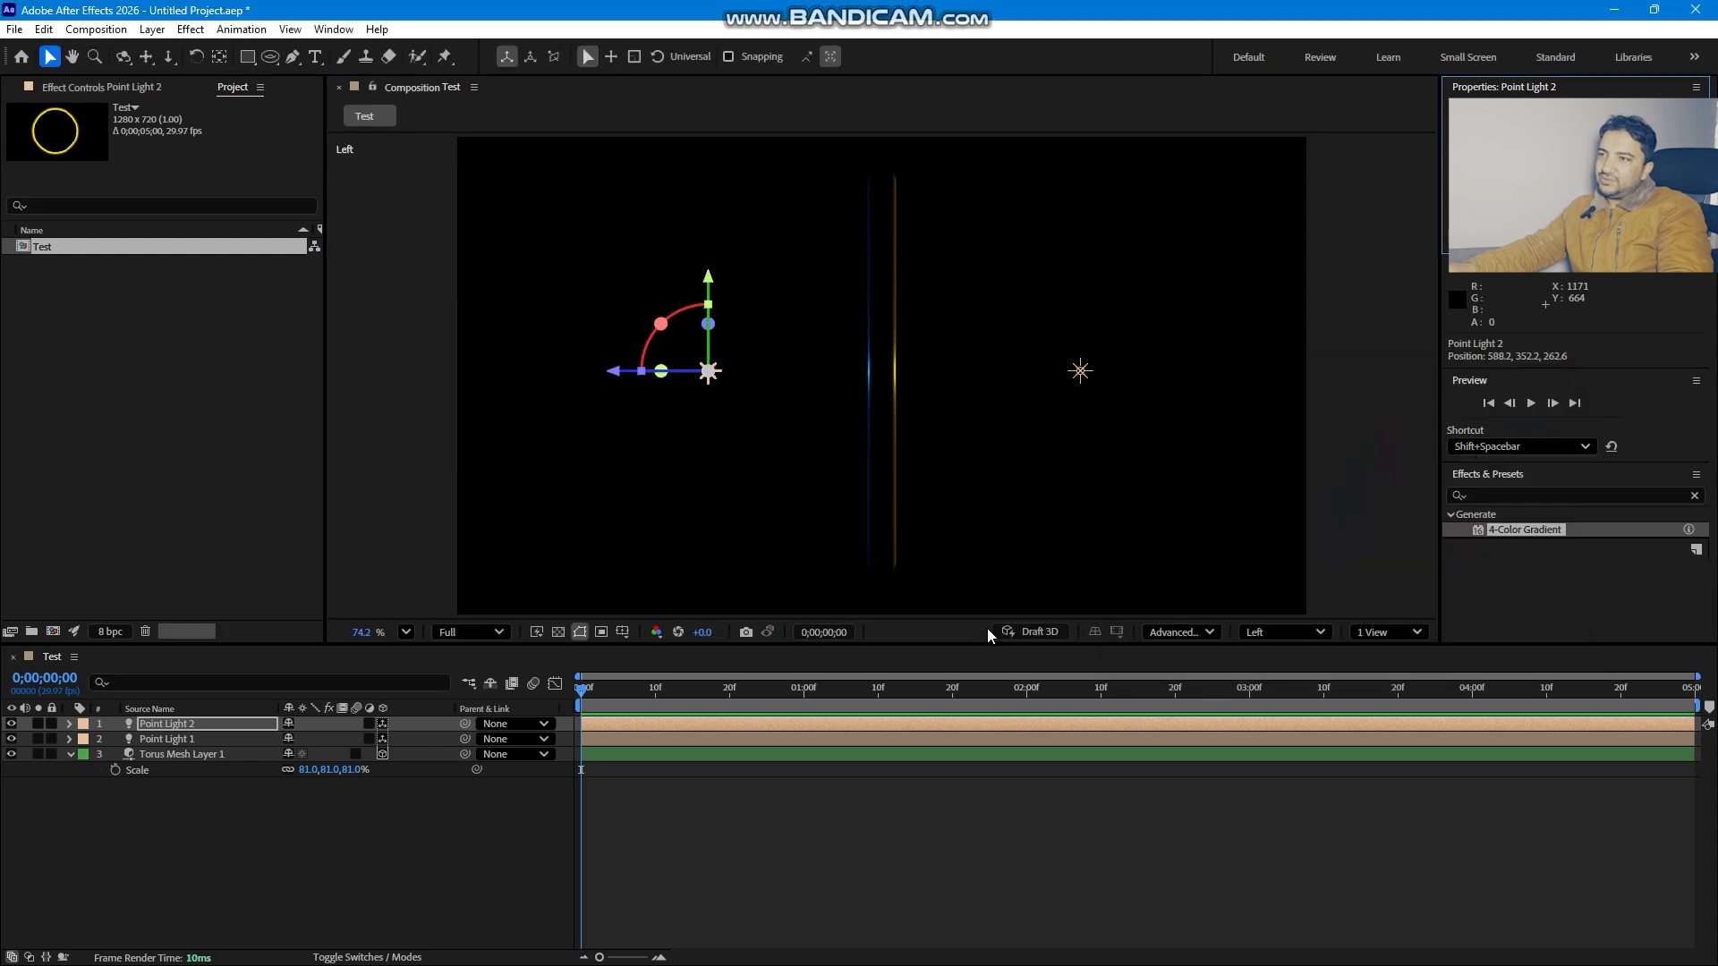
- Return to the Active Camera view and duplicate the blue point light
left_click(1286, 633)
left_click(1307, 295)
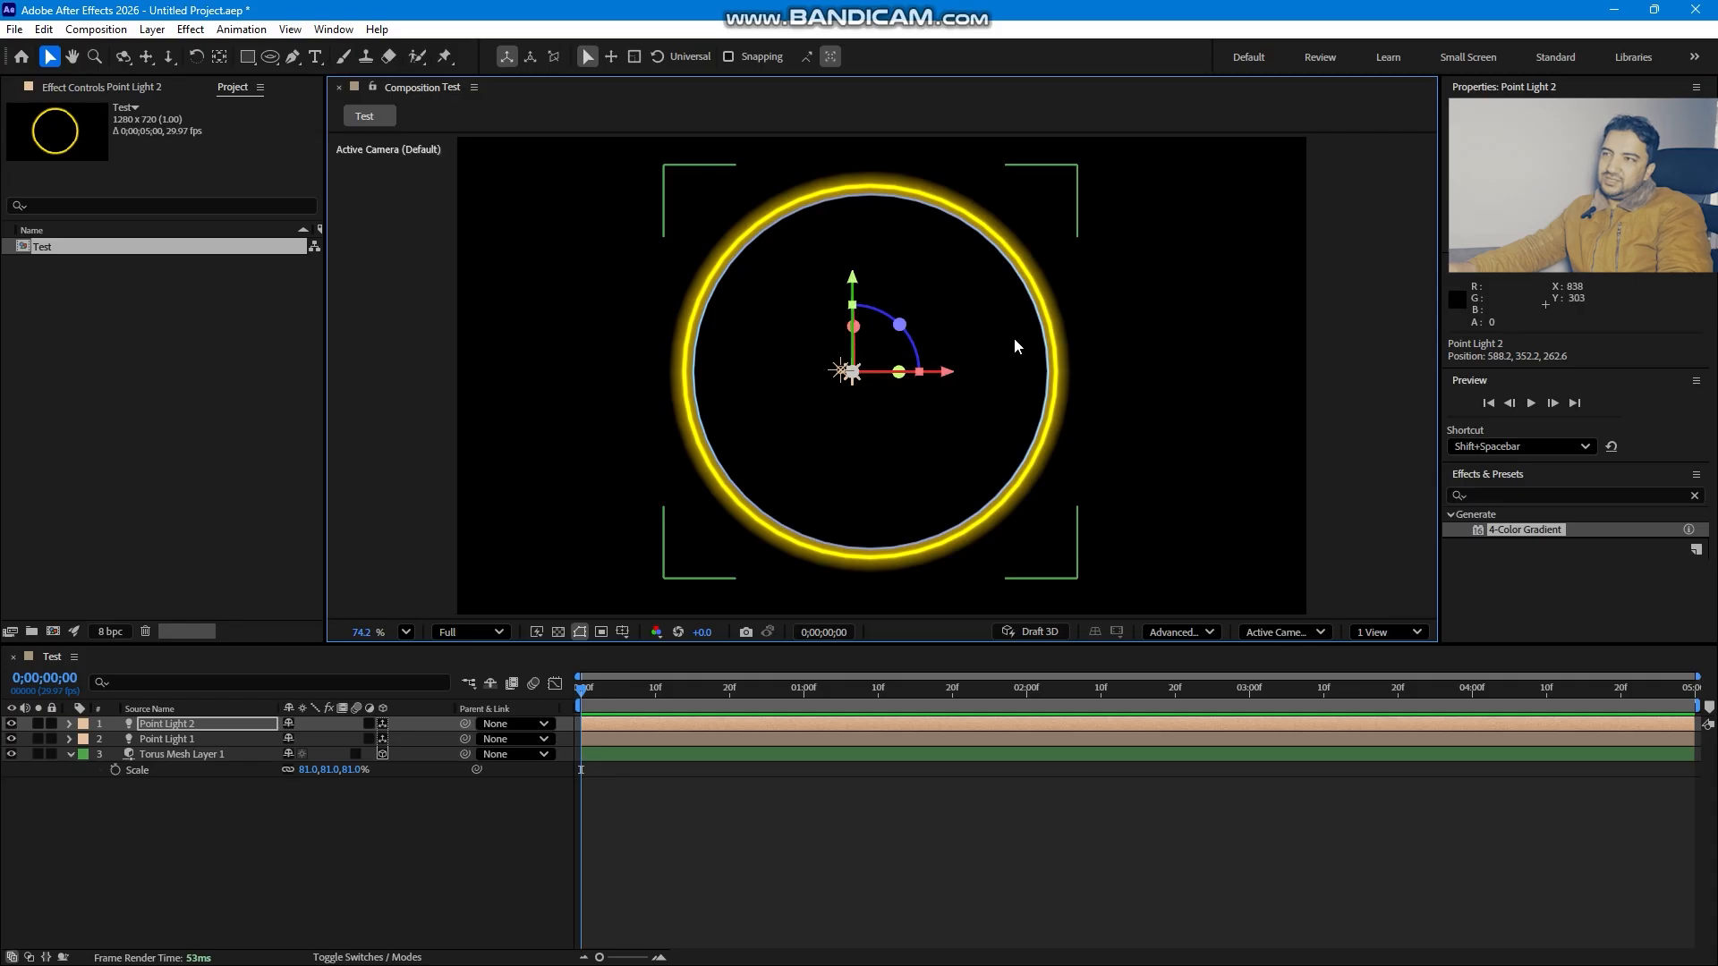
left_click(304, 841)
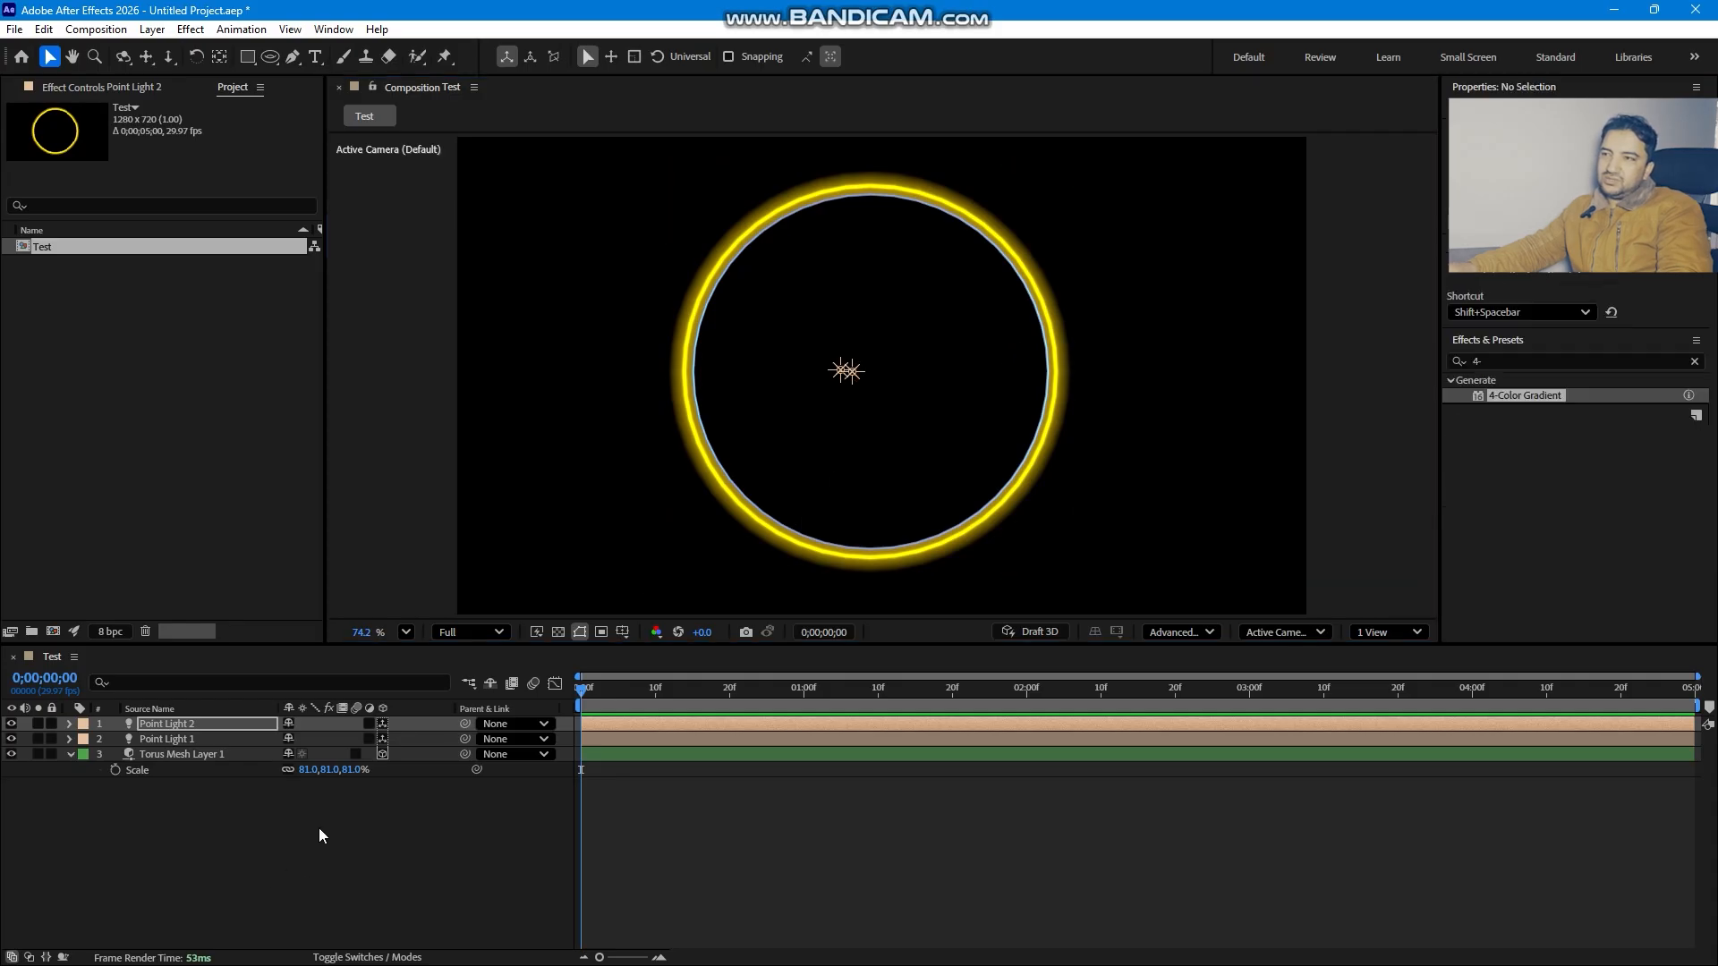
left_click(855, 379)
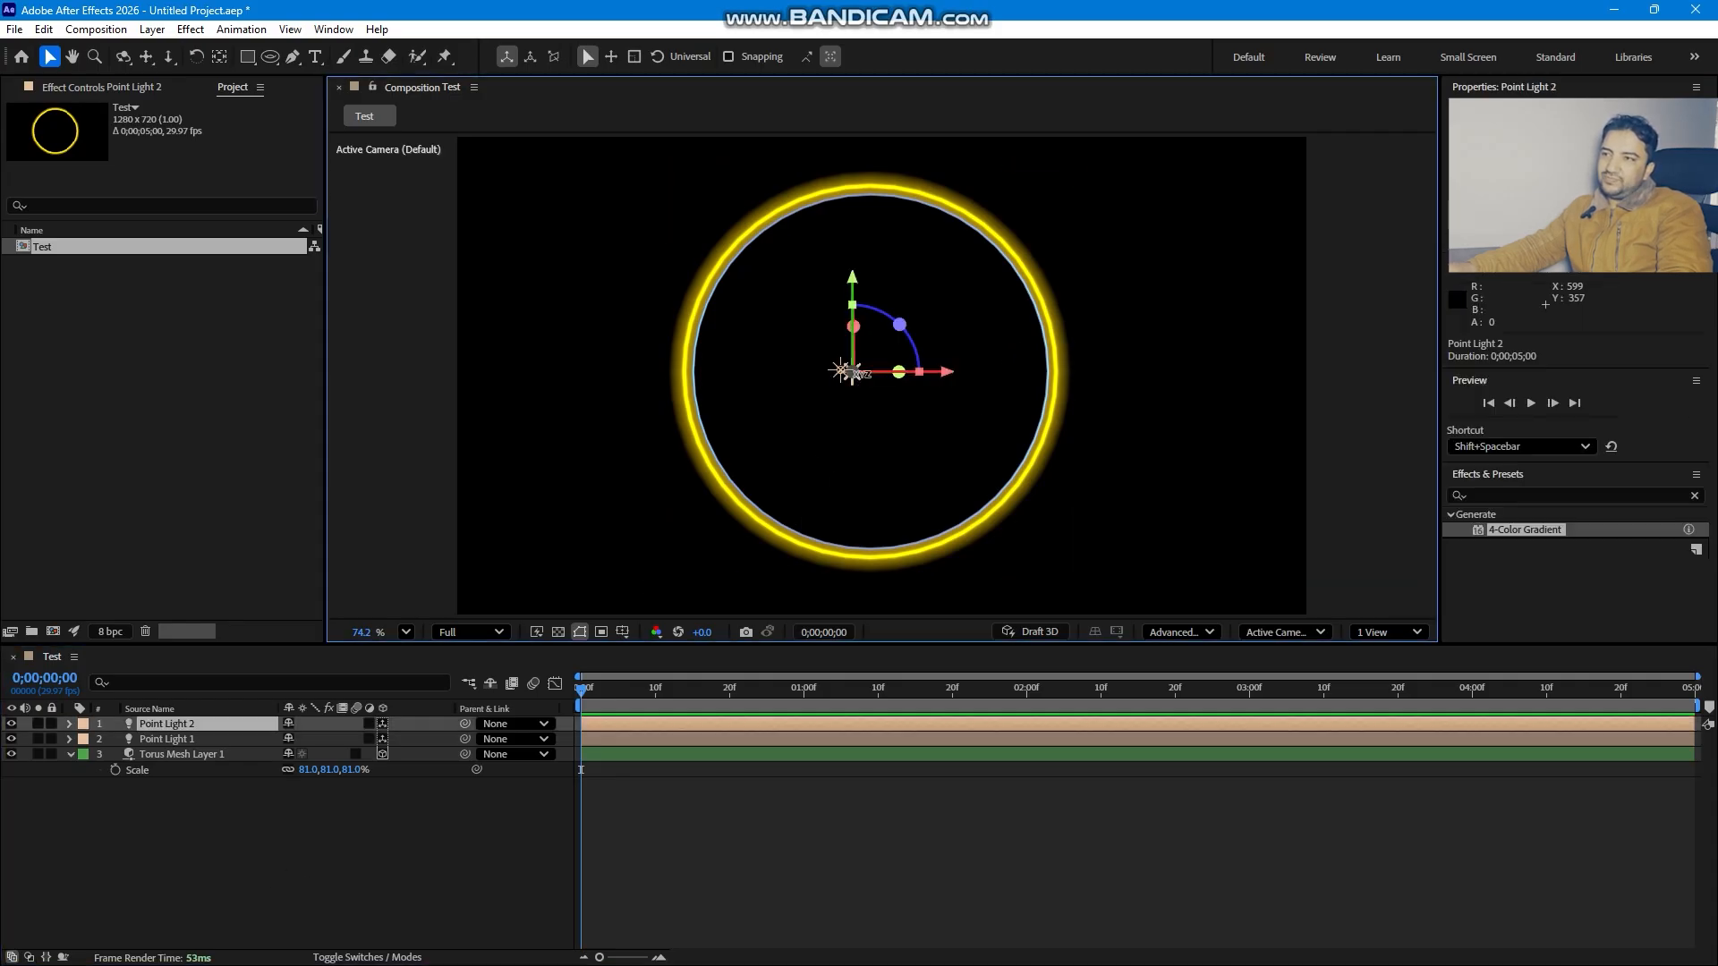
key("ctrl+d")
- Move the third point light to the upper right, outside the ring
left_click(1022, 375)
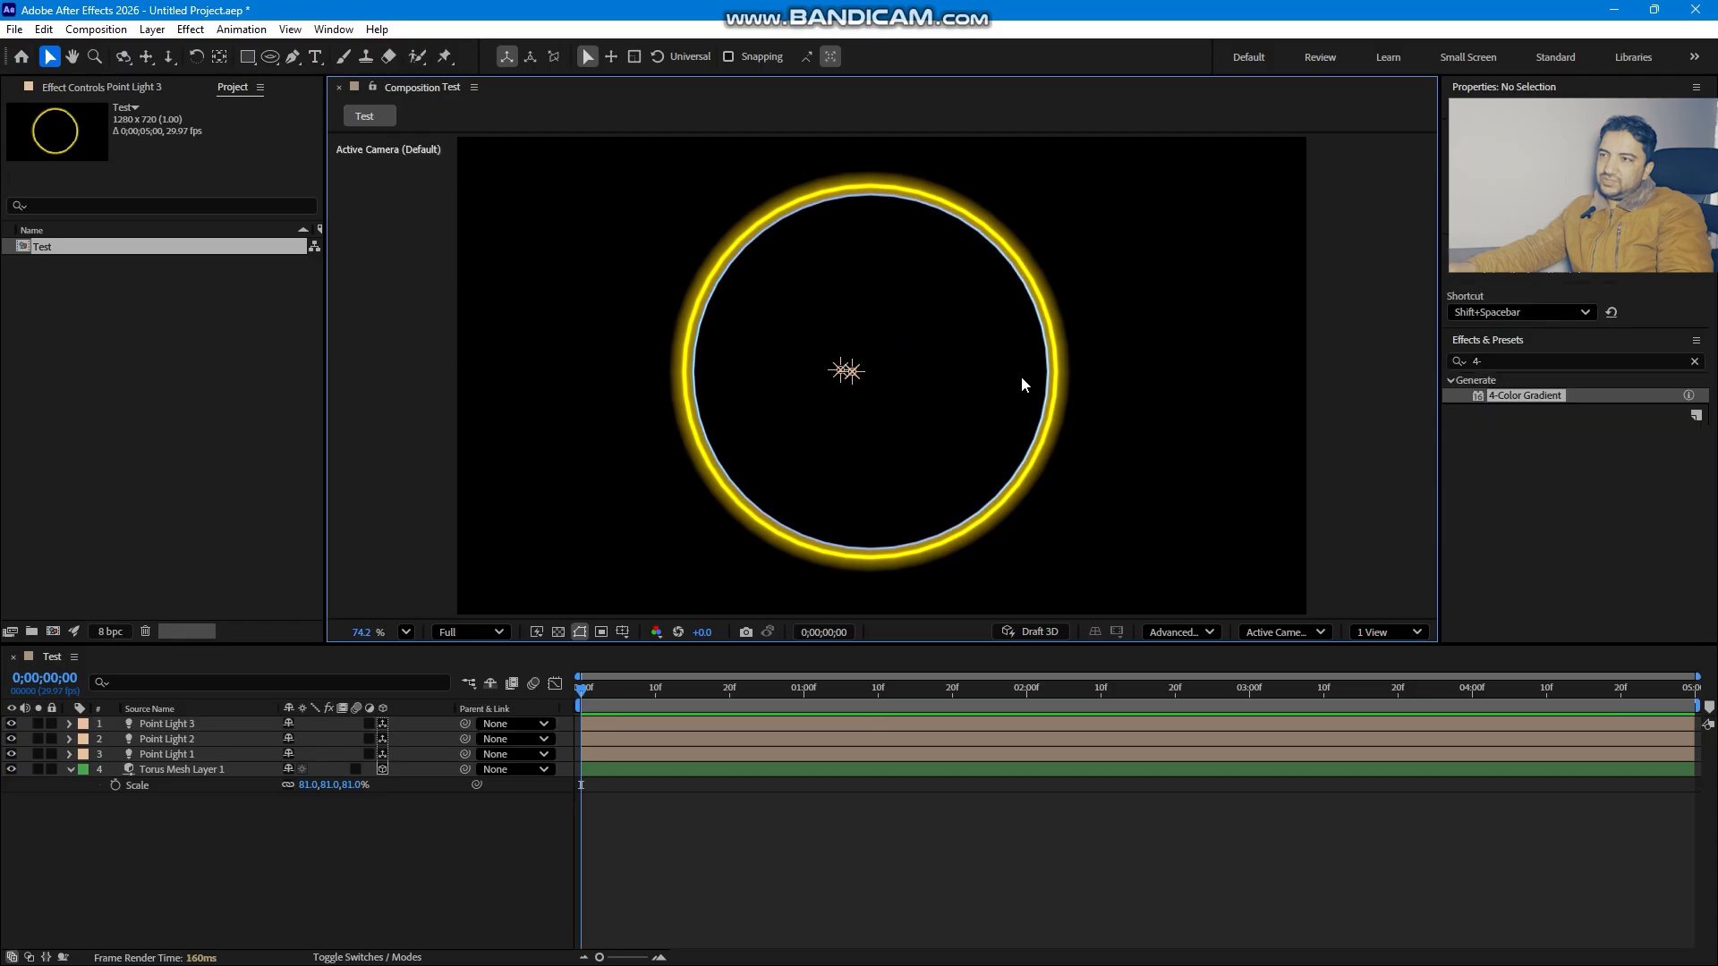
left_click(858, 376)
left_click_drag(863, 361, 1094, 275)
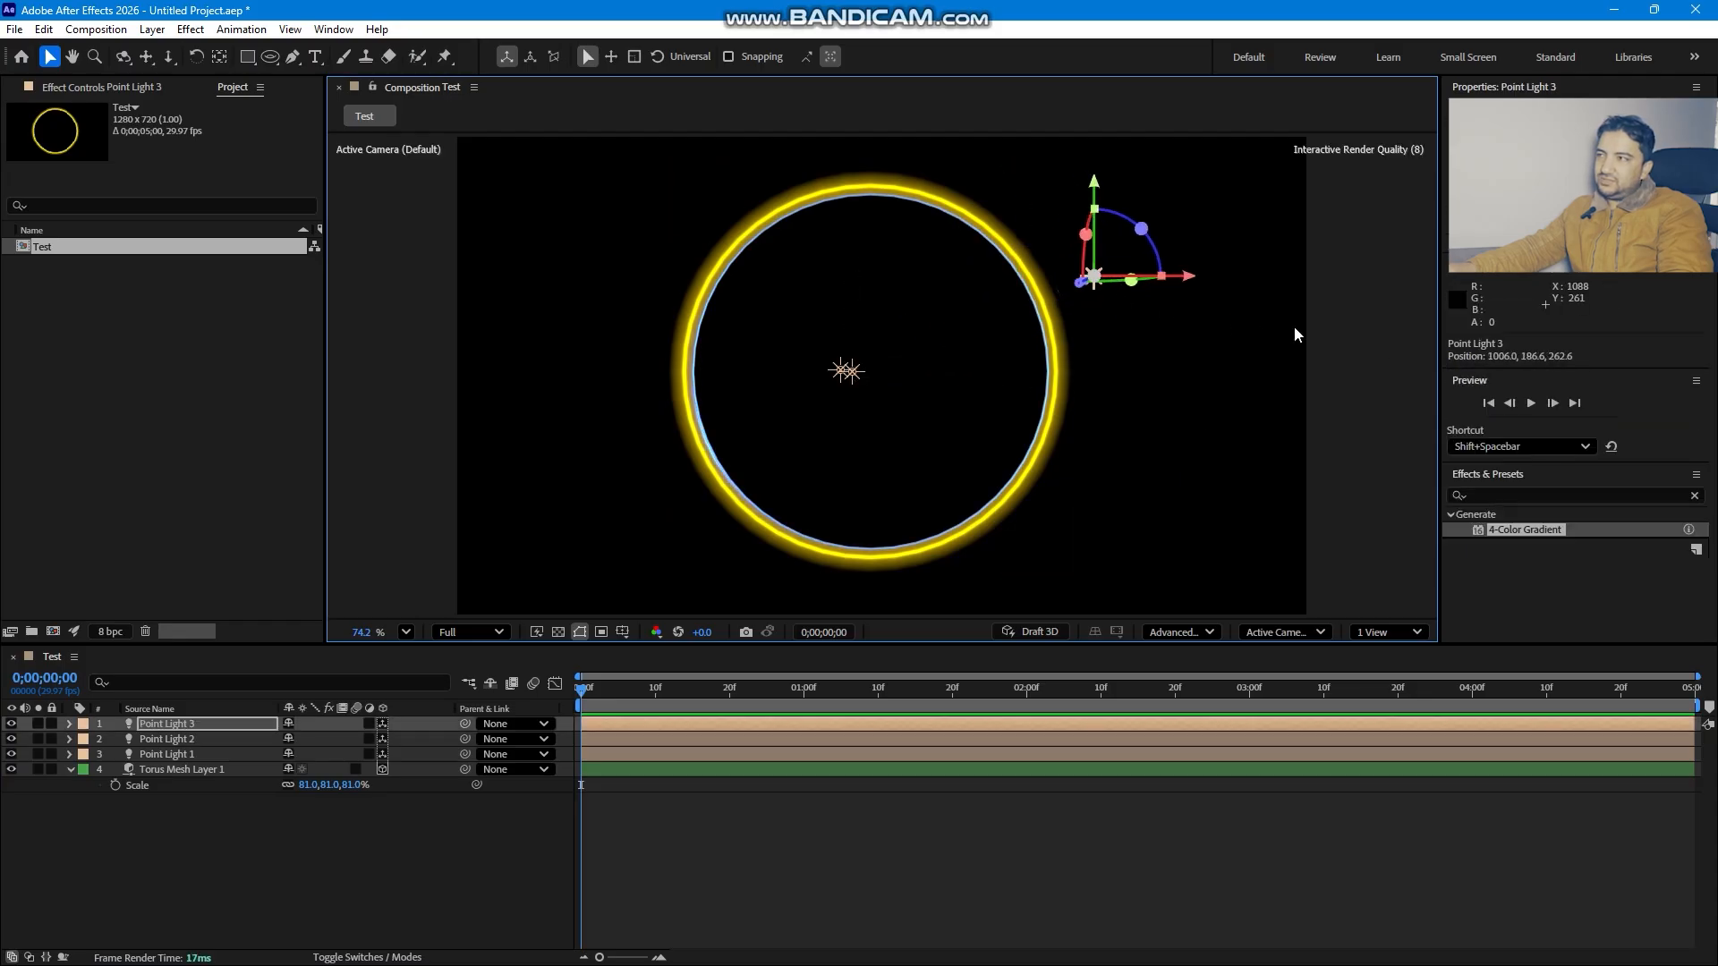
- Change the third point light's colour to pink
left_click(1531, 313)
left_click(1394, 427)
left_click(1525, 415)
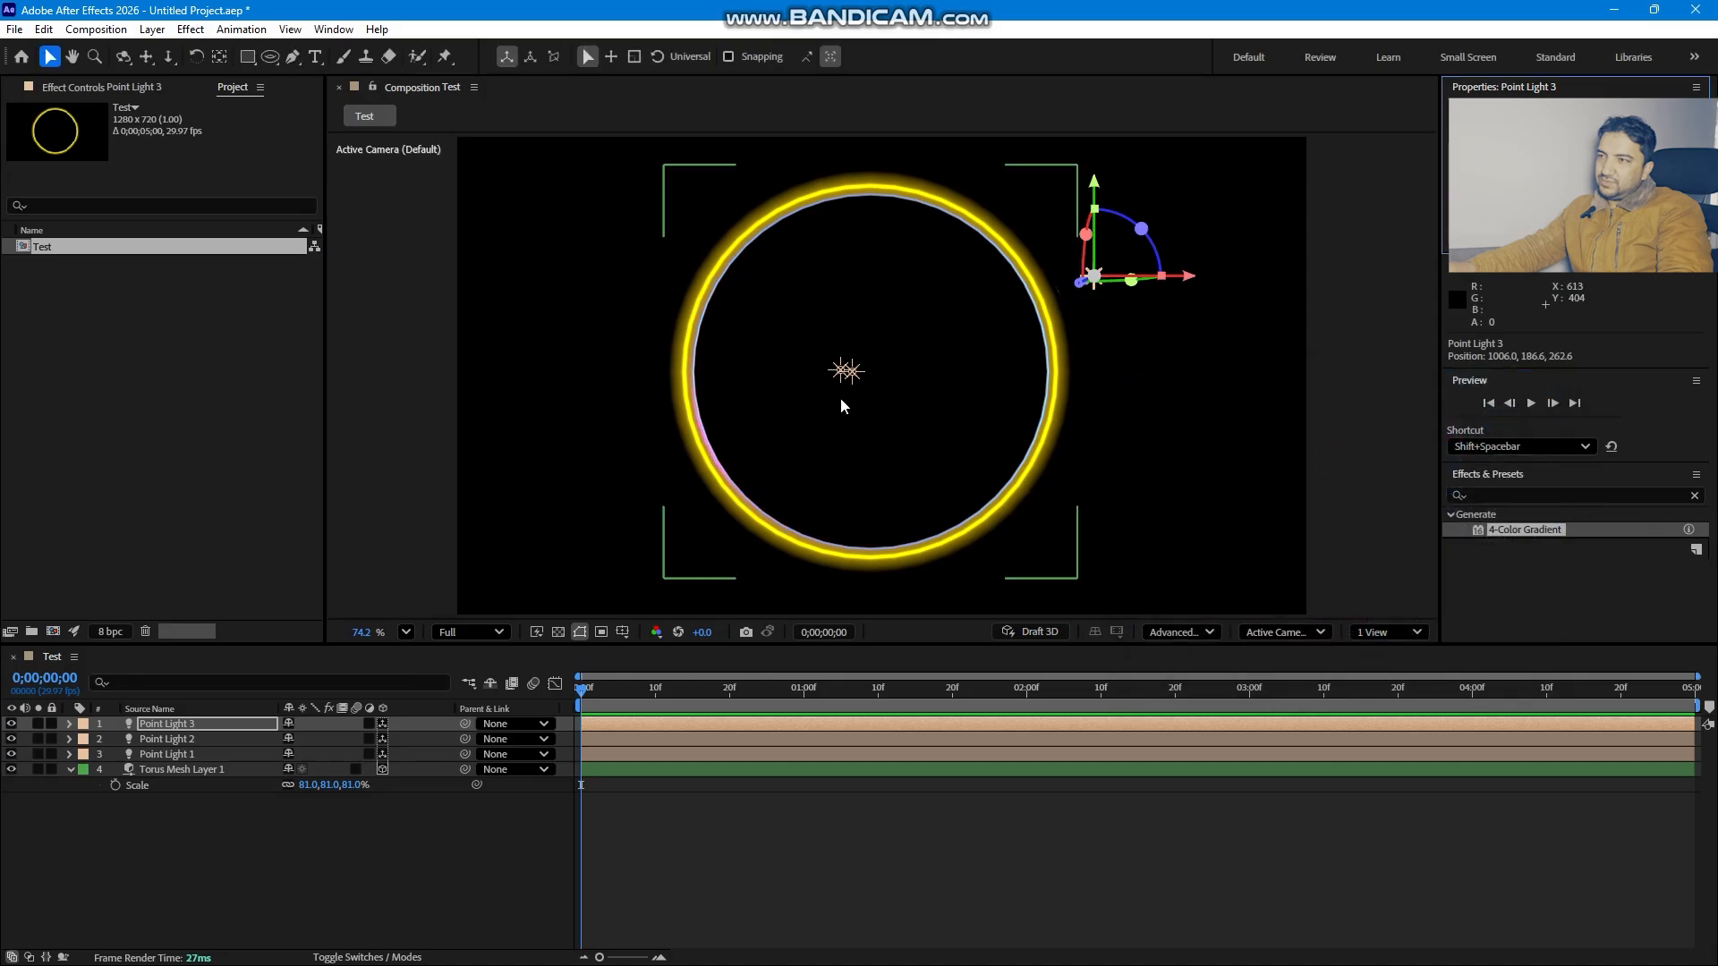
- Select the first yellow point light in the viewer and duplicate it
left_click(848, 371)
left_click(838, 369)
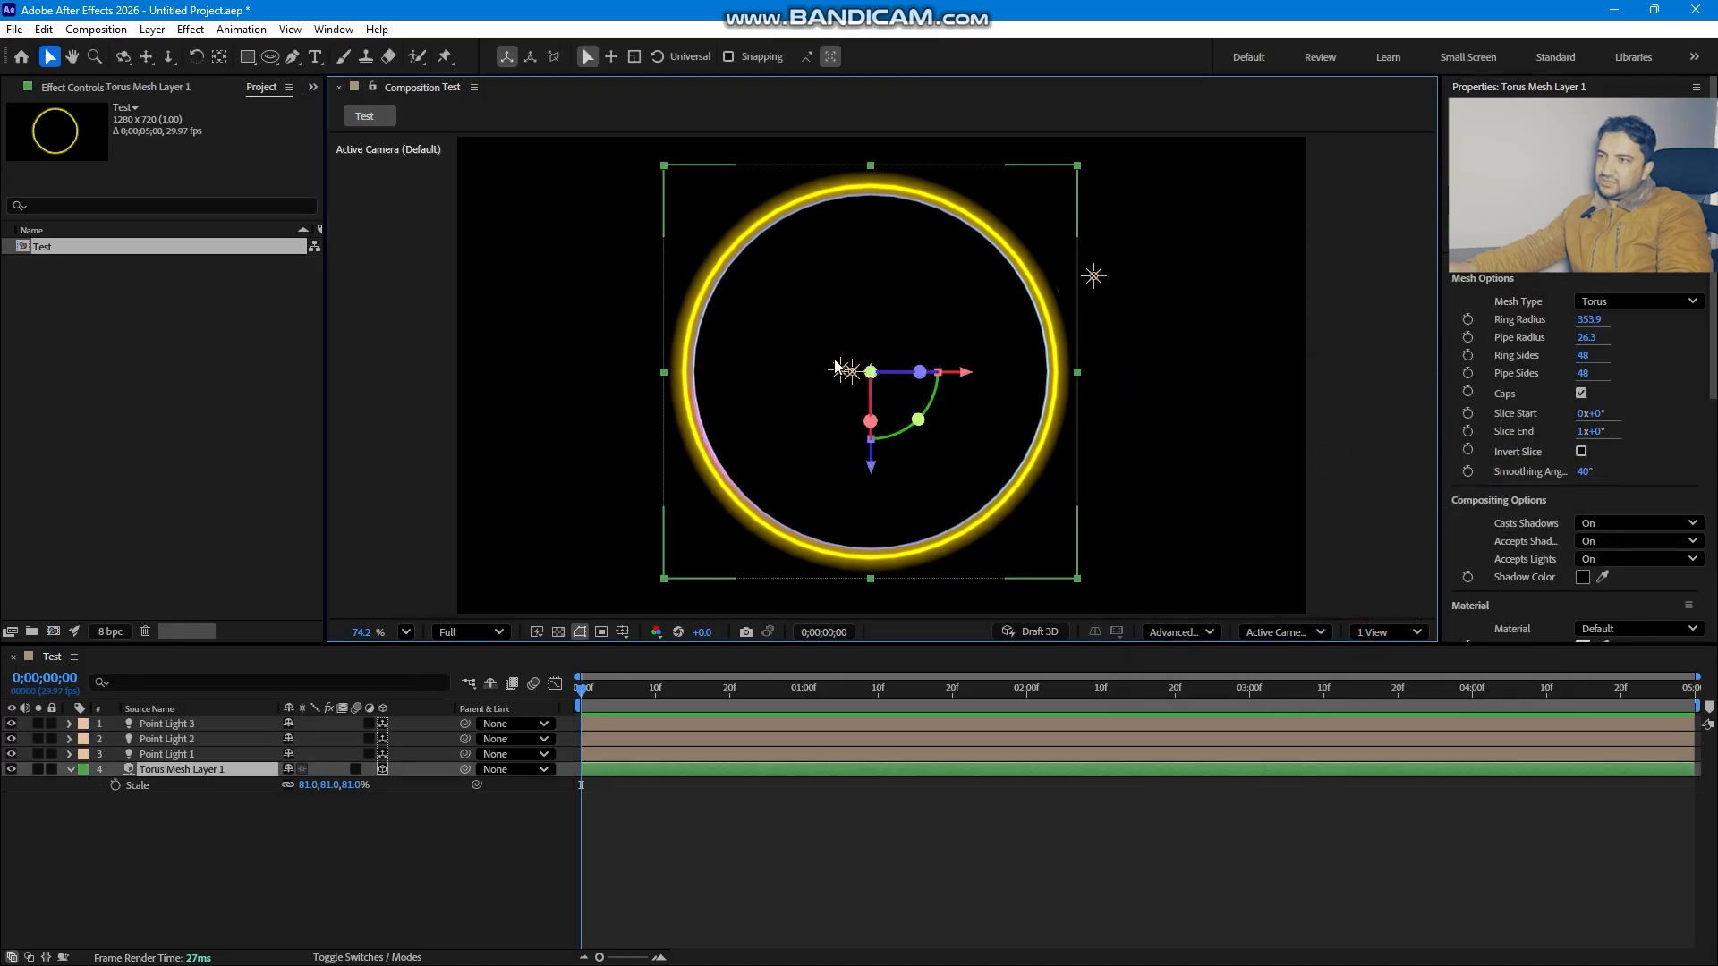
left_click(839, 370)
key("ctrl+d")
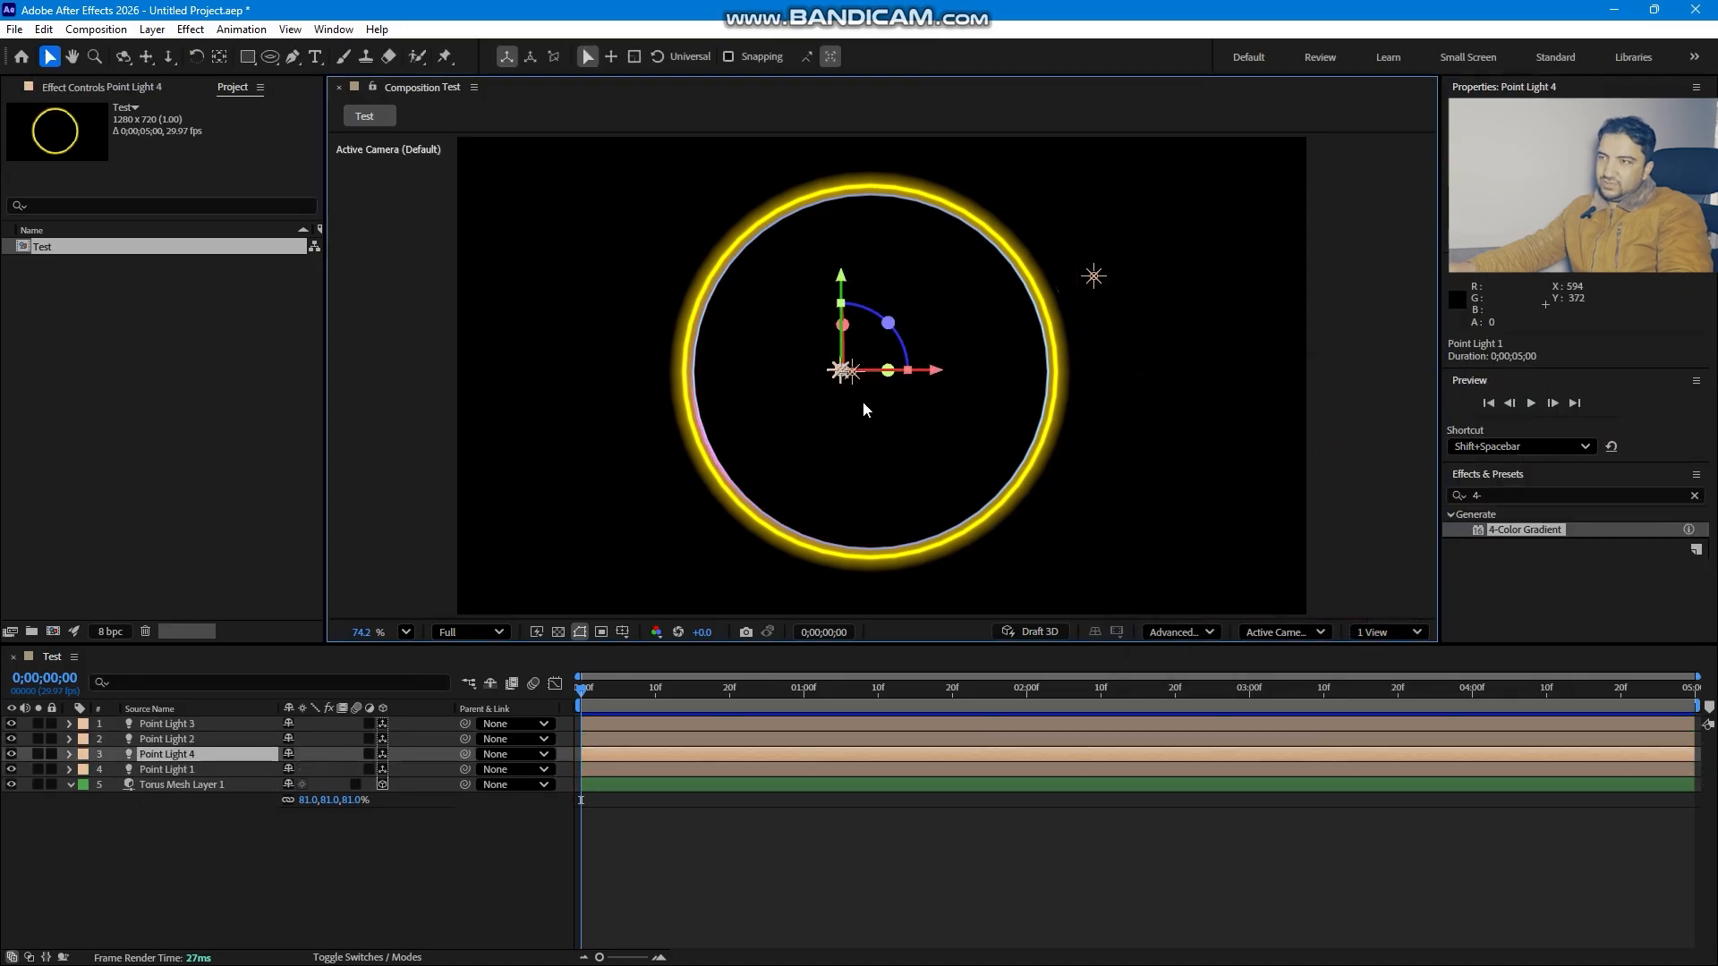
- Move the duplicated light to the left edge of the ring
left_click(867, 411)
left_click(834, 372)
left_click_drag(933, 380, 739, 380)
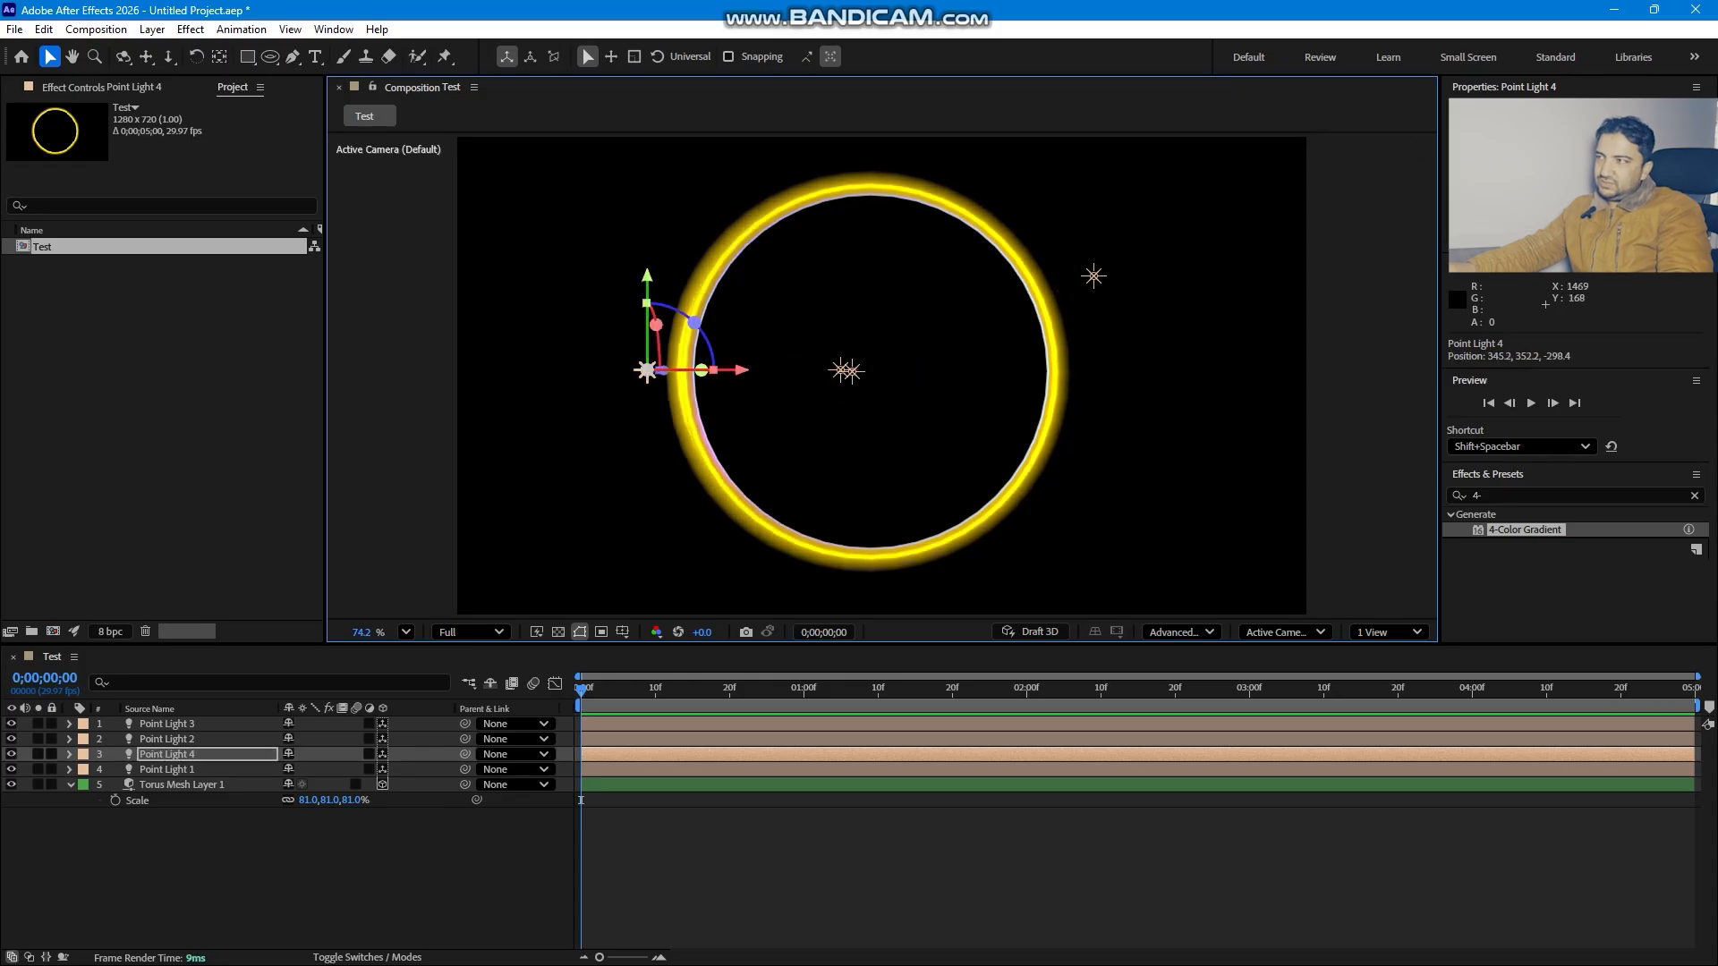
- Change the duplicated point light's colour to green, #00FF18
left_click(1565, 223)
left_click(1393, 508)
mouse_move(1344, 454)
left_mouse_down()
mouse_move(1354, 408)
mouse_move(1423, 426)
left_mouse_up()
left_click_drag(1393, 531, 1393, 565)
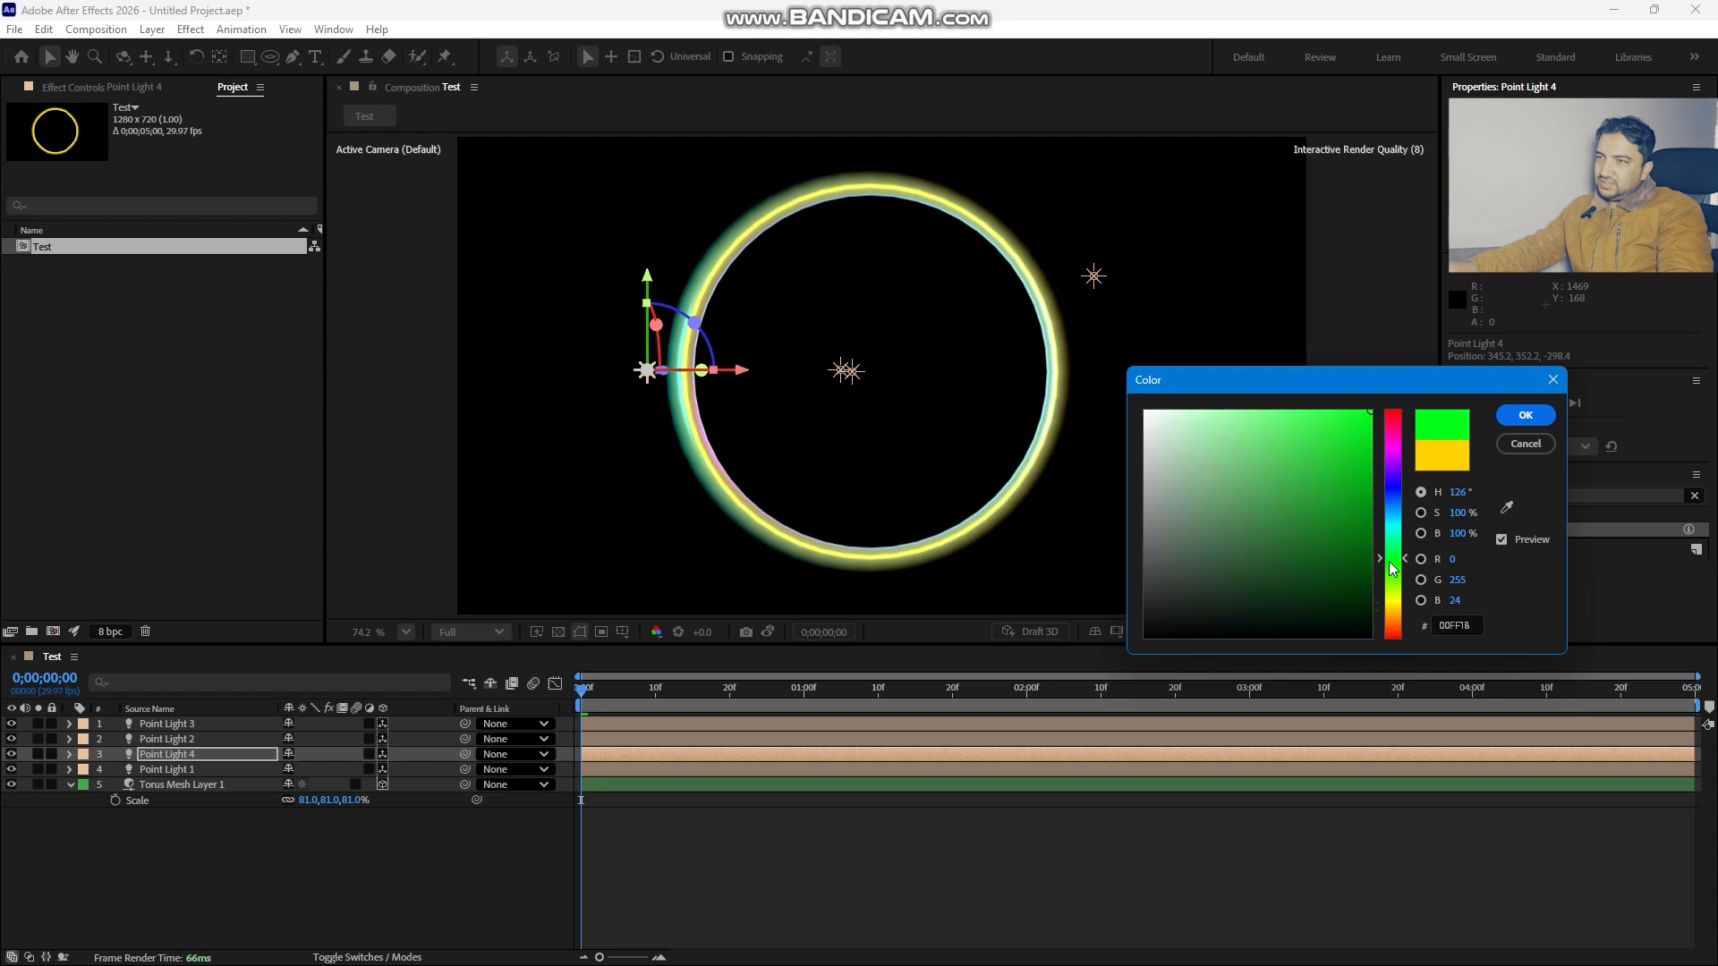
left_click(1525, 415)
- Reposition the point lights around the ring, spreading them to the left, top, upper right and lower right
left_click_drag(853, 373, 968, 297)
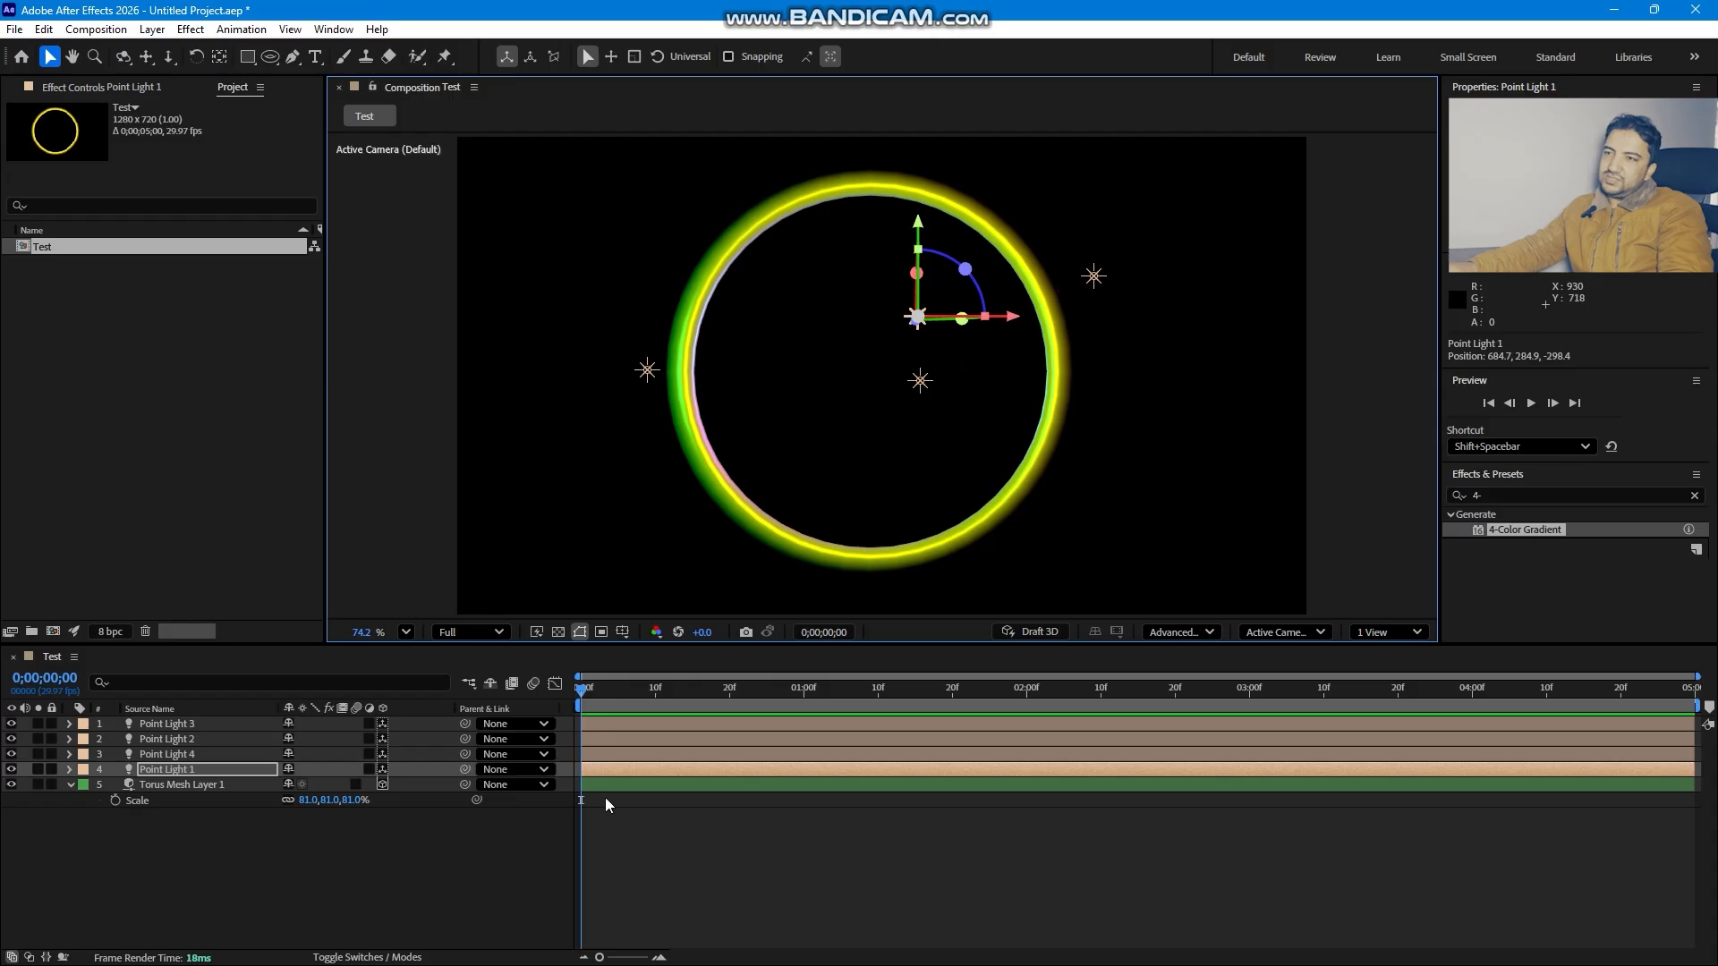
left_click_drag(647, 370, 534, 358)
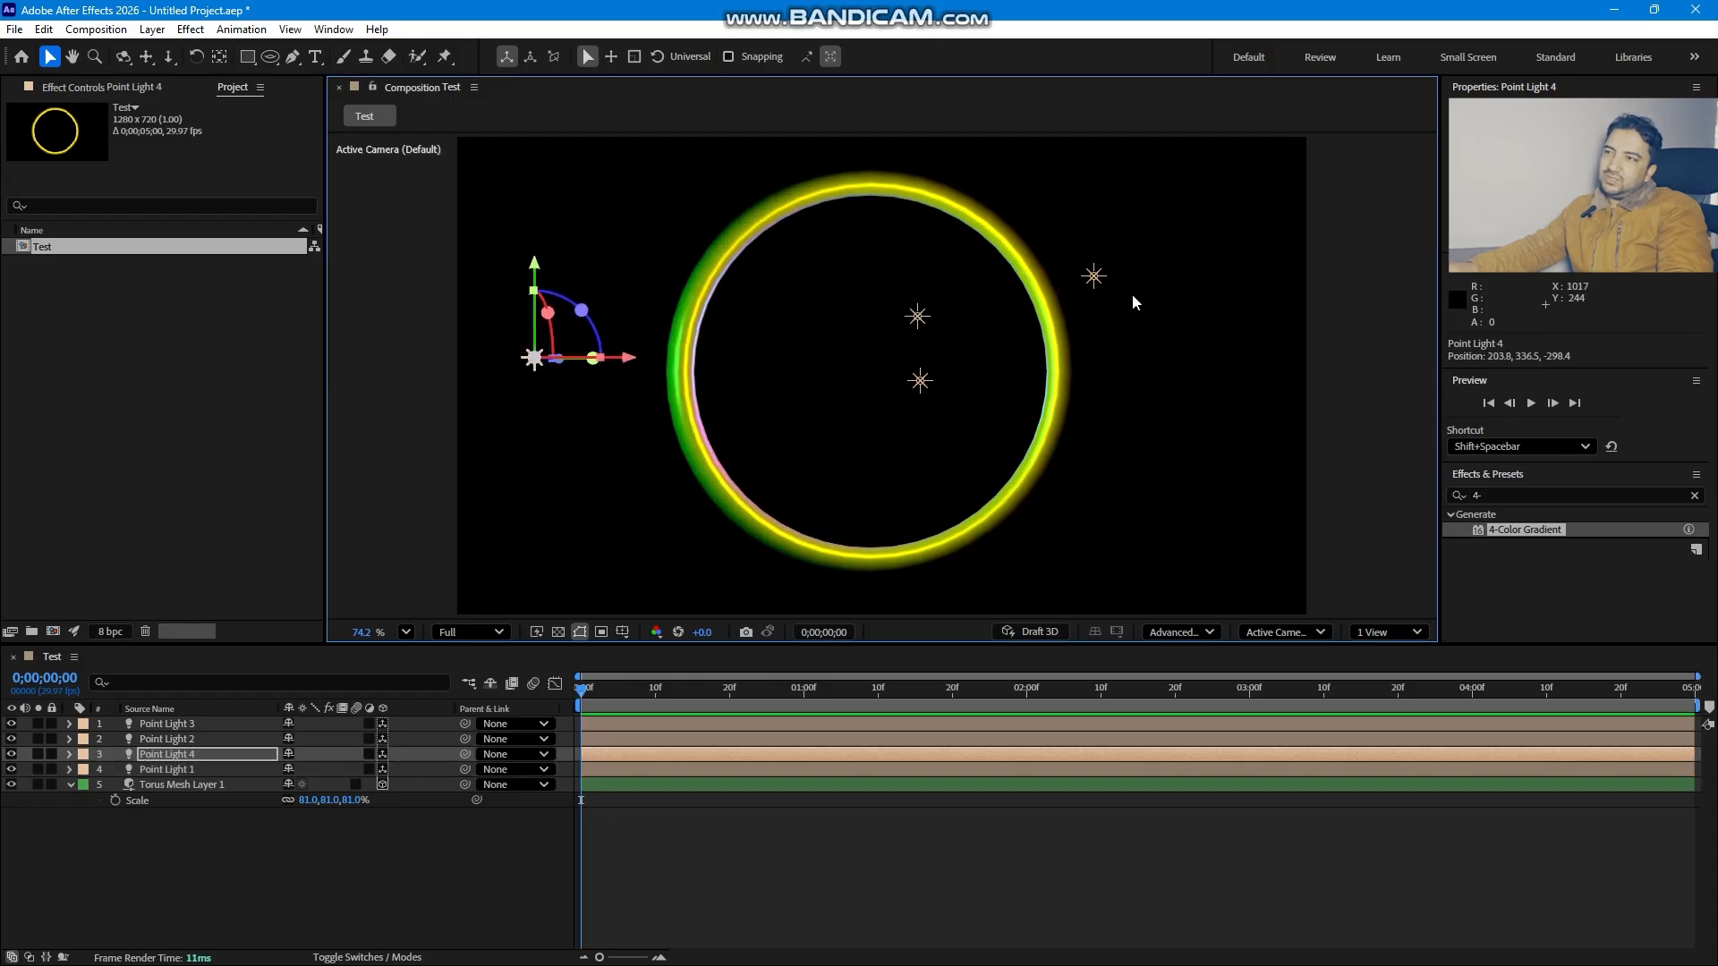
left_click(1093, 276)
left_click_drag(1093, 275, 1158, 265)
left_click_drag(920, 380, 950, 499)
left_click_drag(927, 296, 967, 136)
left_click_drag(961, 481, 1029, 511)
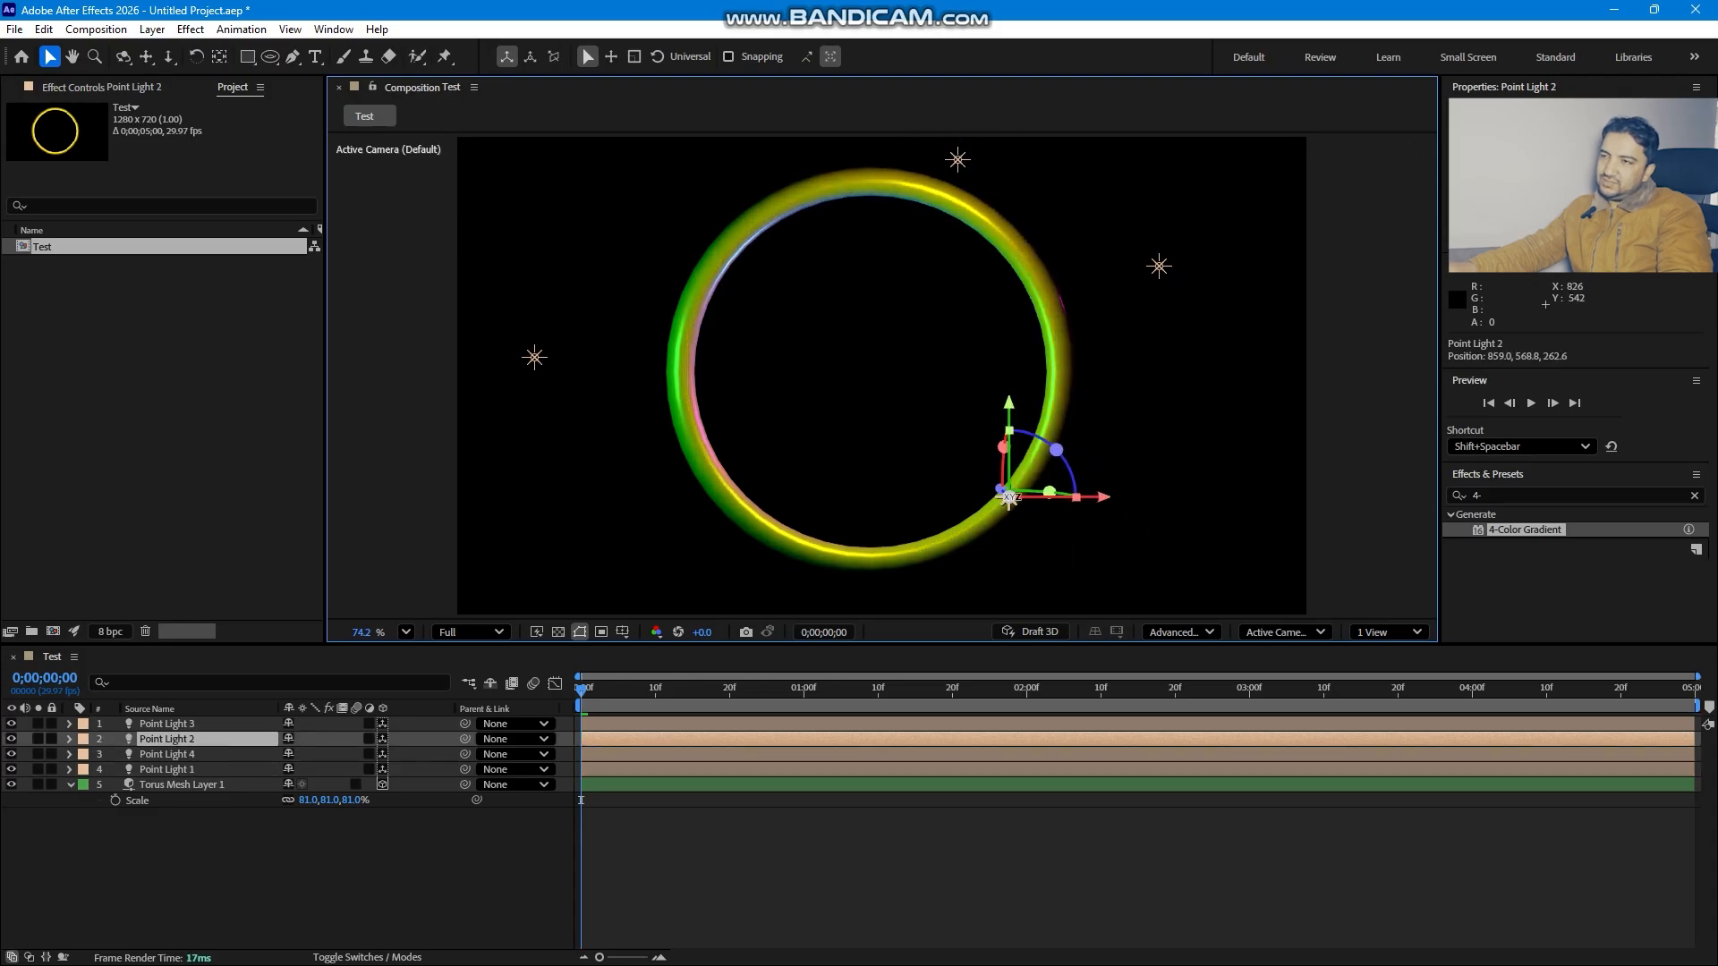
- Duplicate the torus ring three times in the Left view, spacing the copies apart in depth
left_click(193, 785)
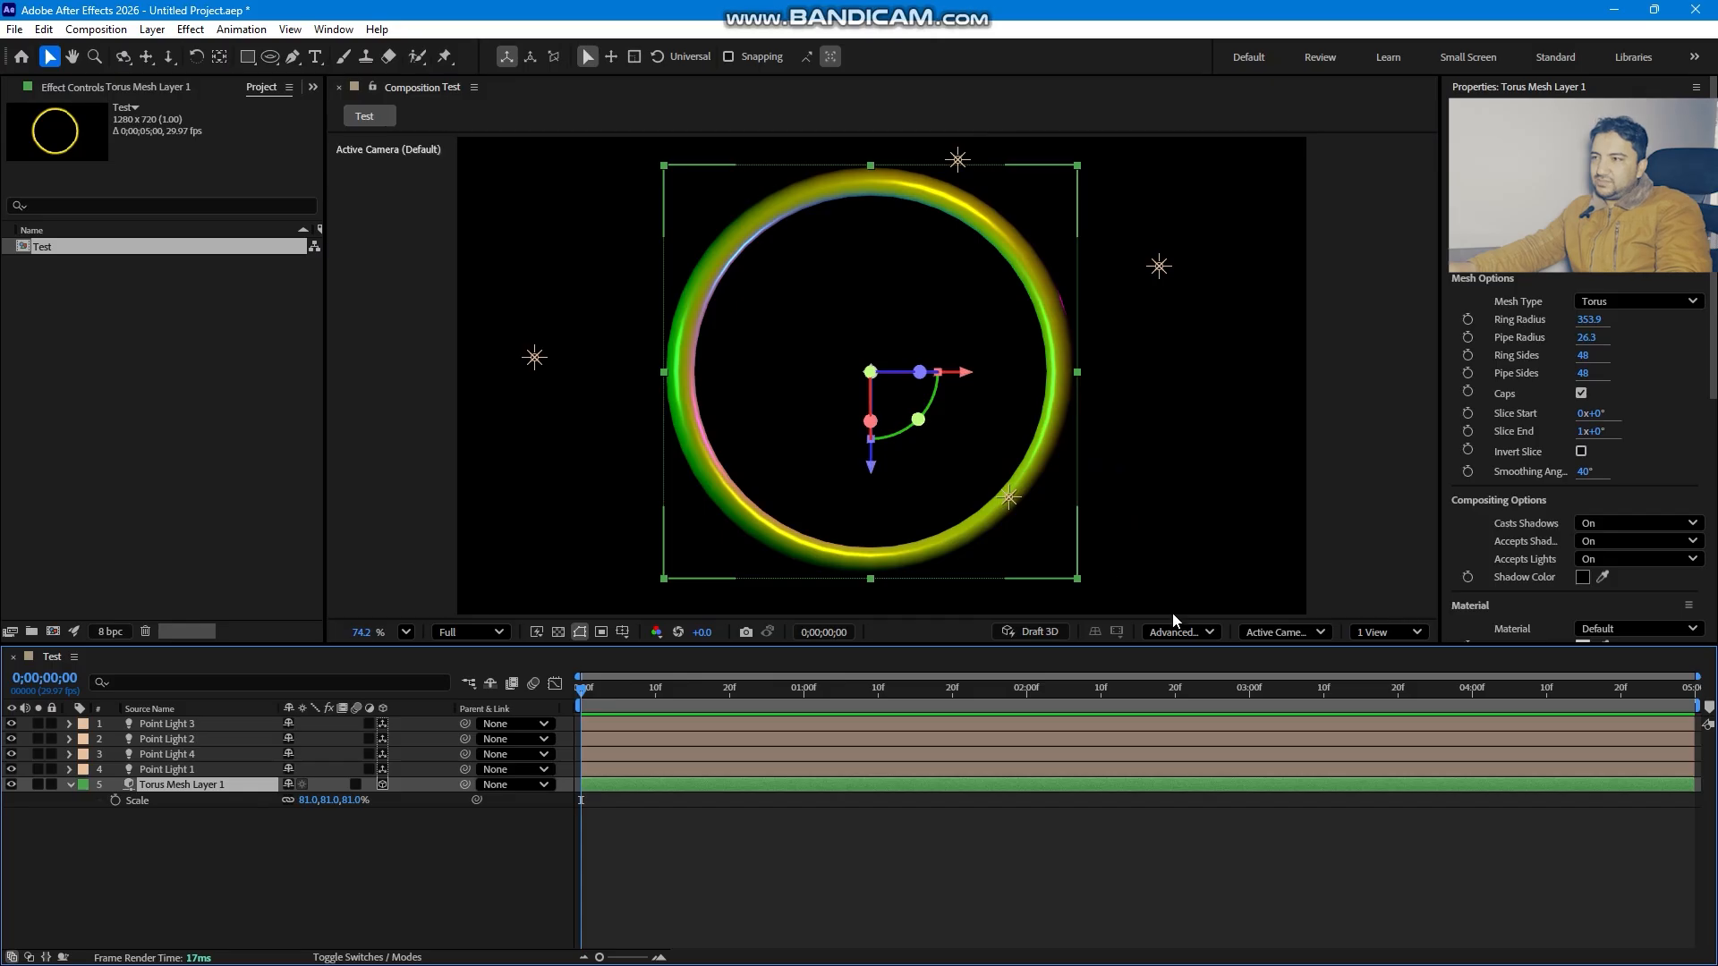
left_click(1284, 631)
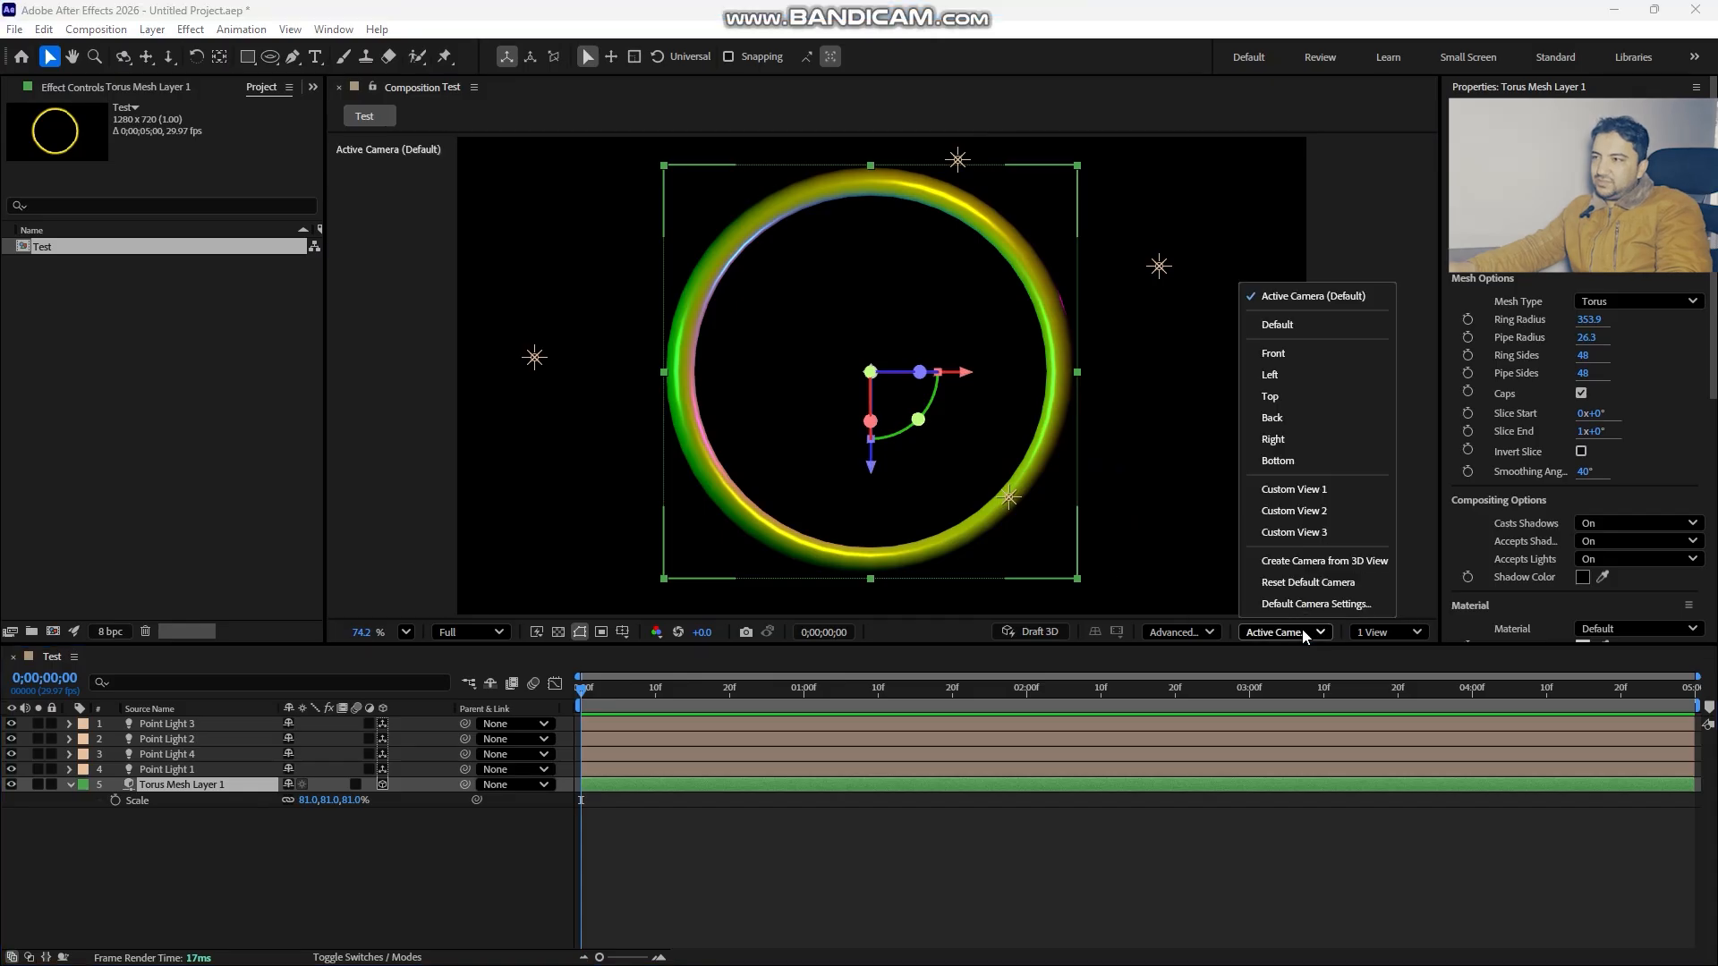
left_click(1292, 374)
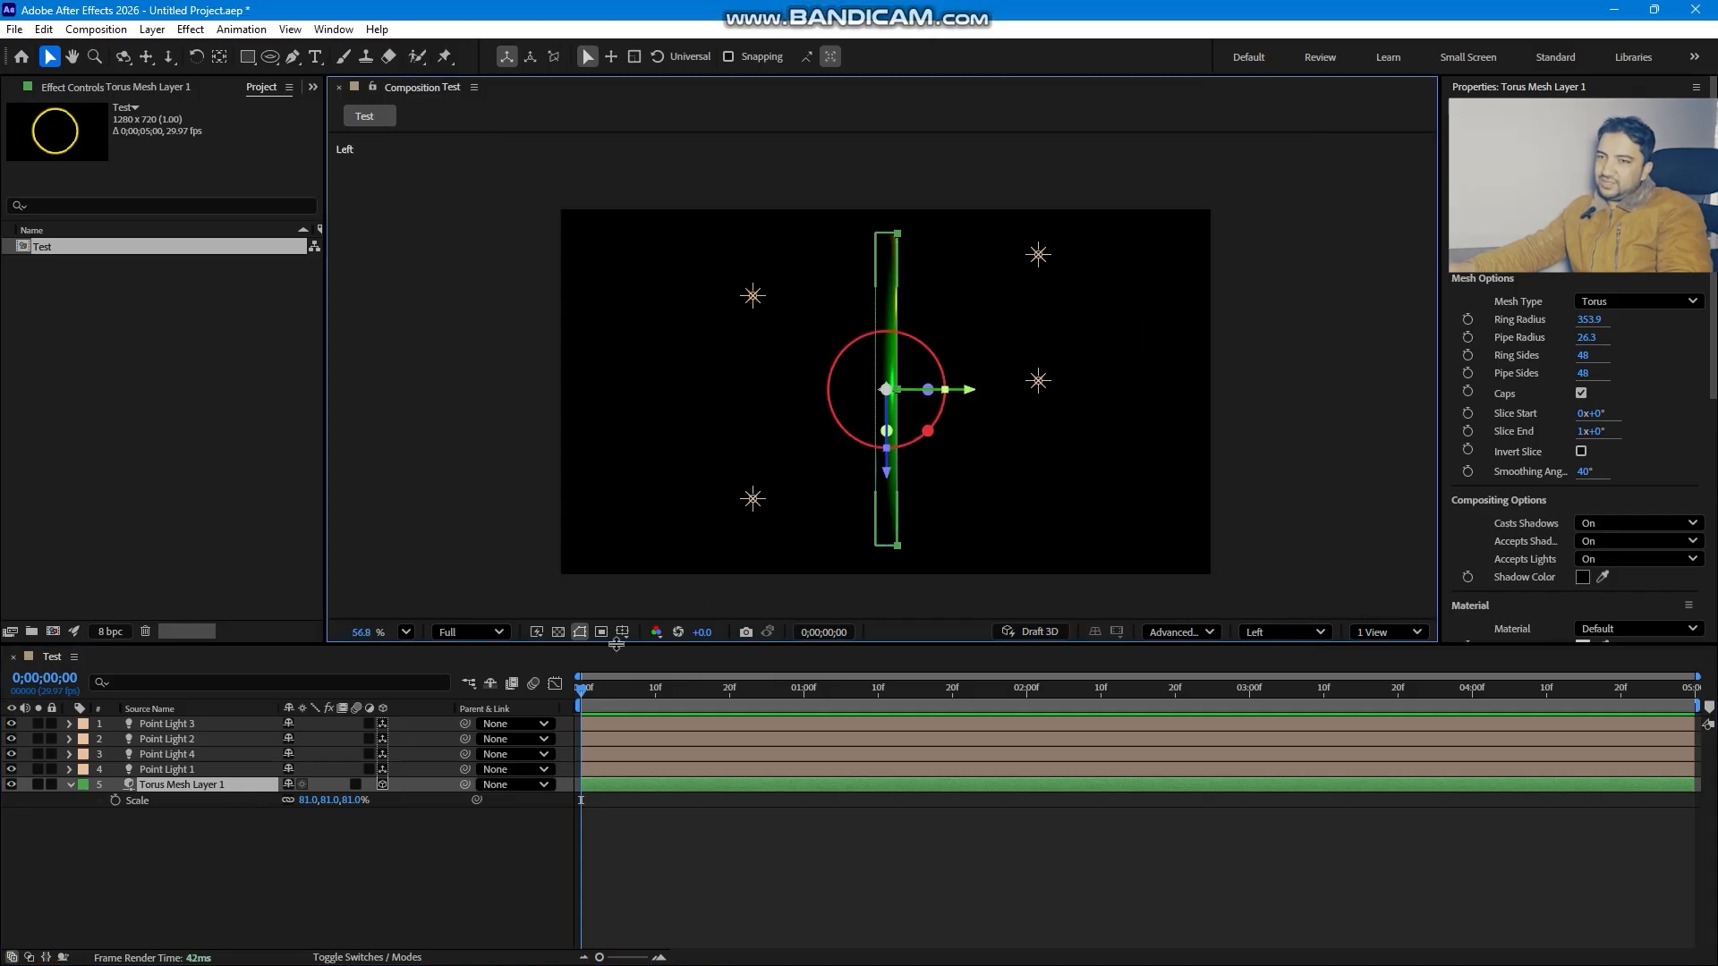
left_click(205, 725)
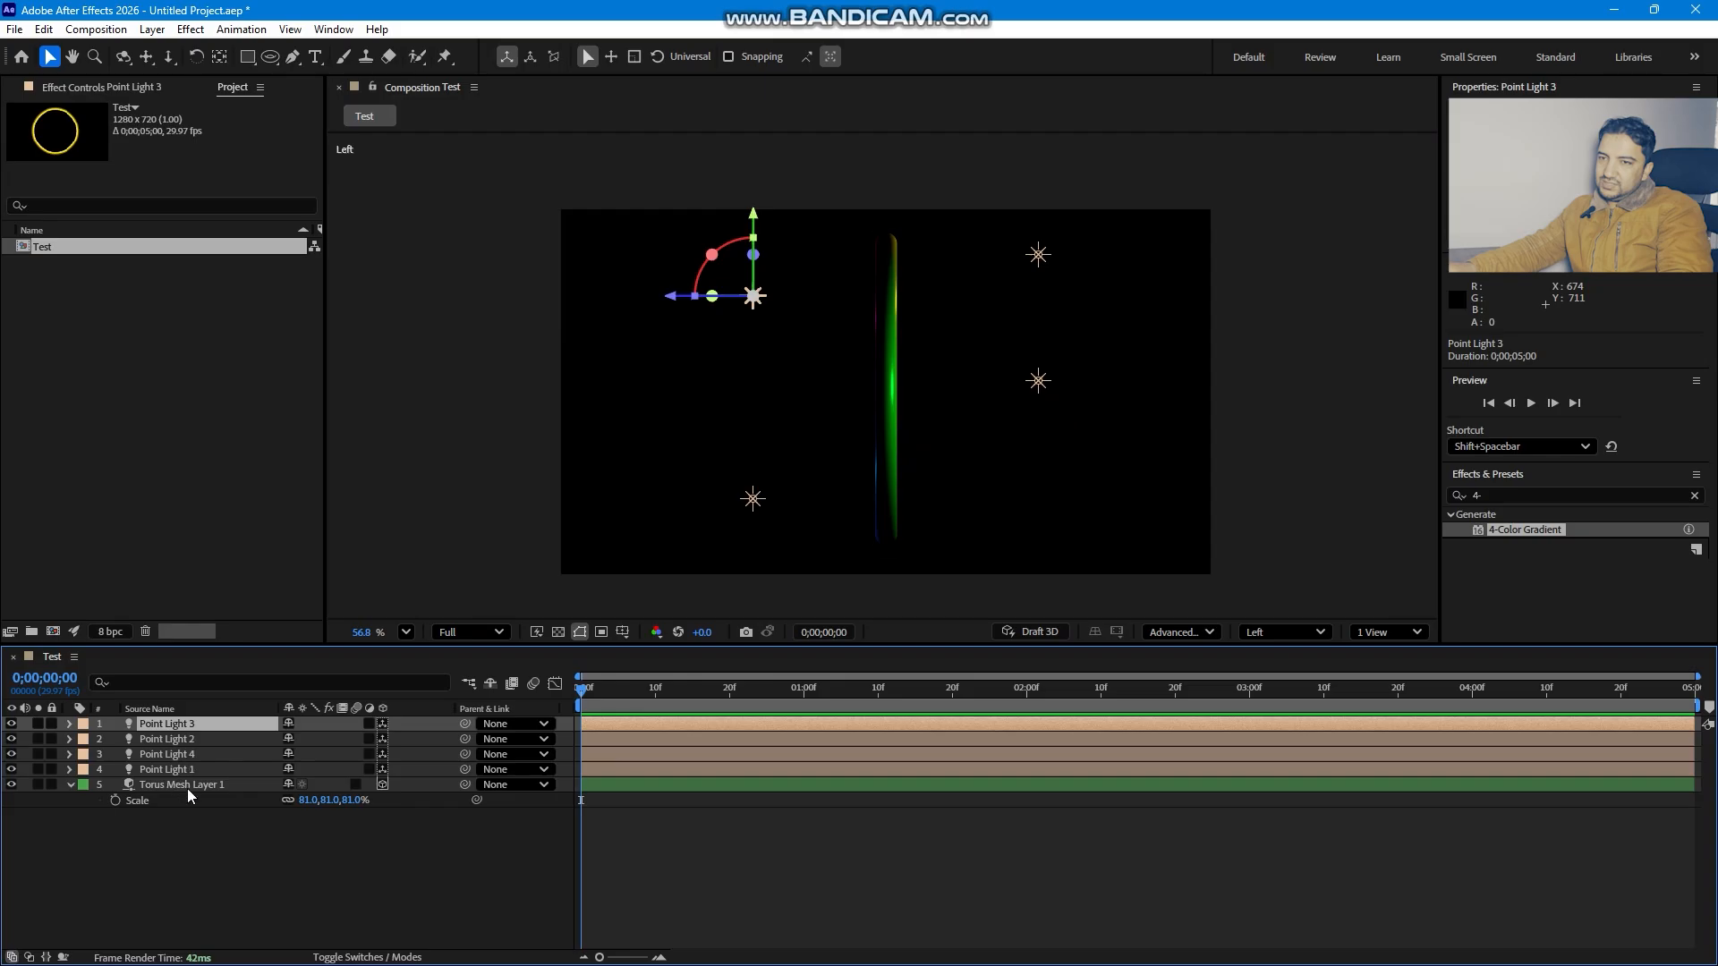
left_click(195, 785)
key("ctrl+d")
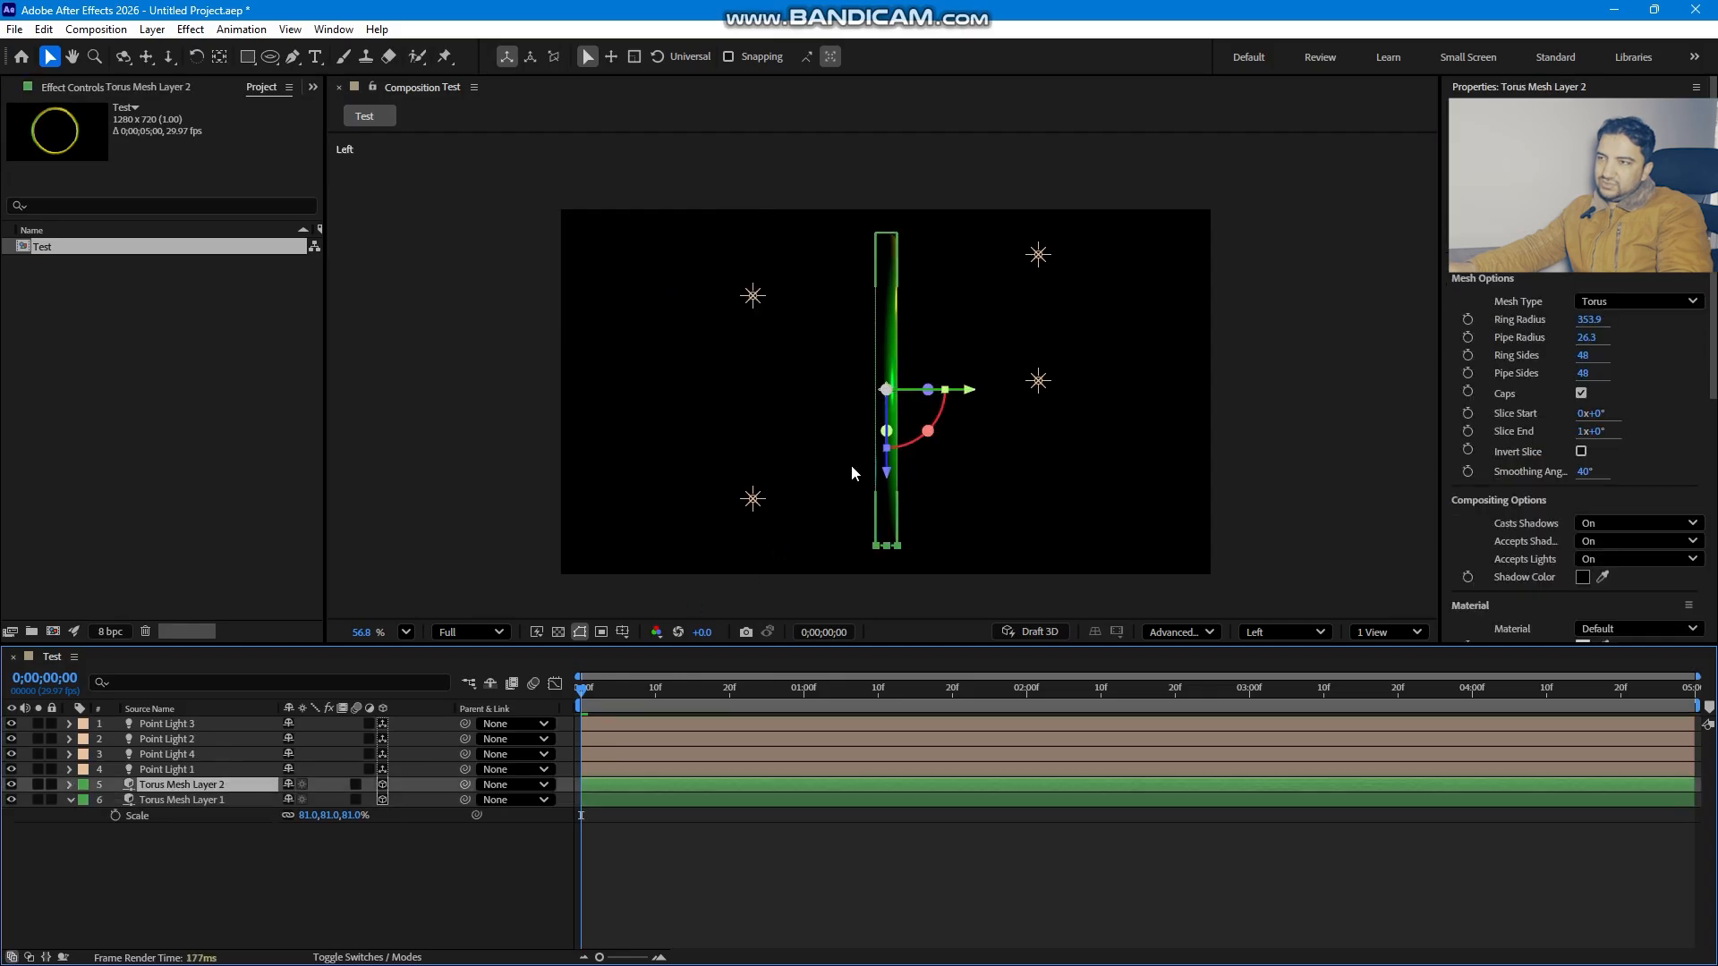
left_click_drag(955, 392, 626, 404)
key("ctrl+d")
key("ctrl+d")
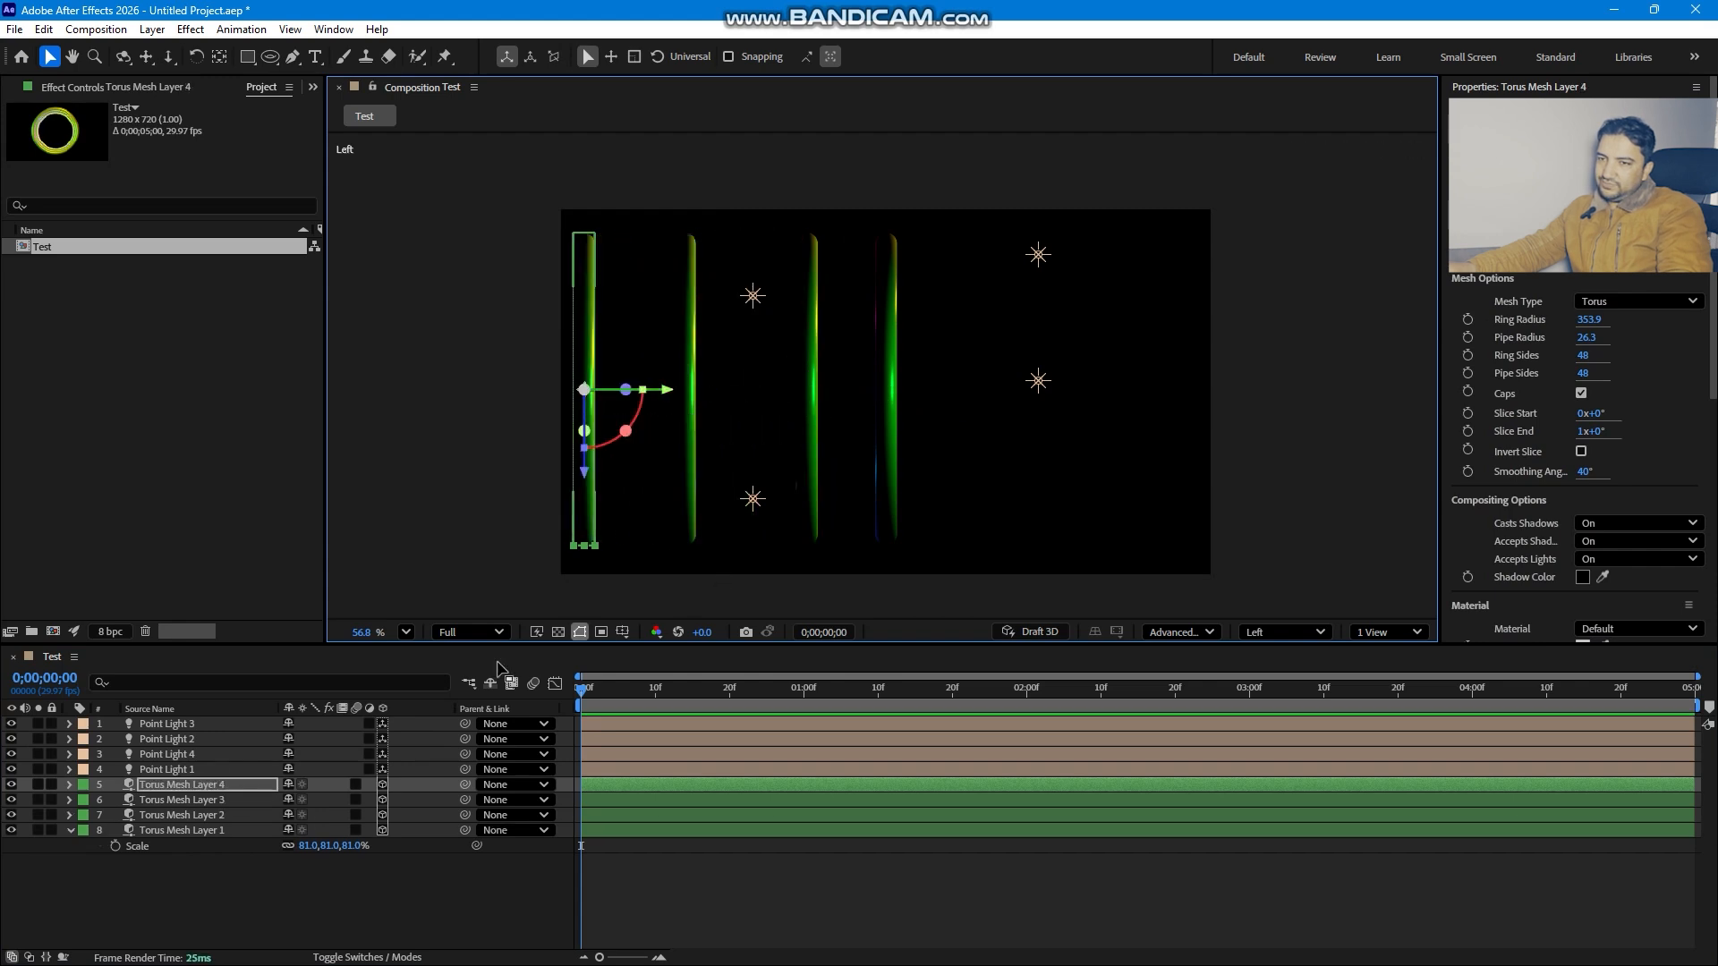
- Duplicate the original torus ring three more times, spacing the copies in the opposite depth direction
left_click(179, 829)
key("ctrl+d")
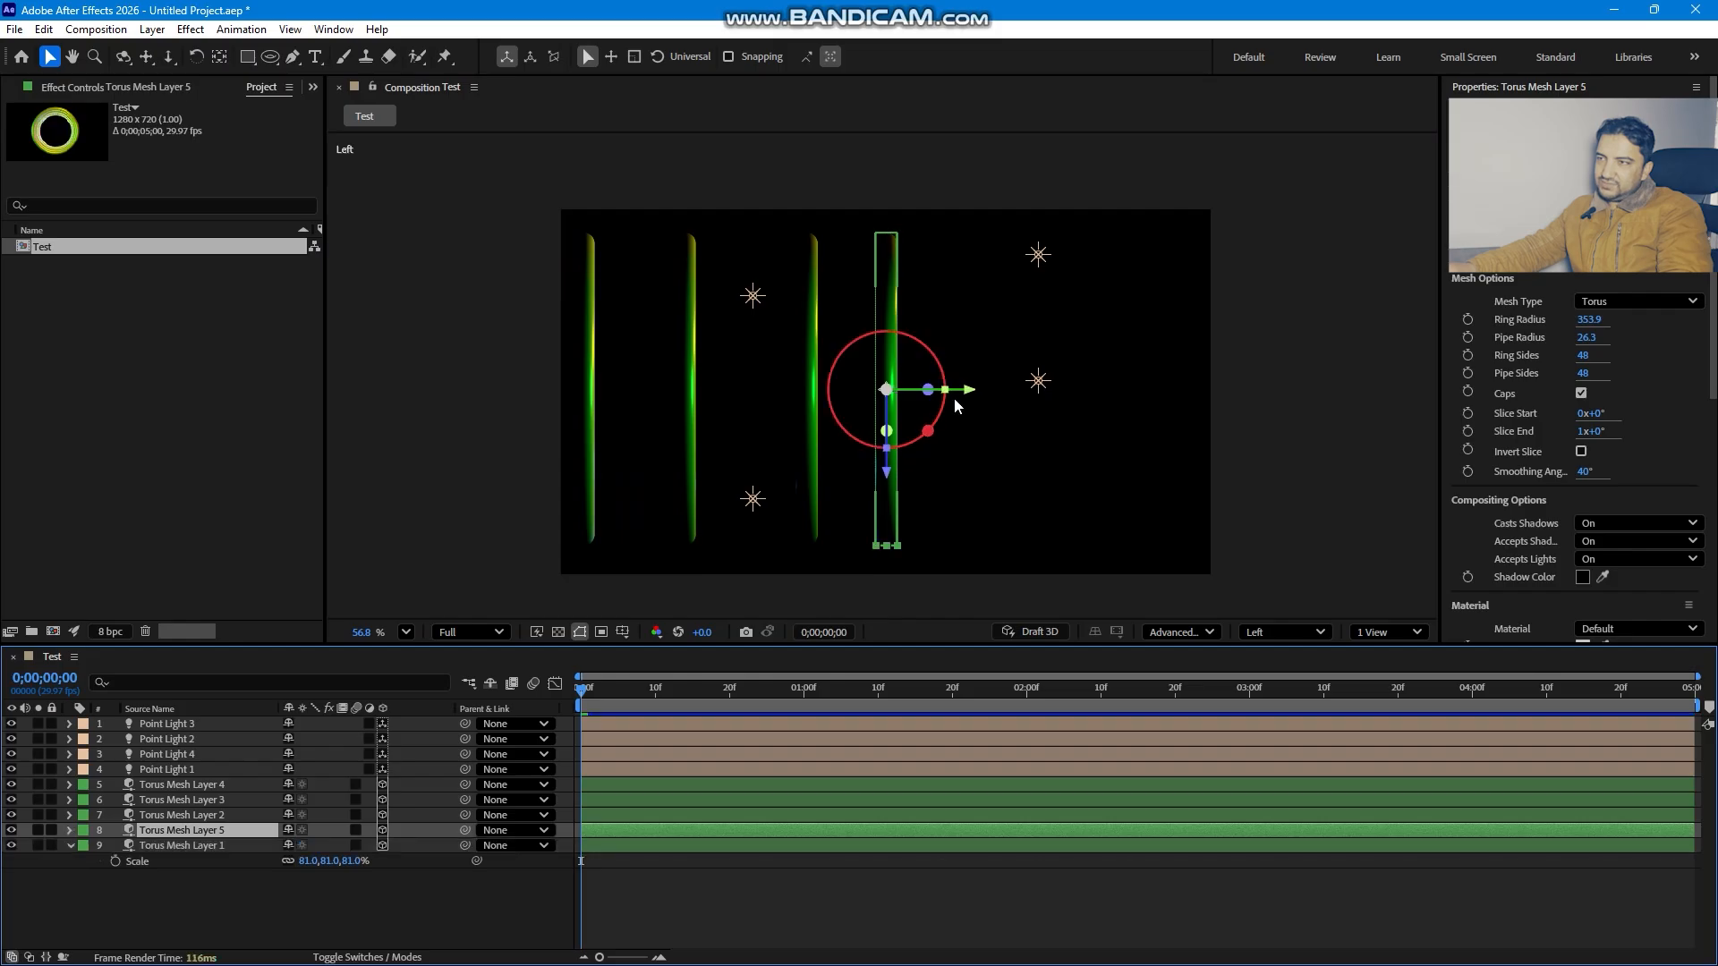
left_click_drag(978, 396, 1265, 396)
key("ctrl+d")
key("ctrl+d")
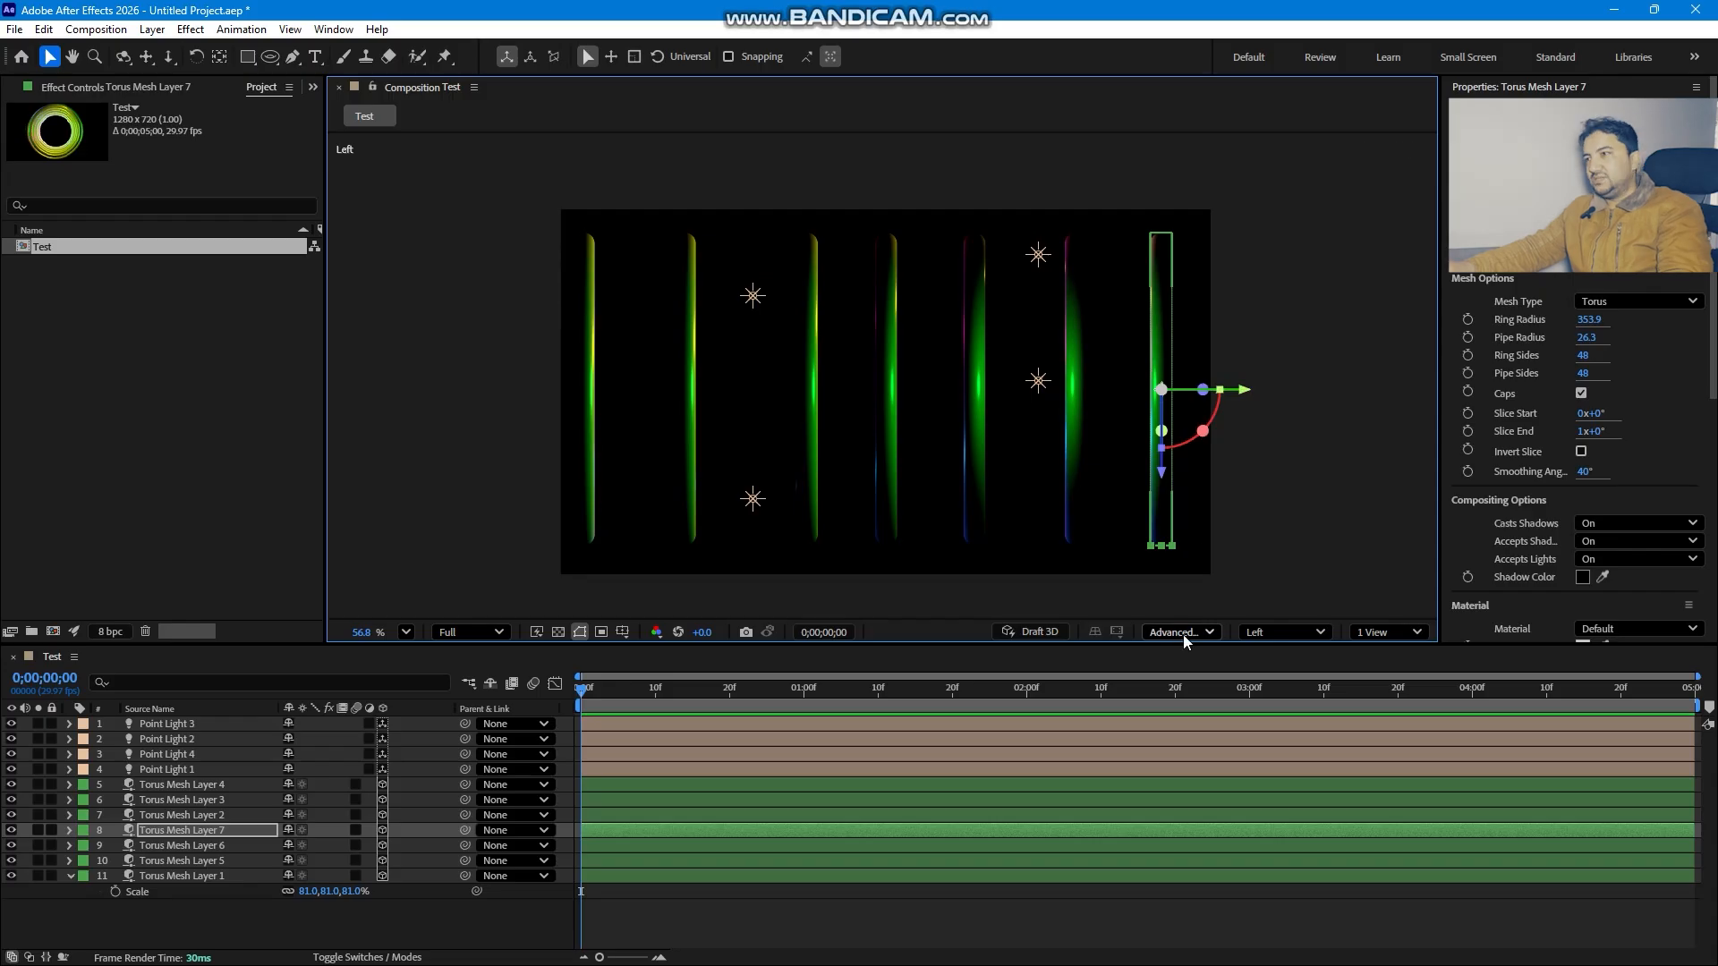
- Return to the active camera view and add a new Two-Node Camera with the 20mm preset
left_click(1270, 631)
left_click(1289, 295)
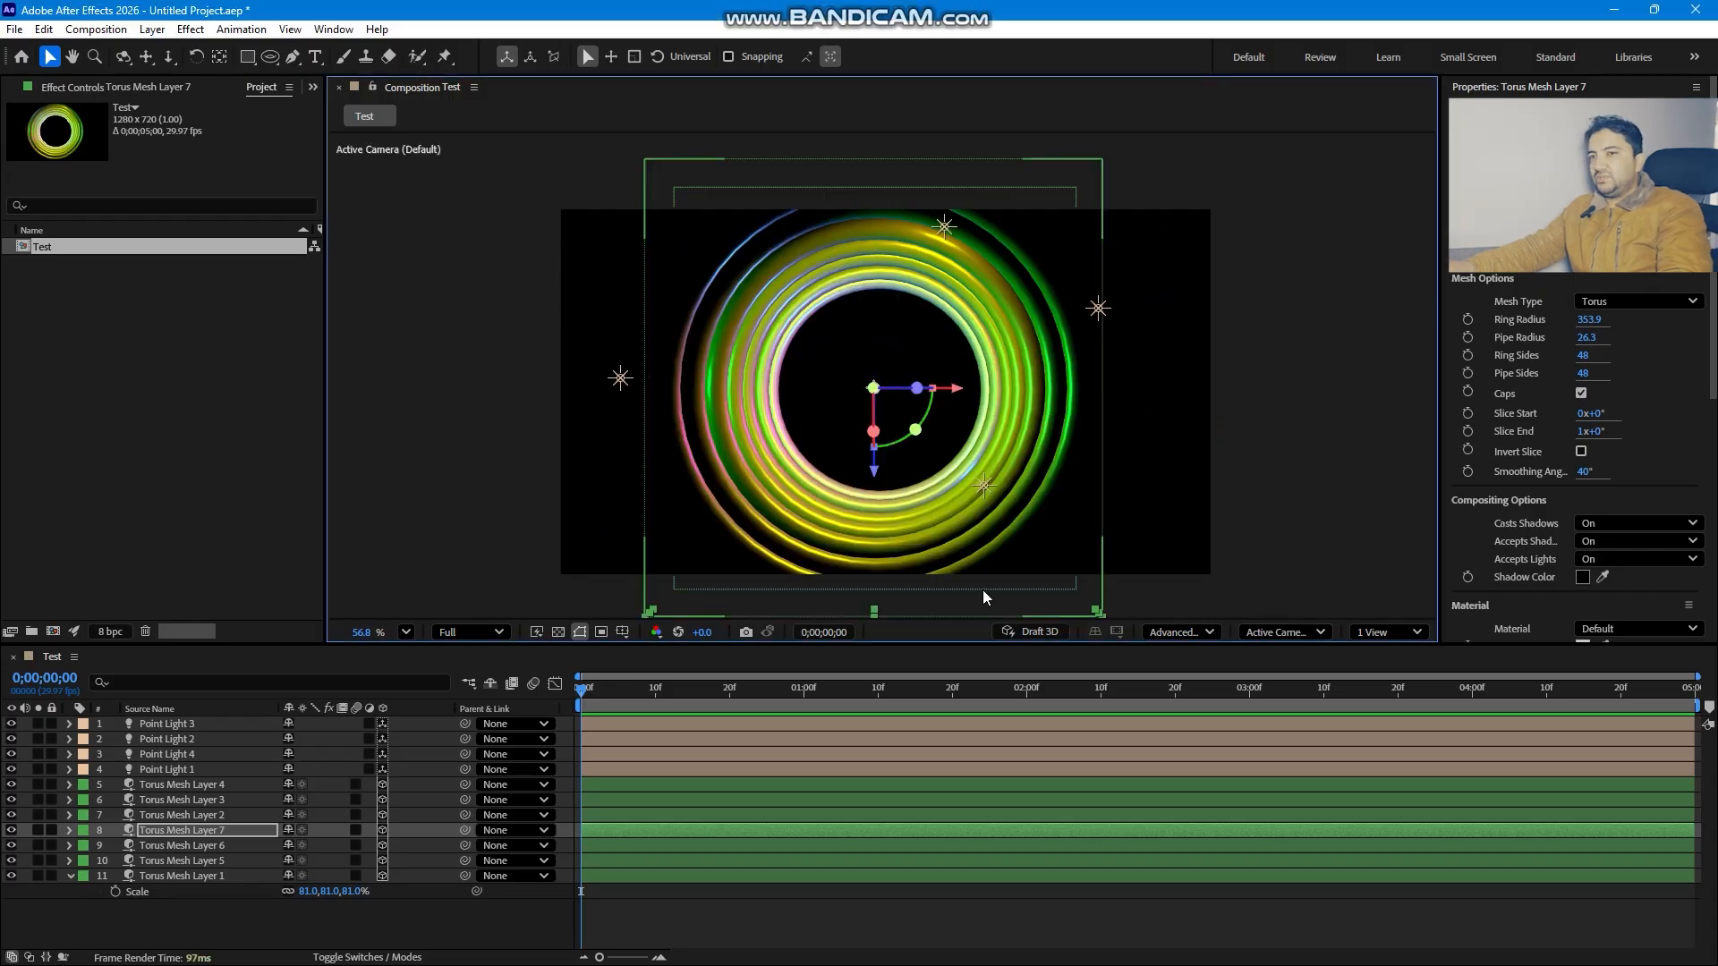
left_click(429, 940)
right_click(452, 695)
mouse_move(532, 713)
left_click(730, 460)
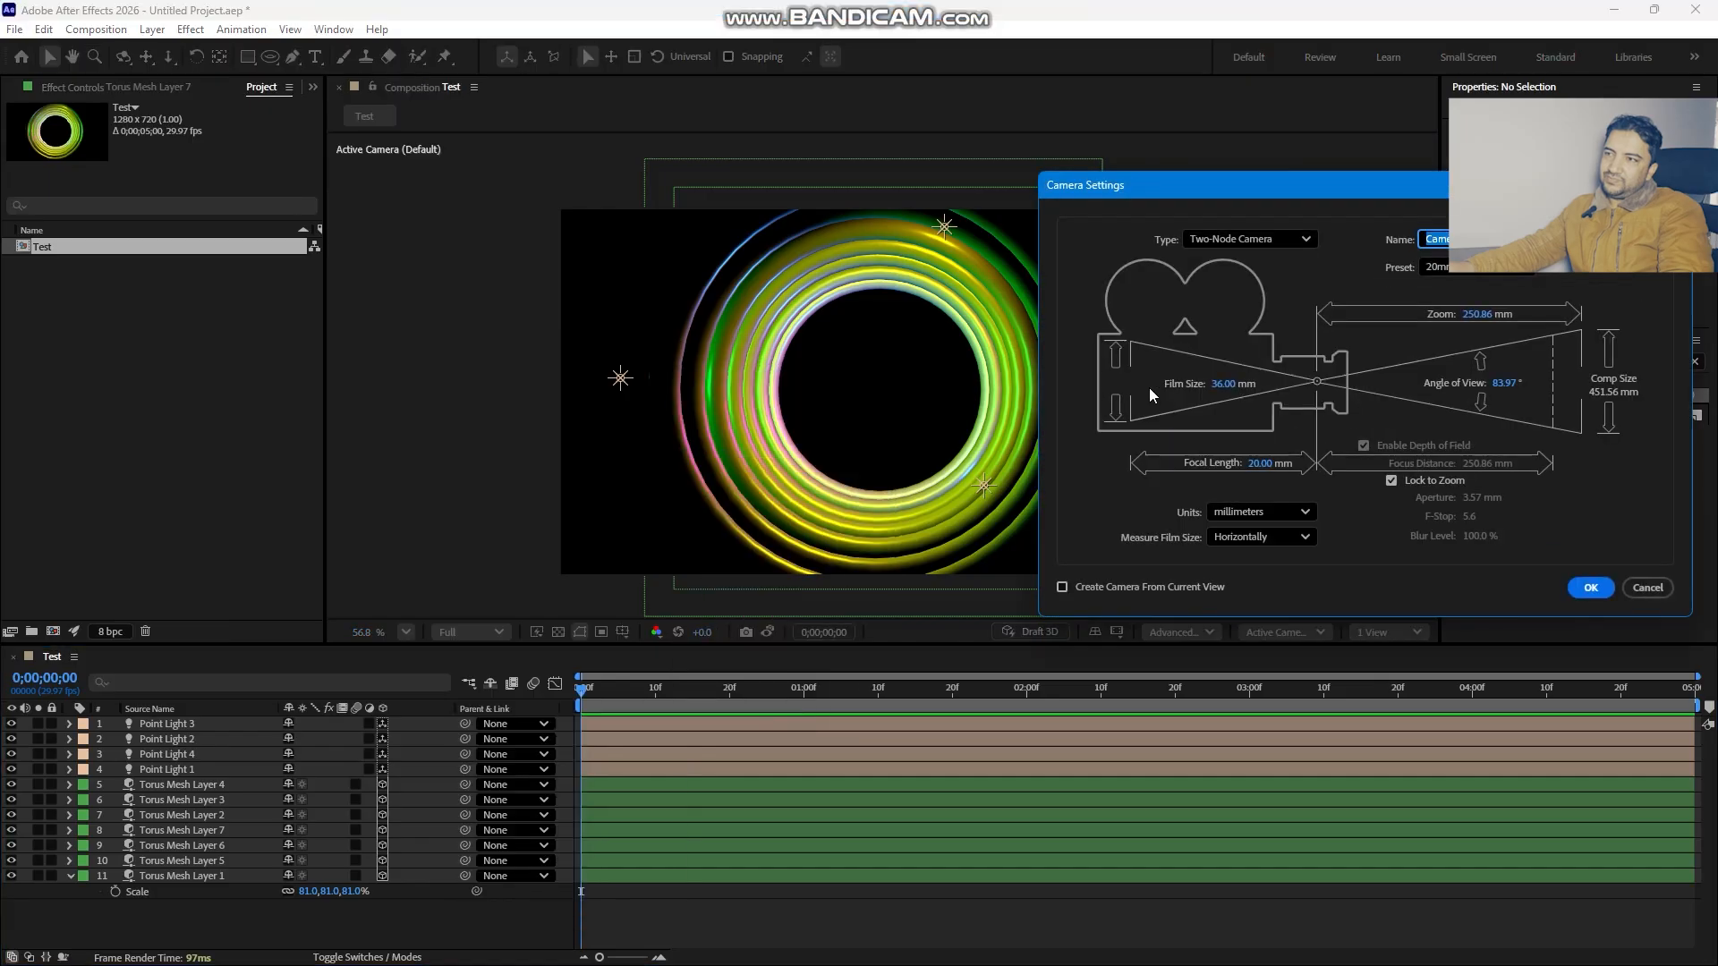
key("Tab")
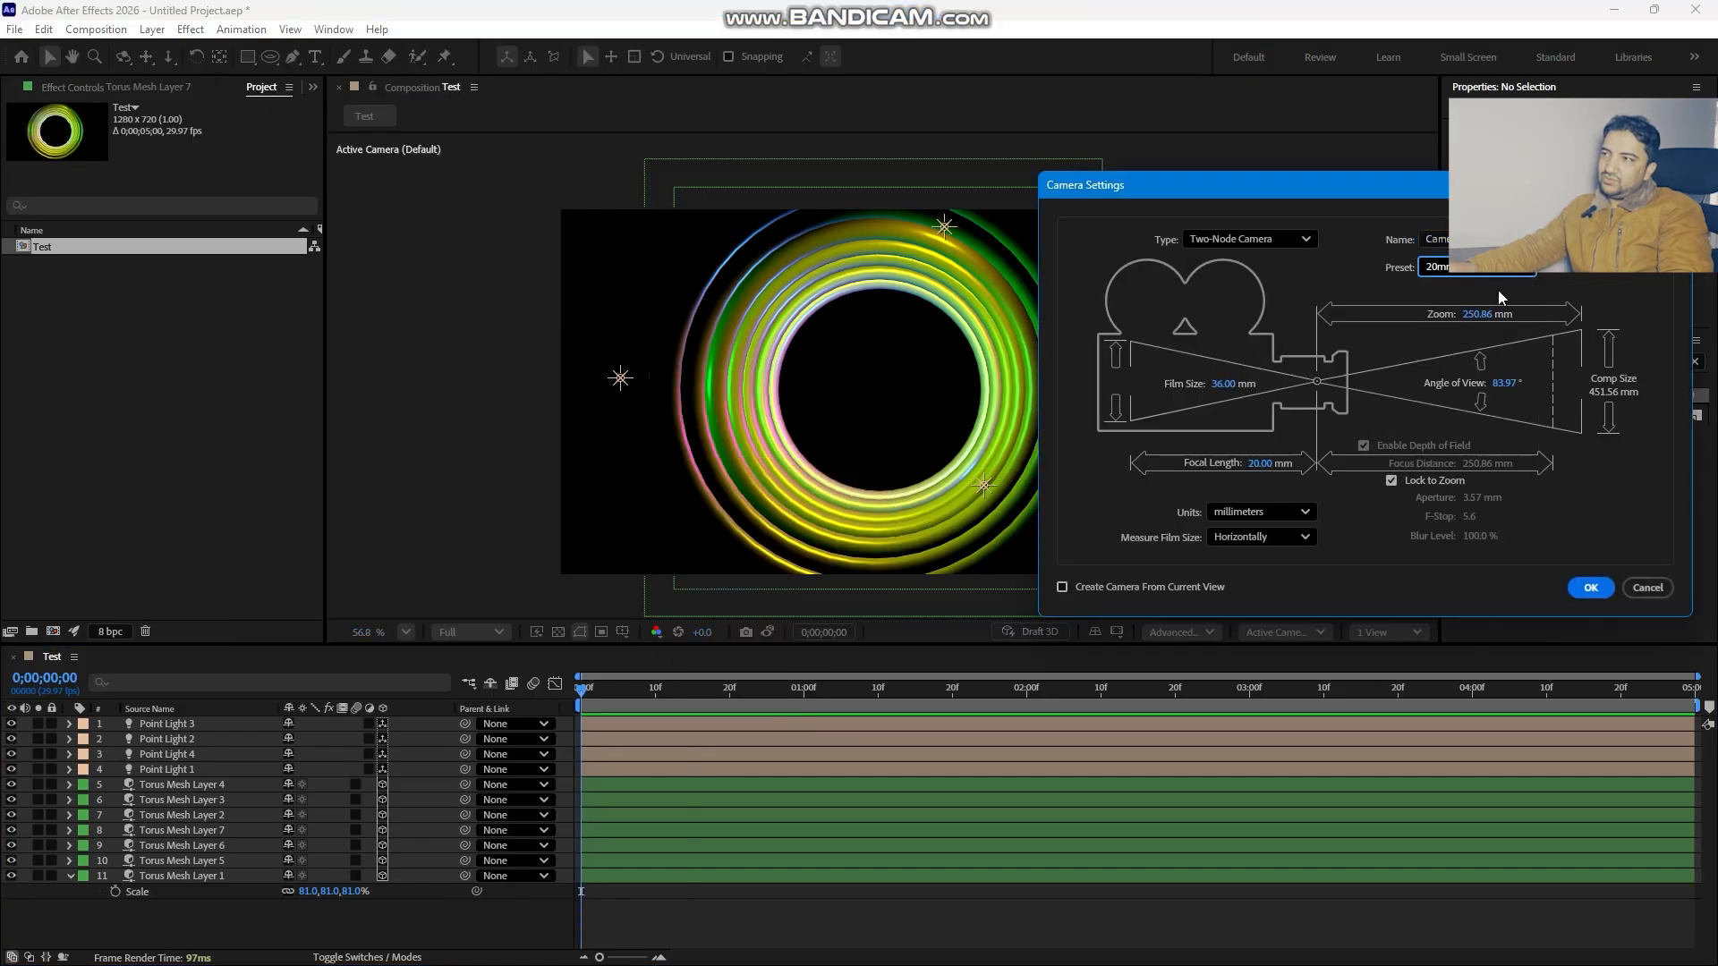
left_click(1590, 587)
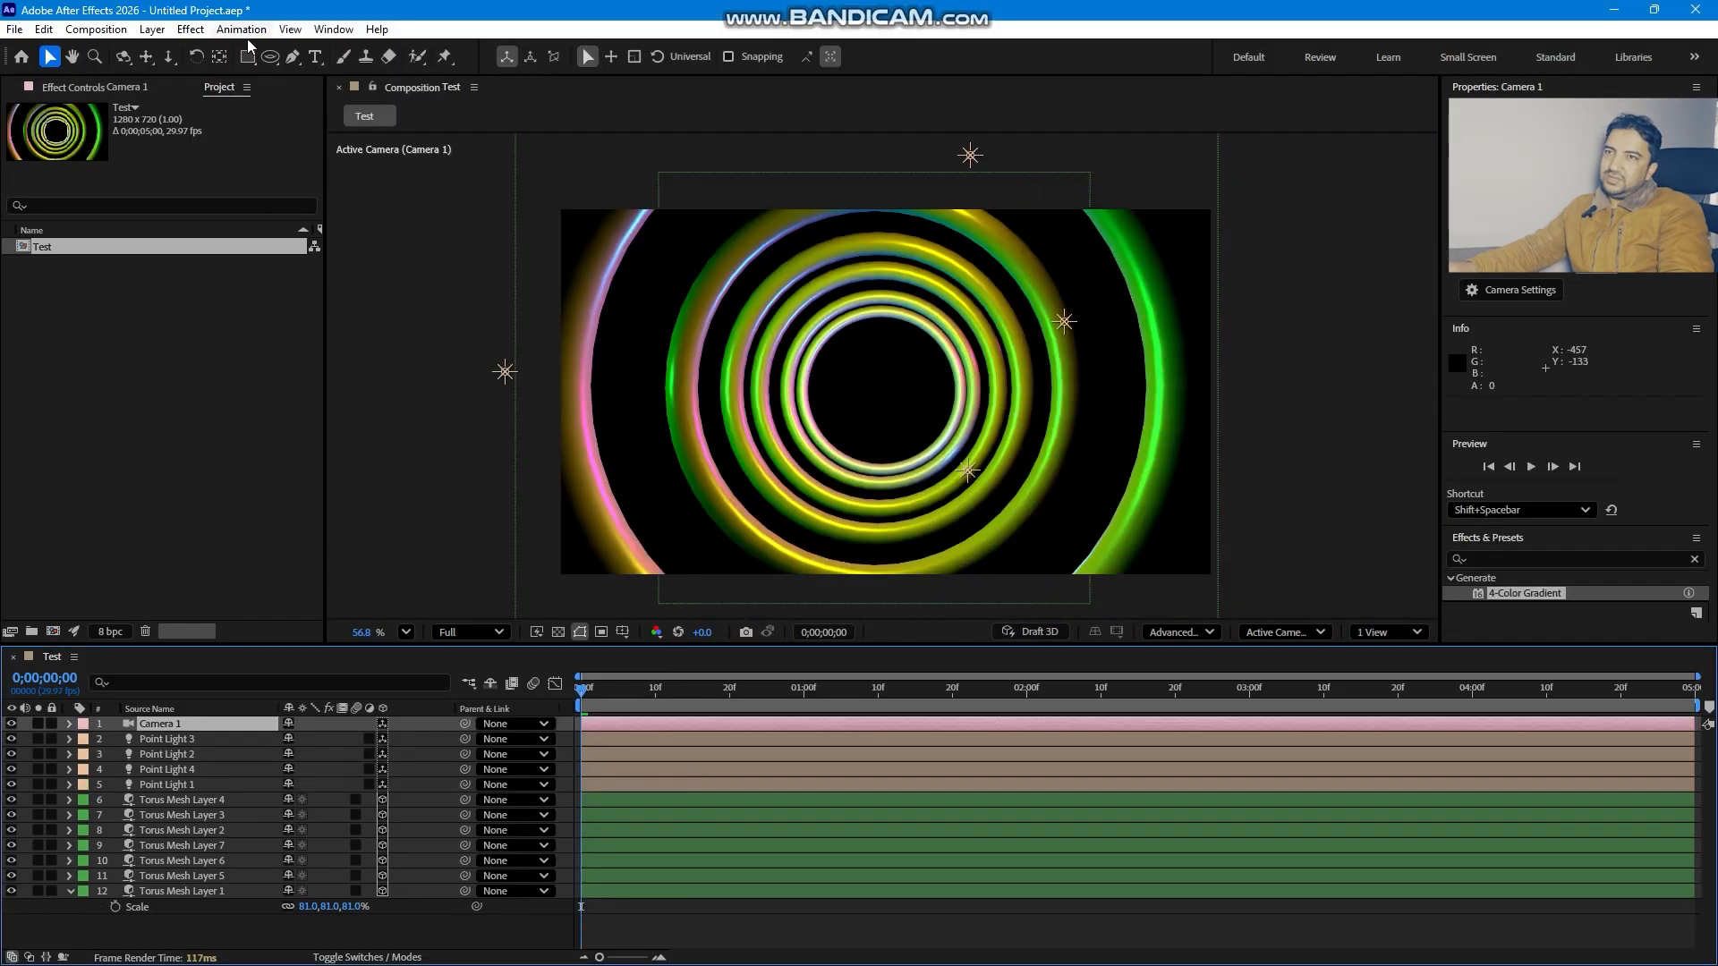
- Dolly the new camera to bring the rings closer
left_click(170, 56)
left_click_drag(862, 391, 848, 490)
- Try changing the X Rotation of all seven torus rings, undoing each attempt
left_click(193, 800)
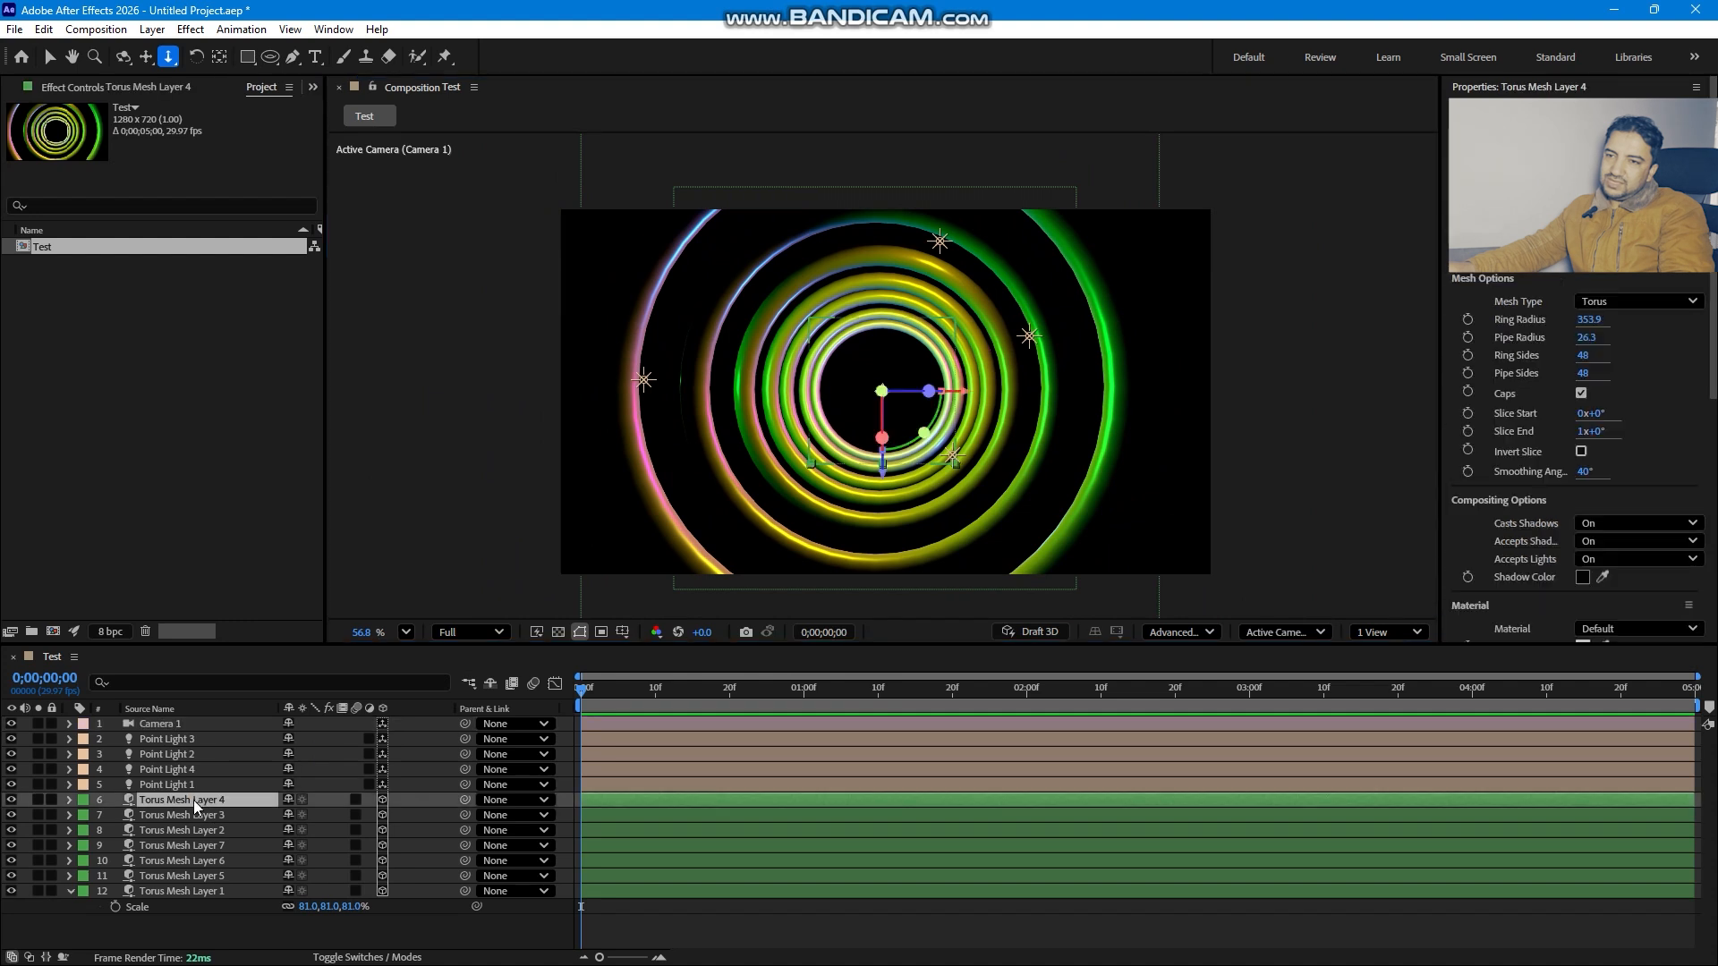
left_click(183, 889, "shift")
key("r")
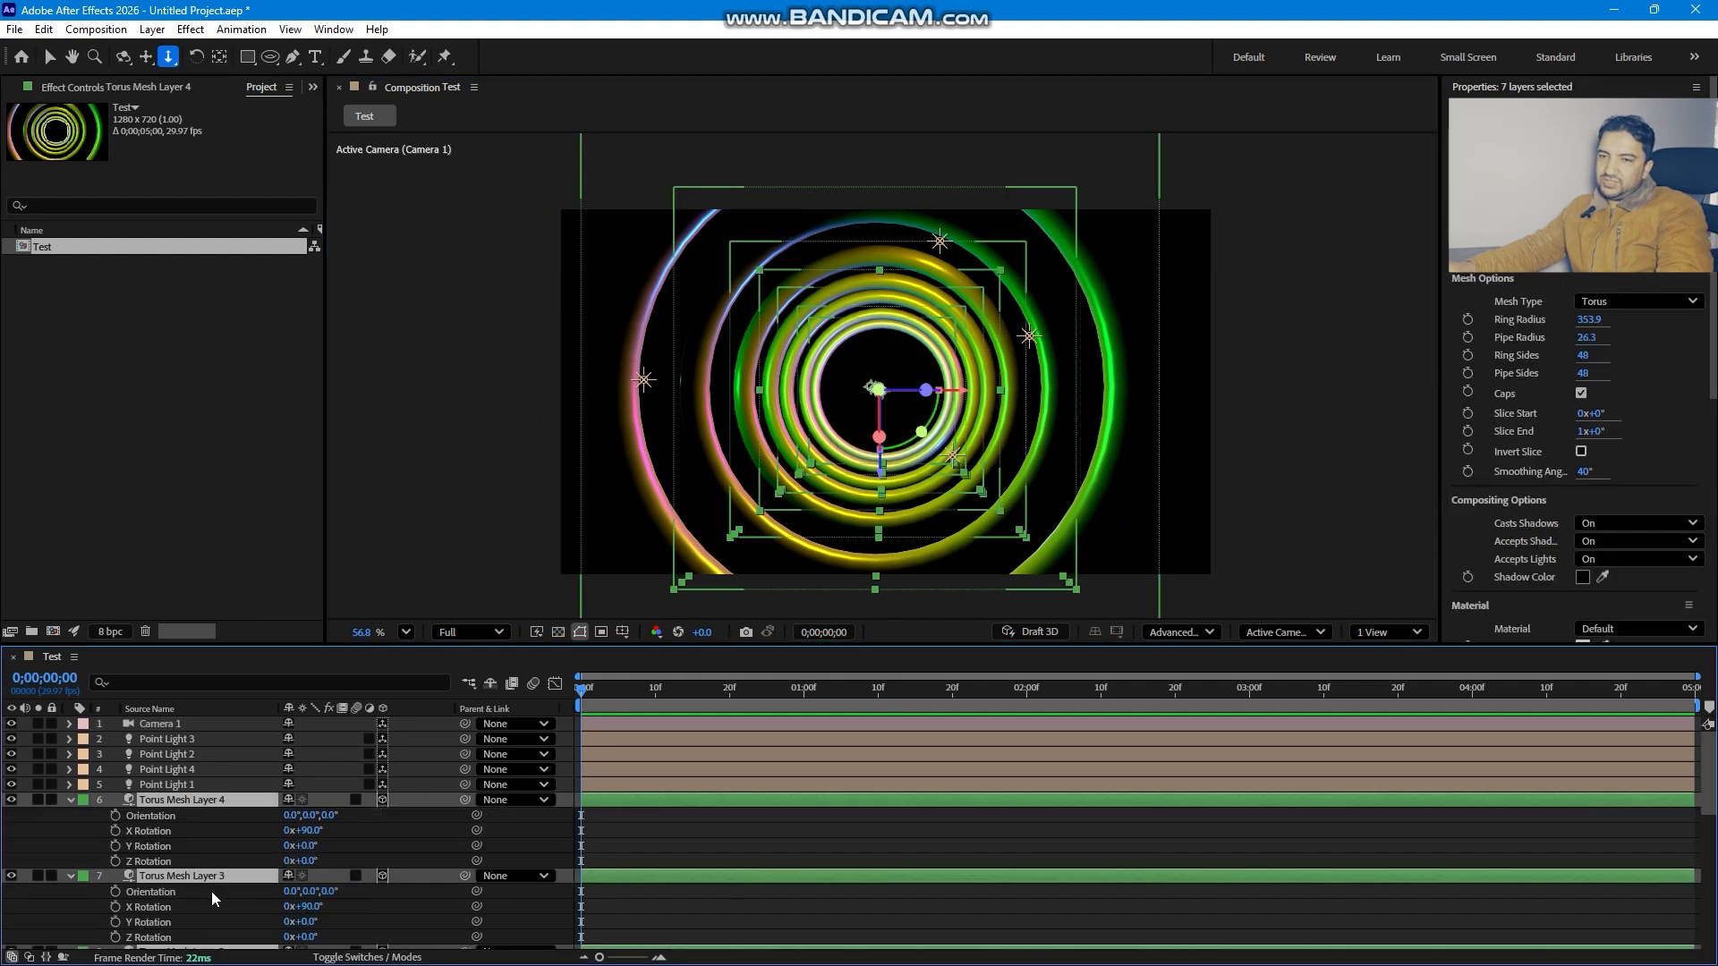
left_click_drag(304, 846, 384, 840)
key("ctrl+z")
key("ctrl+z")
key("ctrl+z")
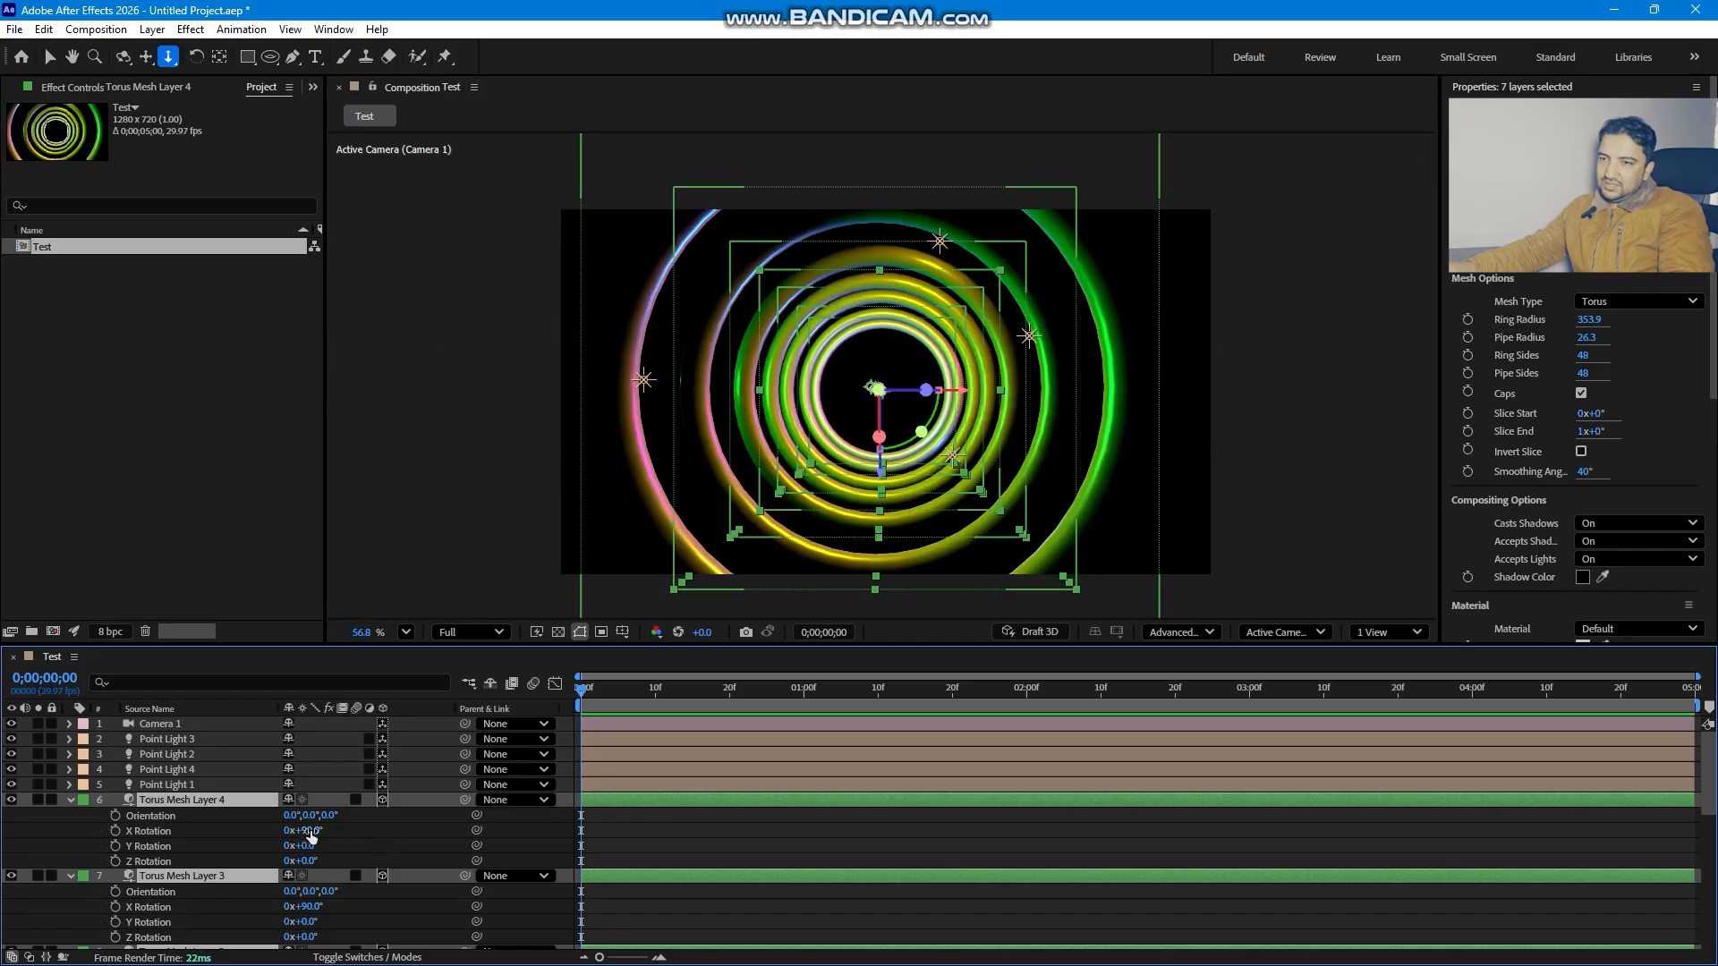
left_click_drag(309, 893, 363, 880)
key("ctrl+z")
left_click(69, 801)
left_click(340, 912)
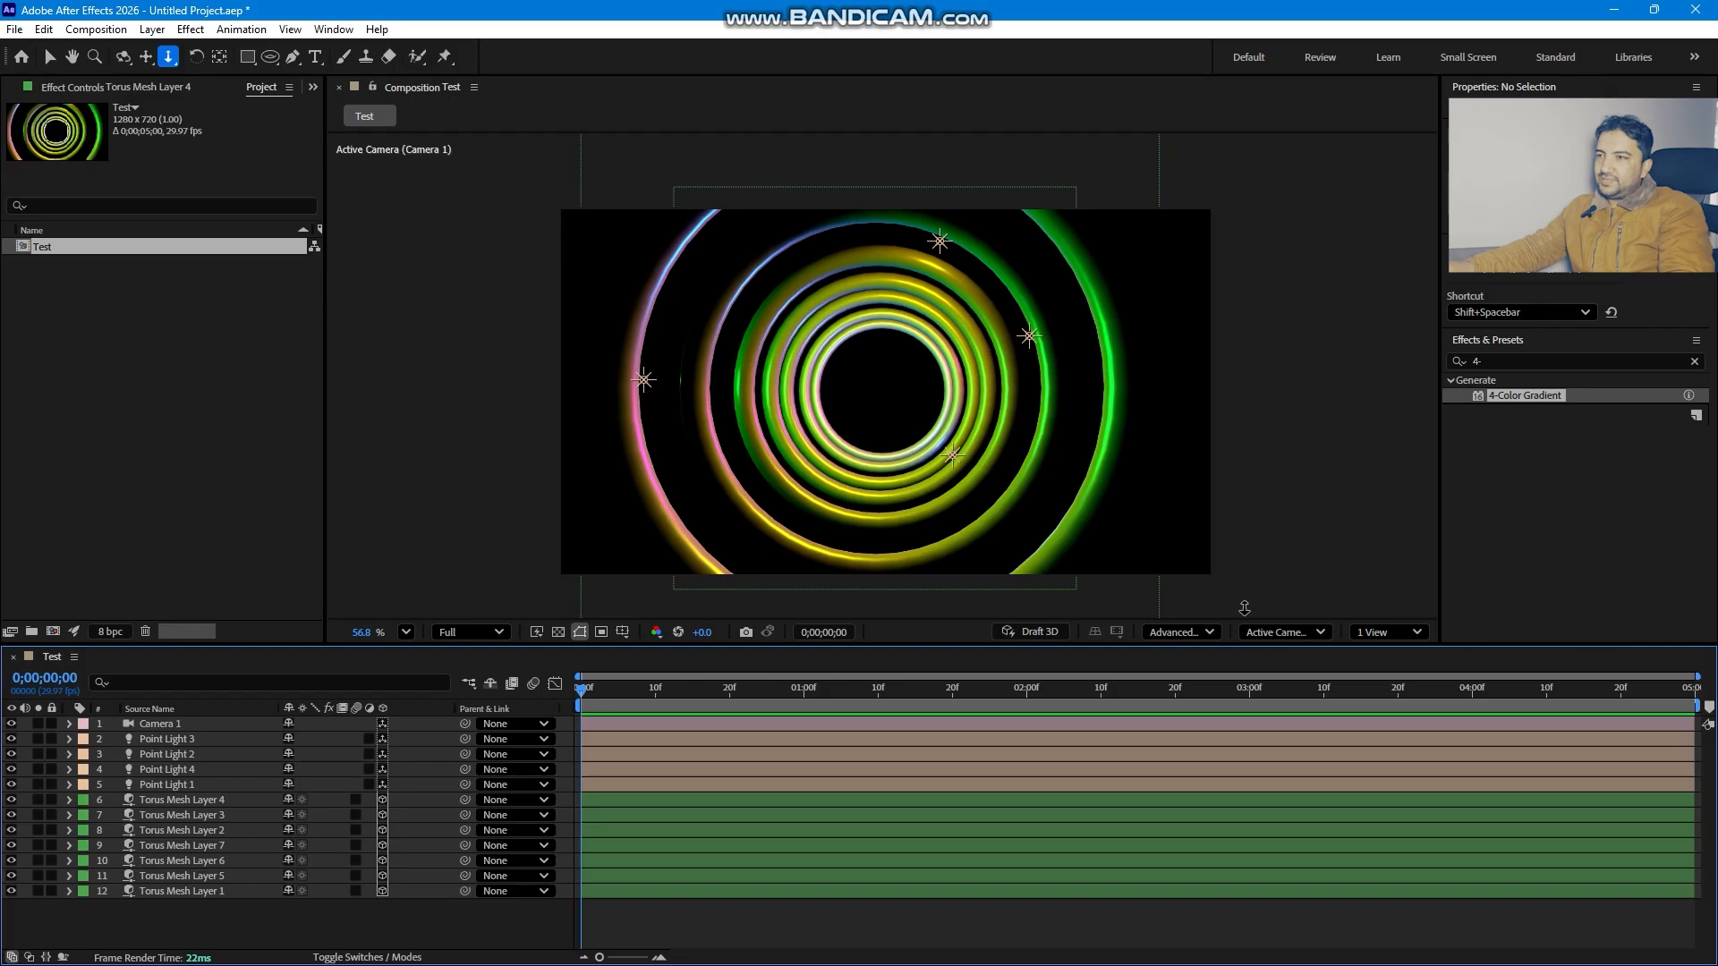
- Rotate the rightmost torus ring in the Left view with the Rotation tool
left_click(1315, 635)
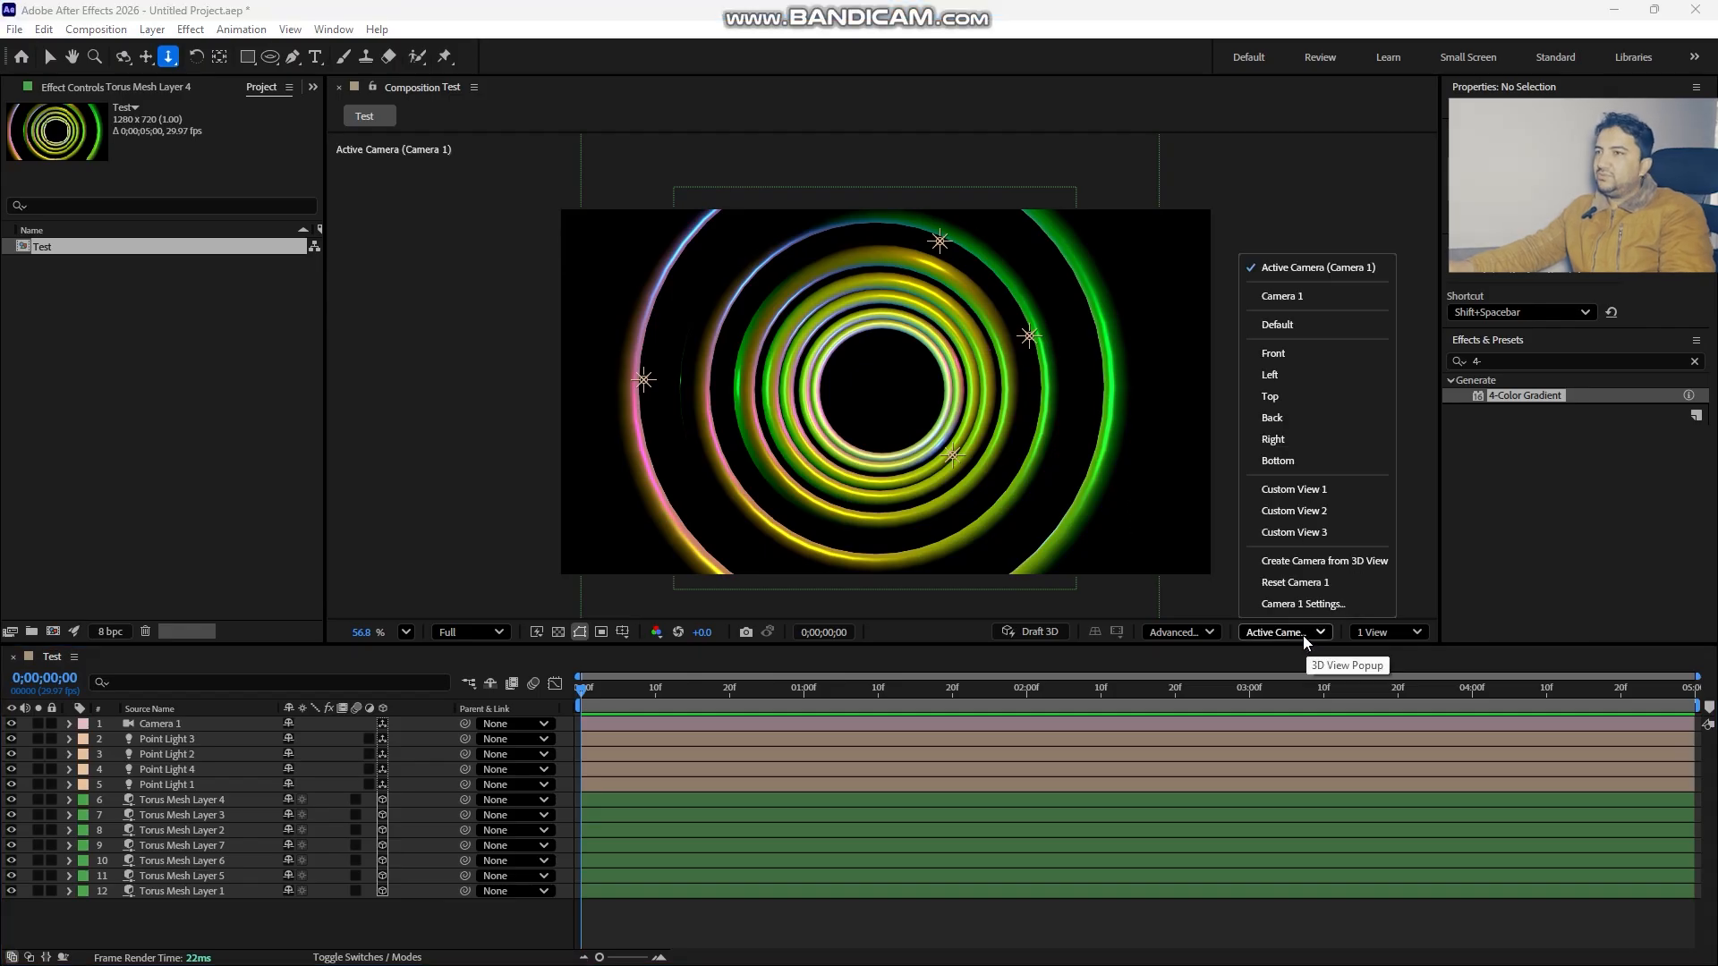
left_click(1299, 372)
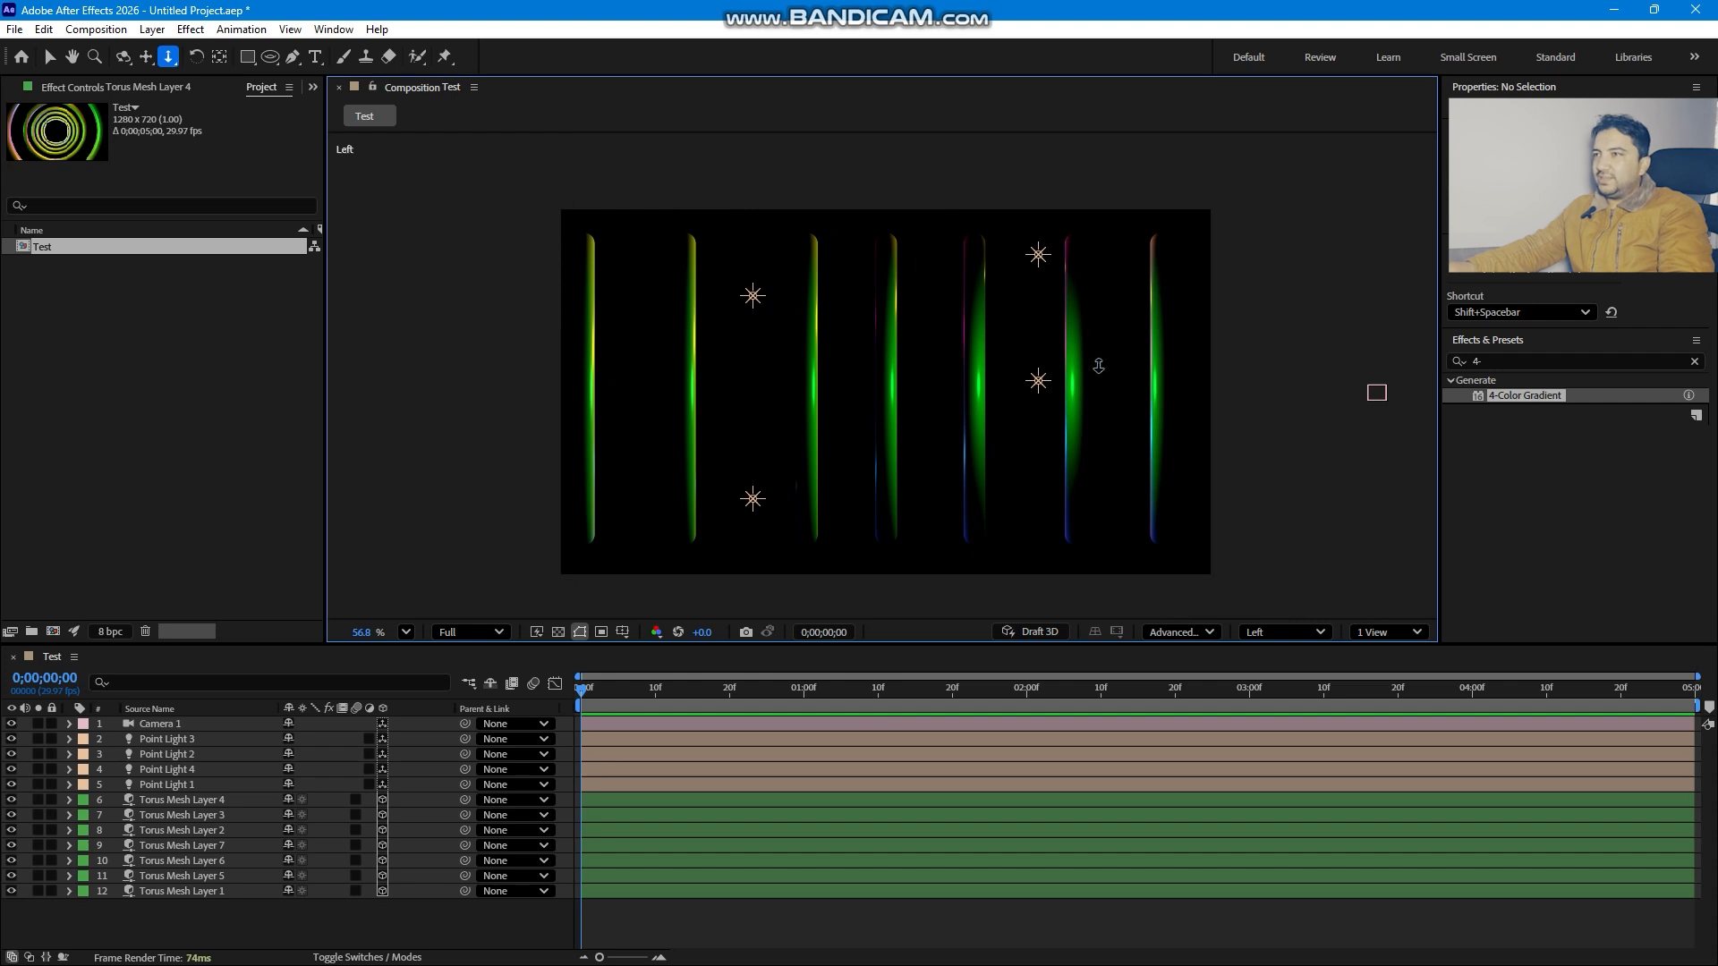
key("v")
left_click(1160, 356)
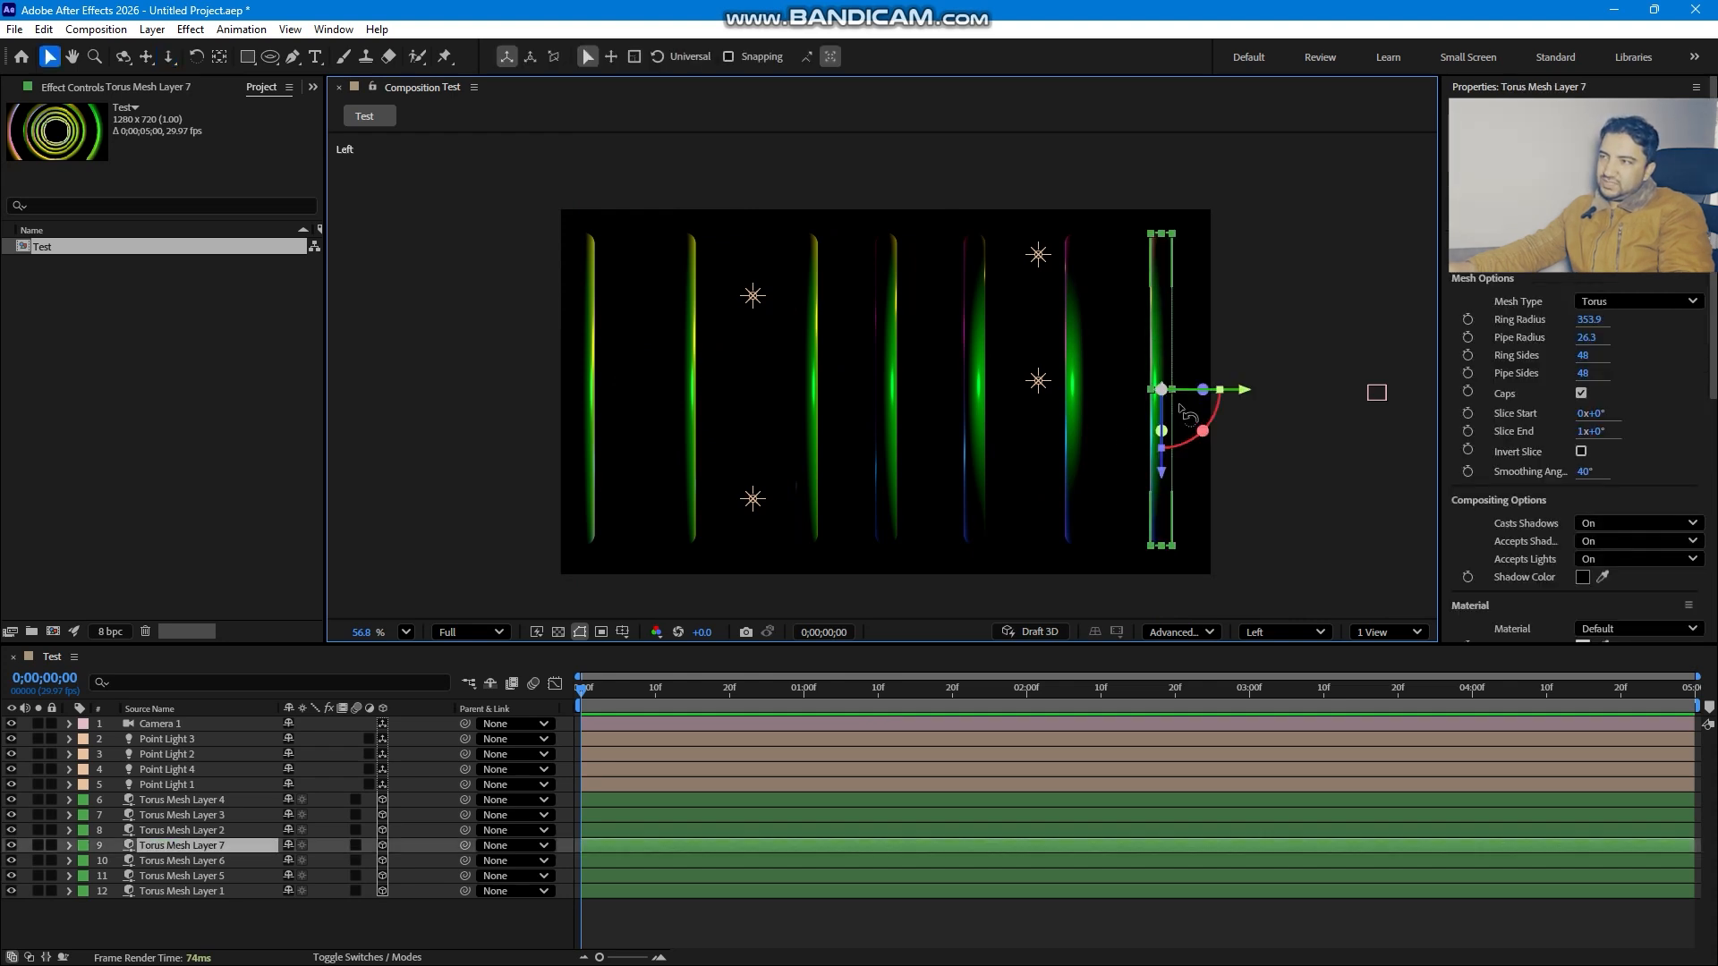
key("w")
left_click_drag(1208, 388, 1136, 349)
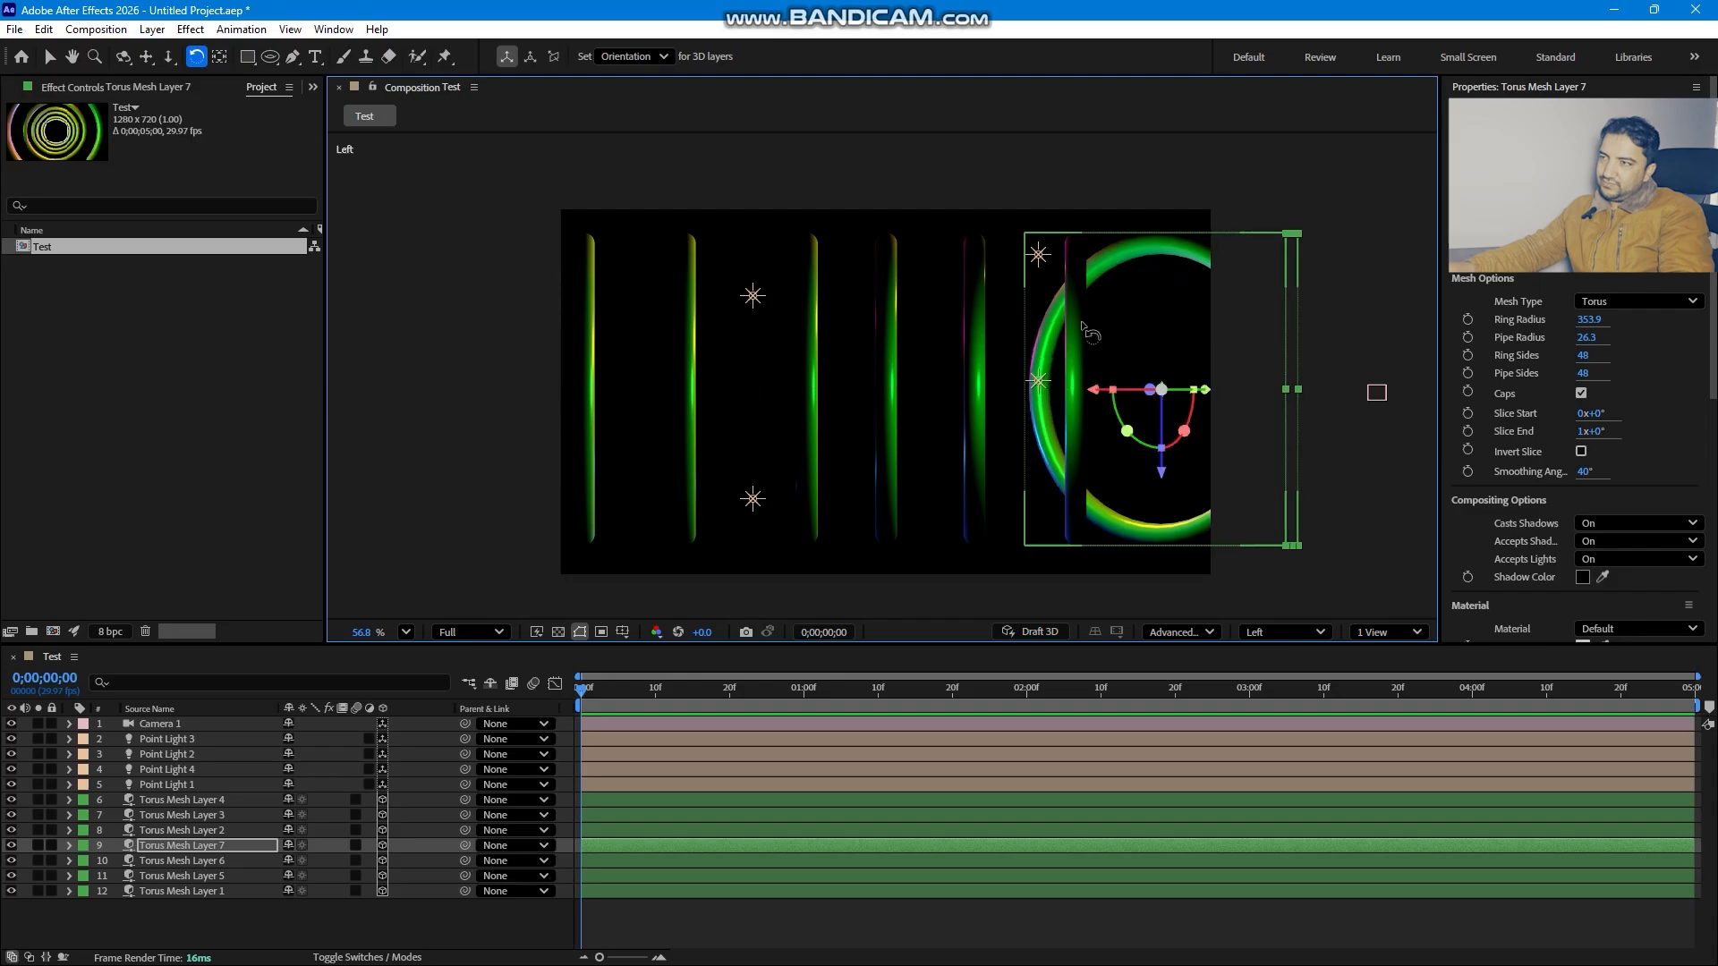
- Tilt the next two torus rings at different angles with the Rotation tool
left_click(208, 859)
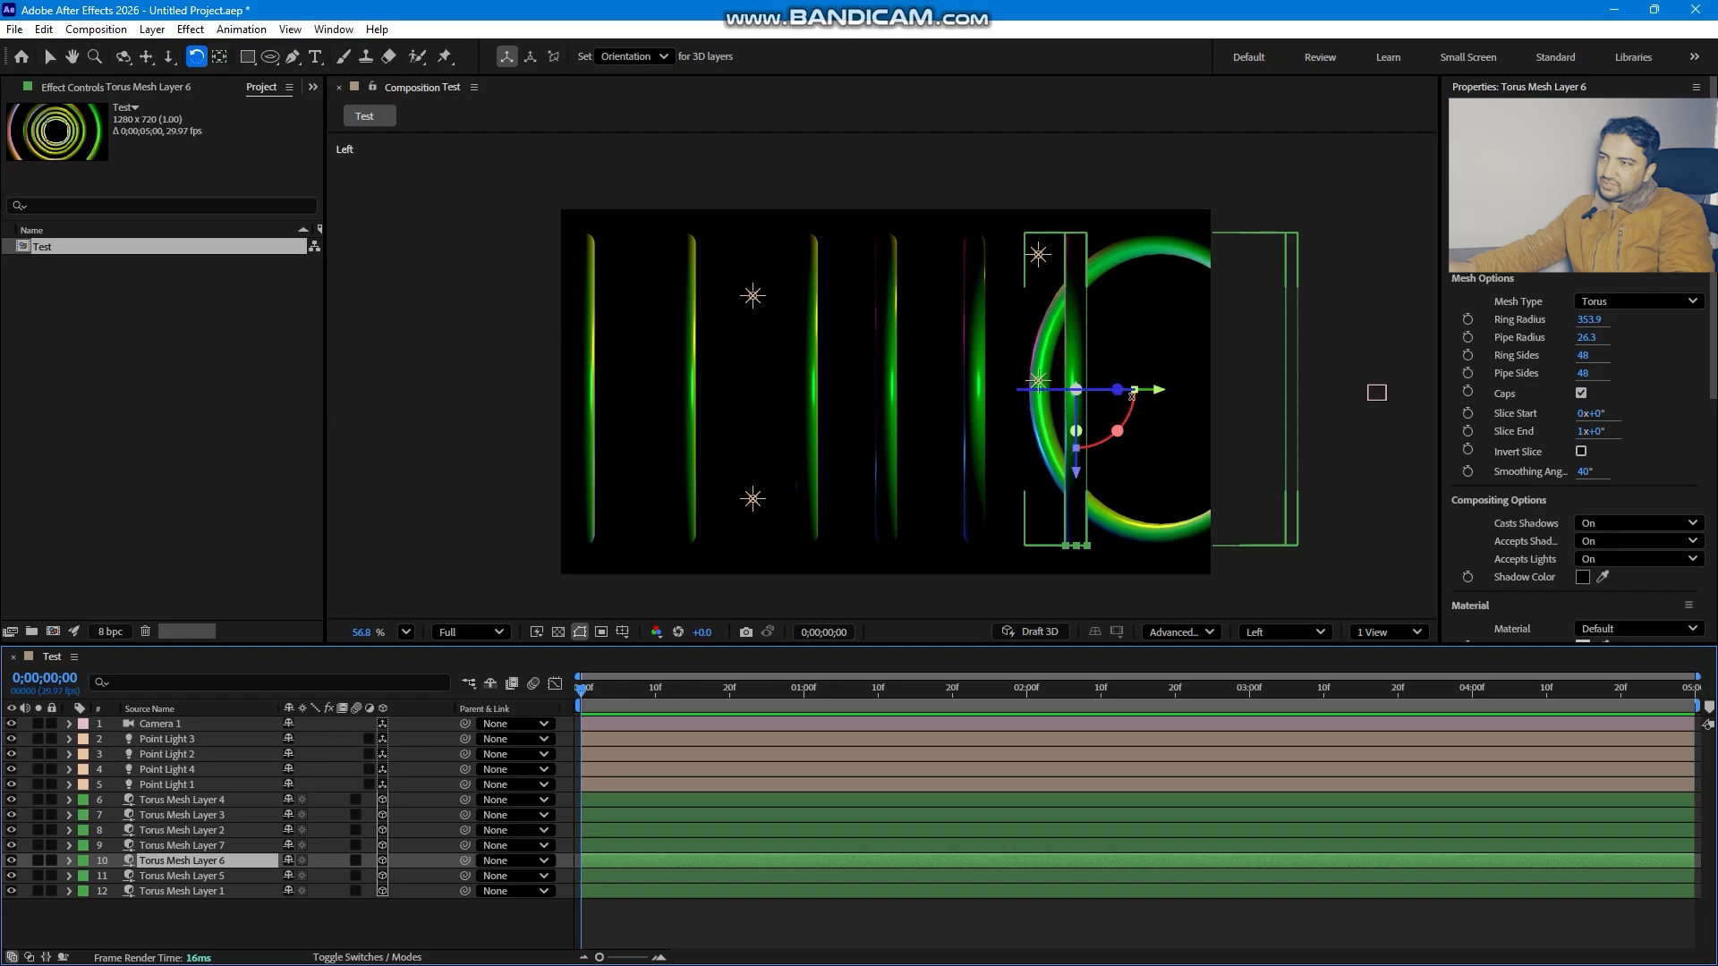
left_click_drag(1129, 401, 1104, 549)
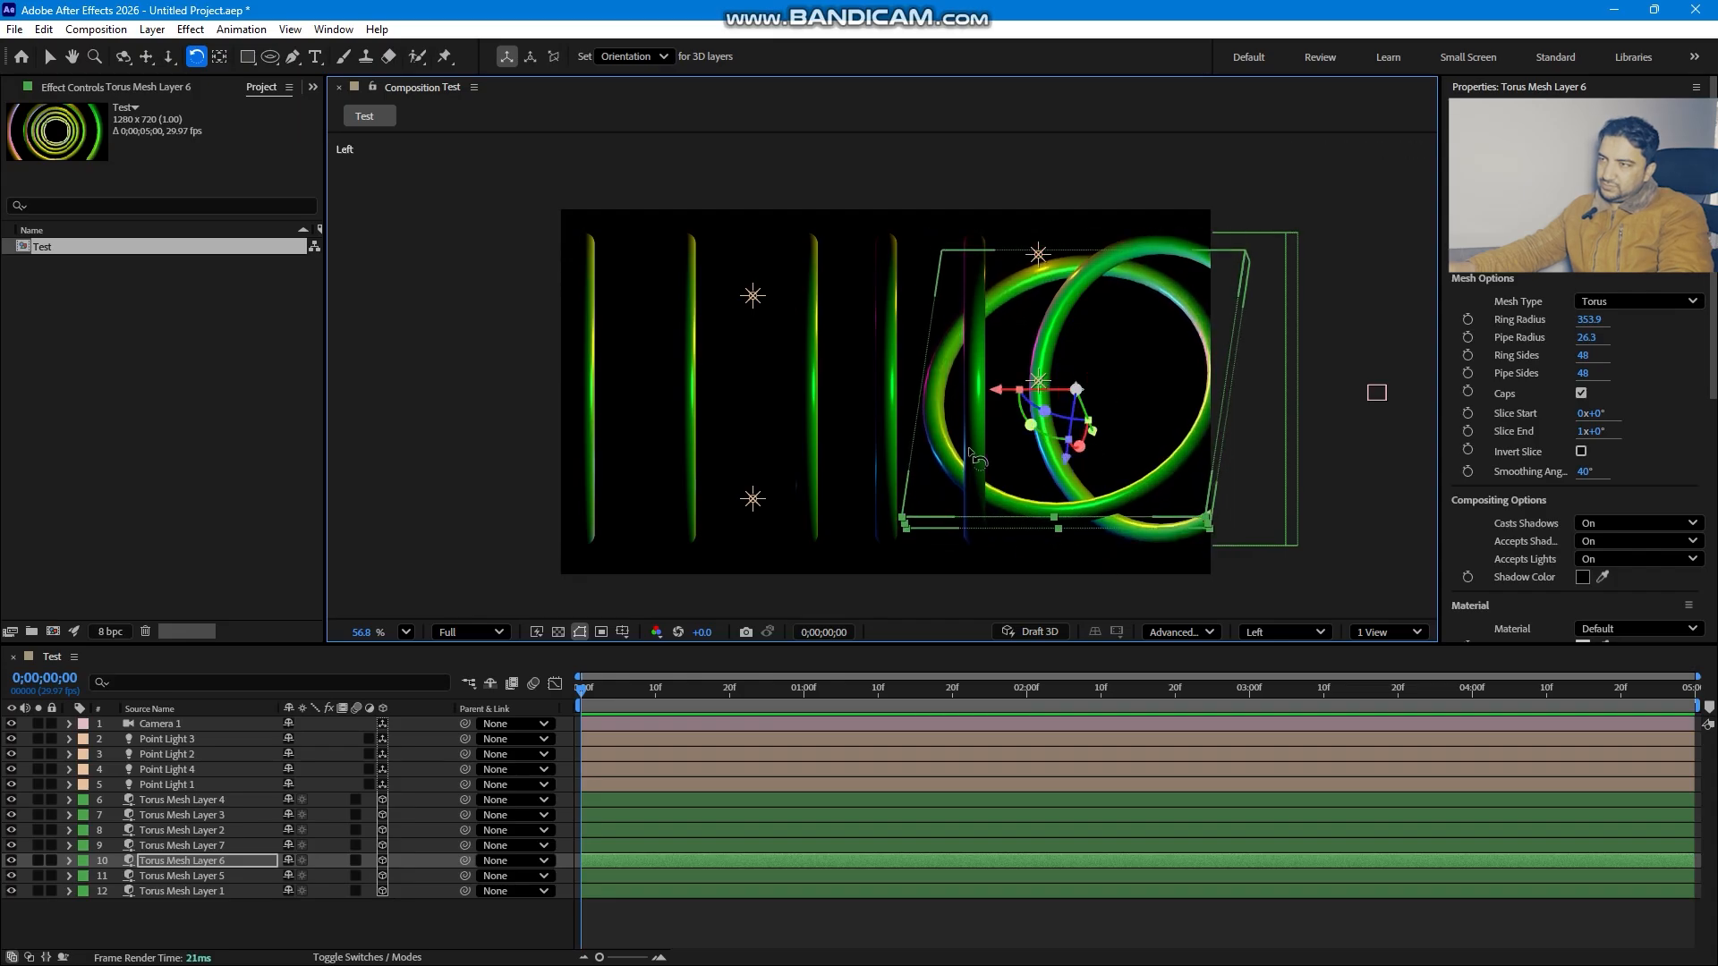
left_click(981, 232)
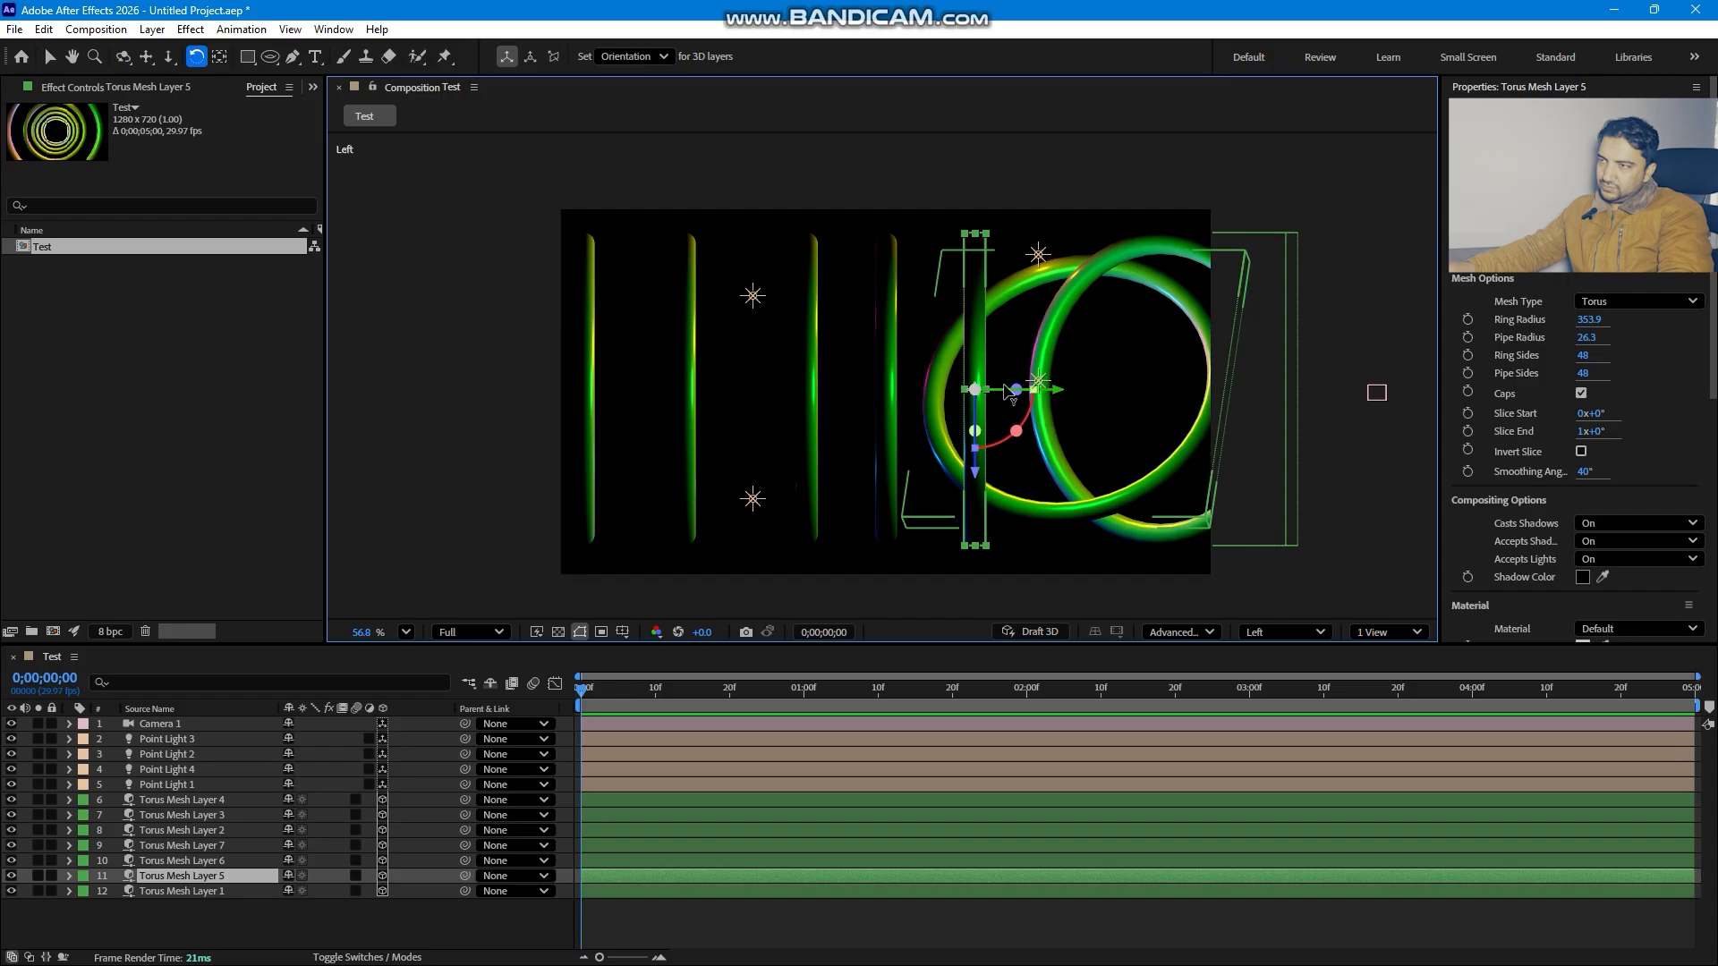
left_click_drag(1032, 389, 1003, 457)
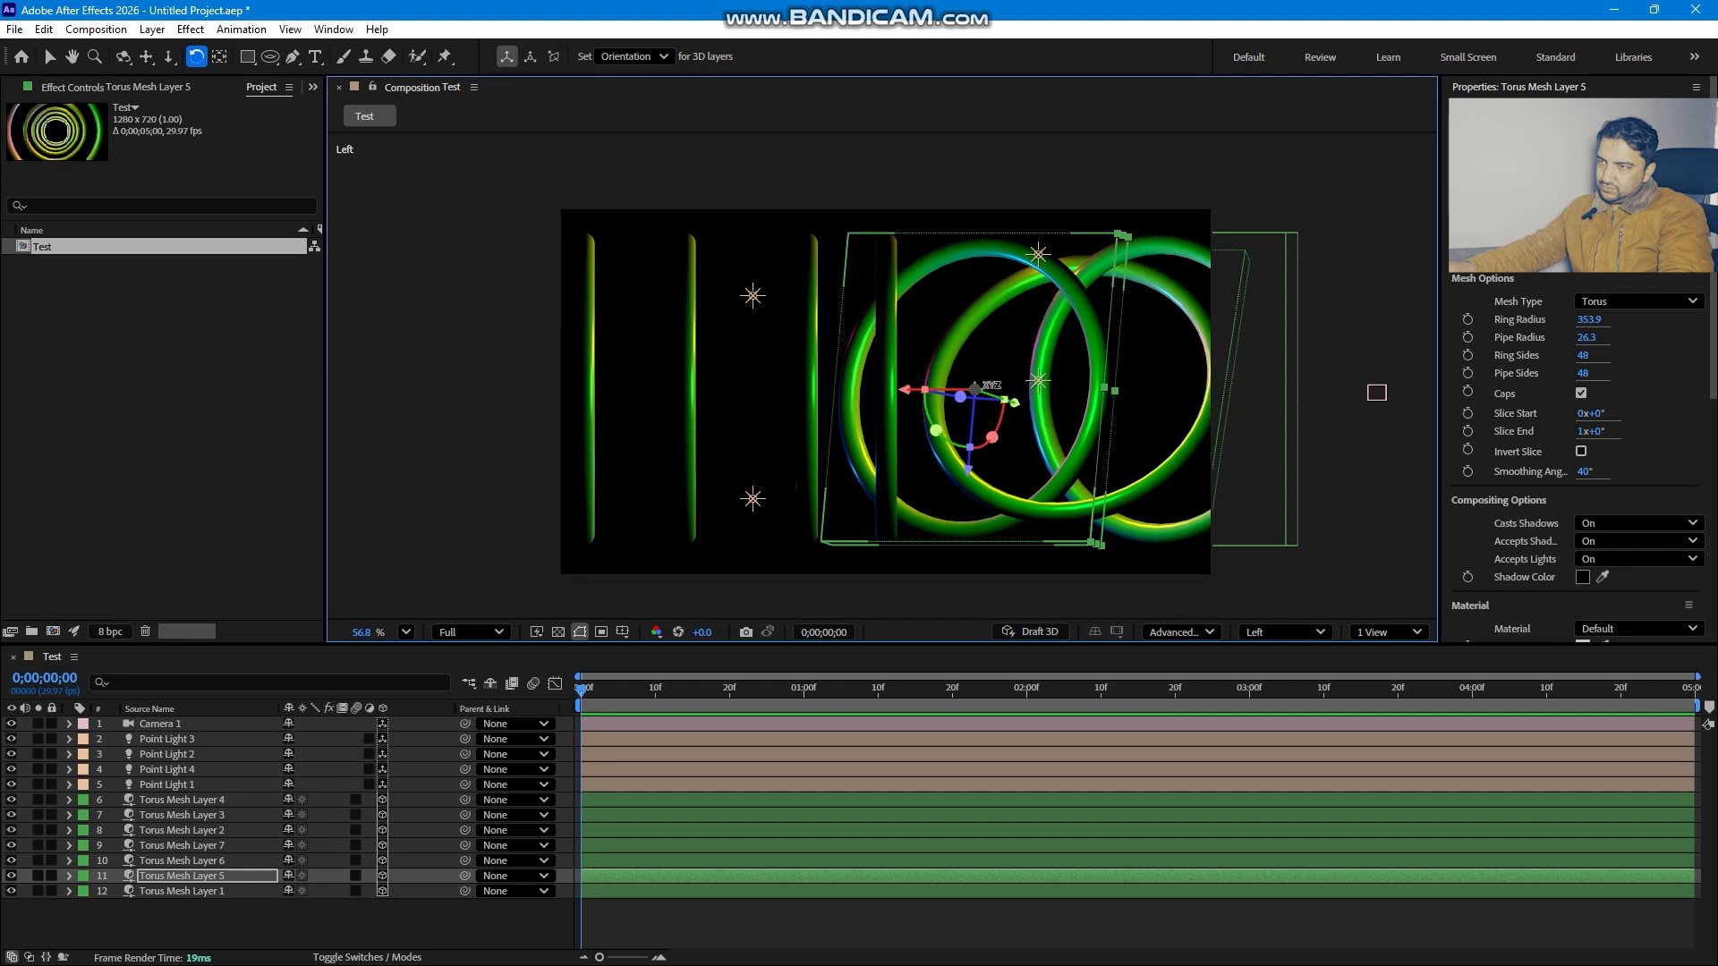
left_click_drag(975, 389, 898, 680)
- Tilt the torus rings further left at varied angles
left_click(893, 277)
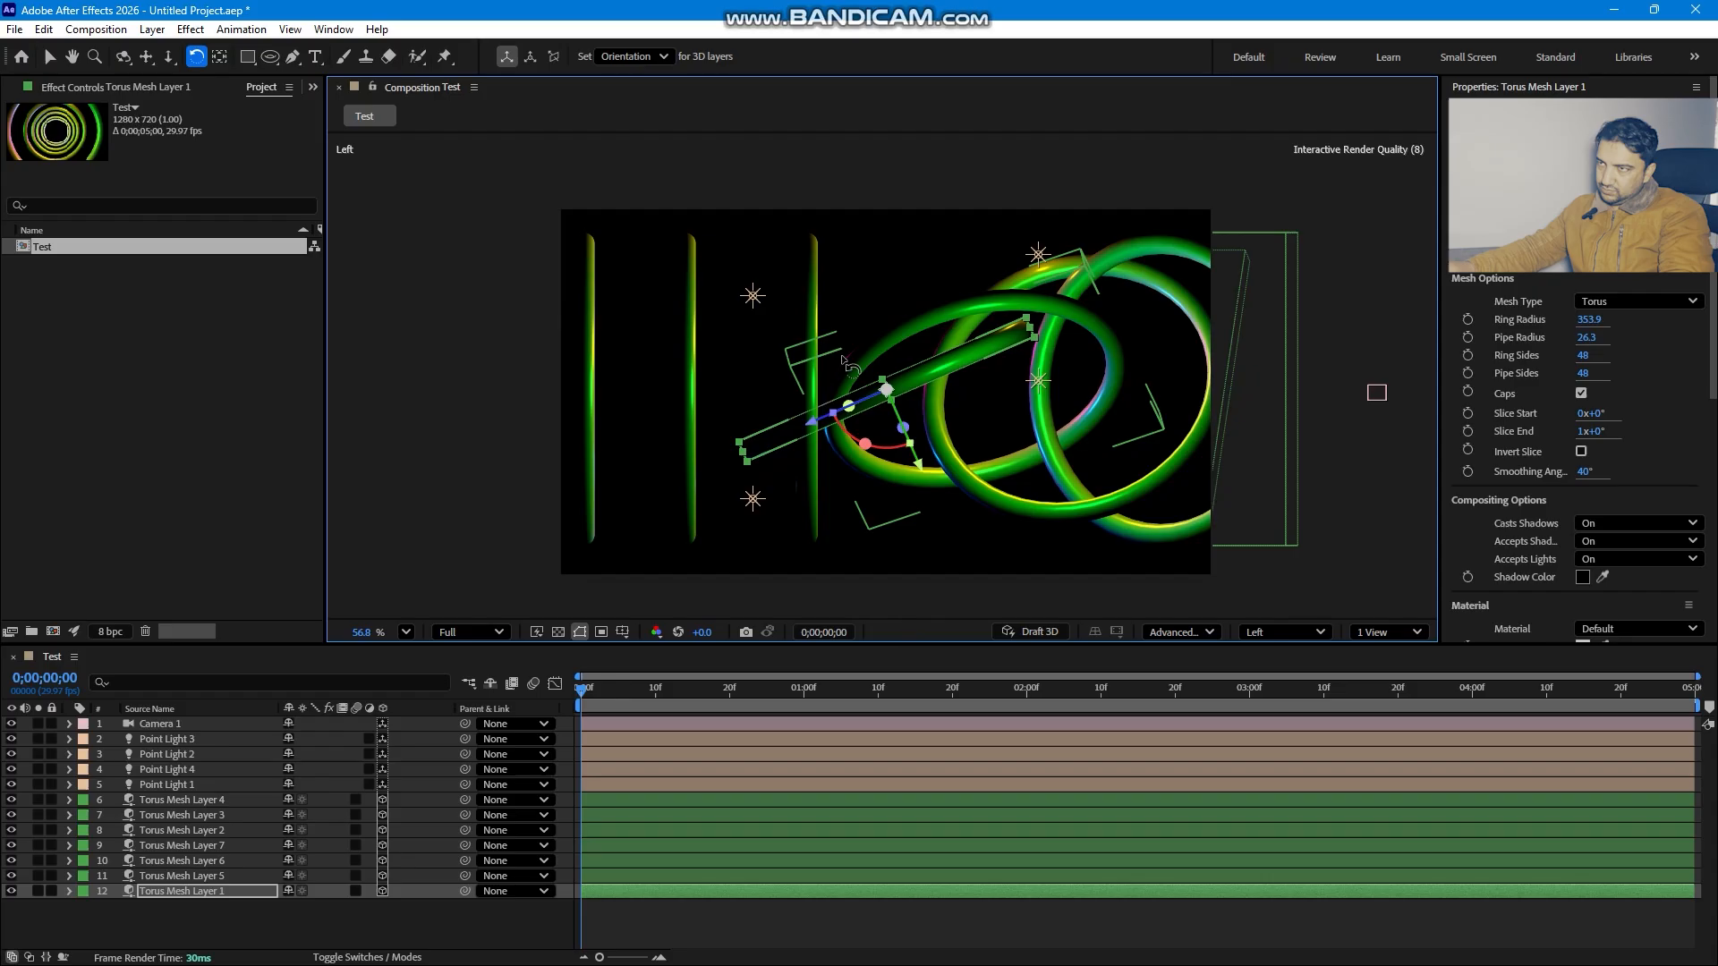
left_click(806, 236)
left_click_drag(834, 440, 750, 453)
left_click_drag(806, 390, 665, 430)
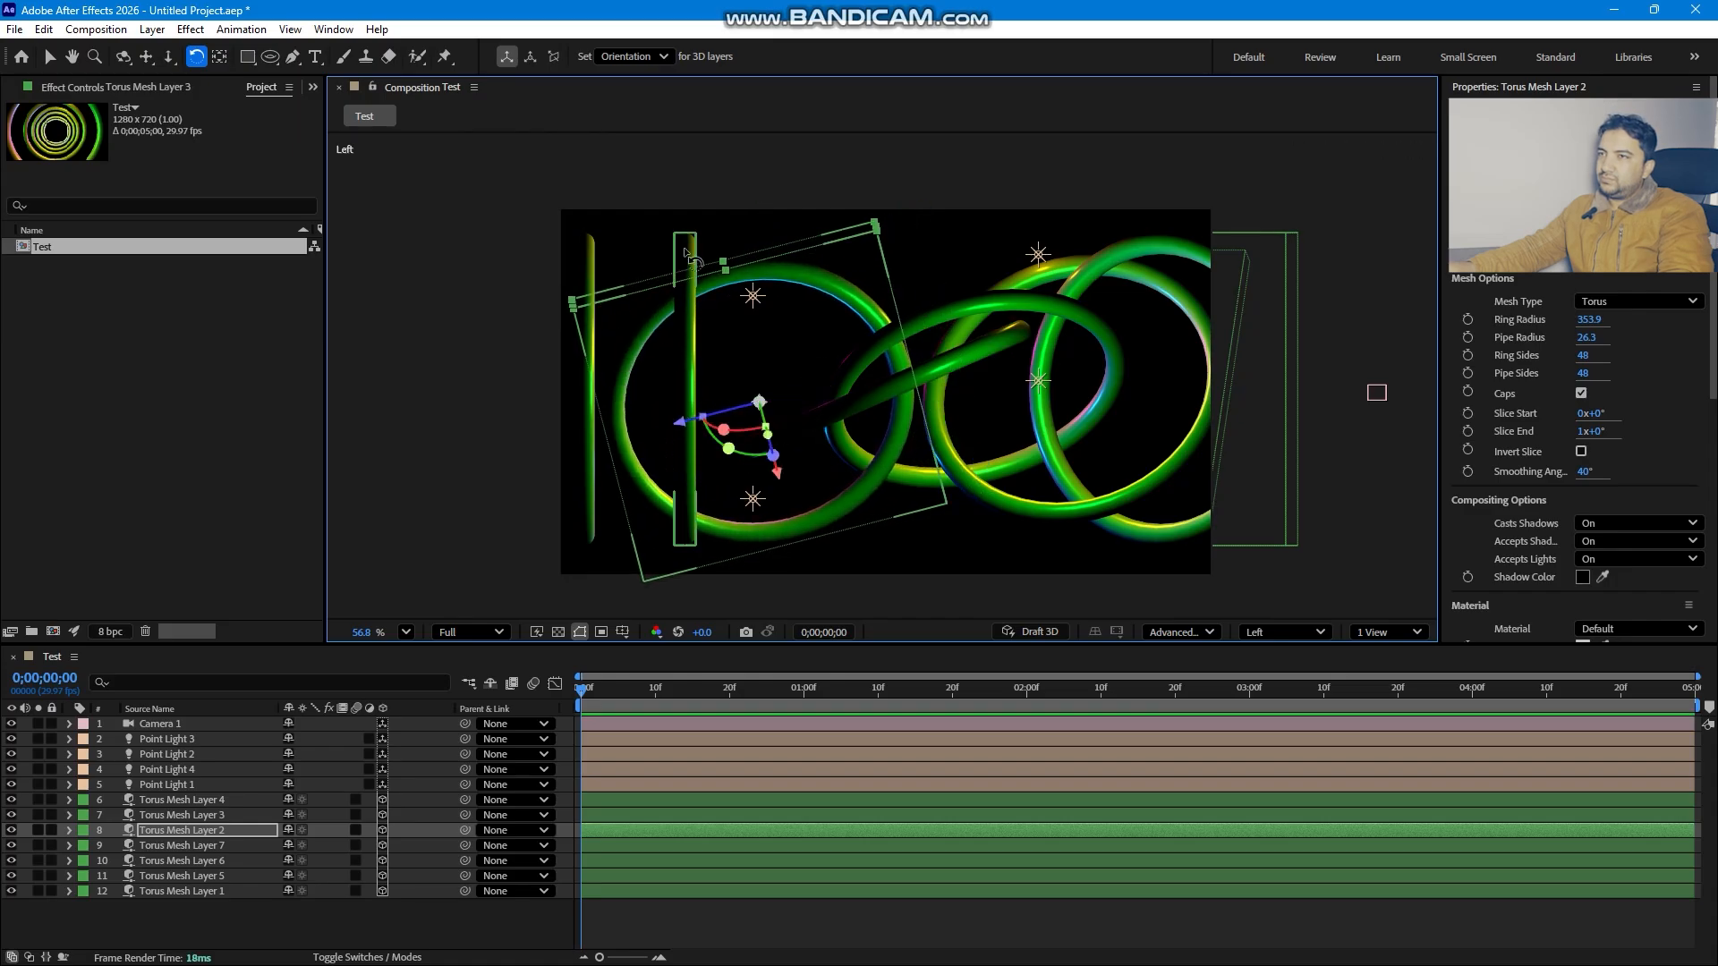
left_click(688, 255)
left_click_drag(736, 411, 686, 522)
left_click_drag(596, 433, 540, 460)
- Rotate the leftmost torus ring so it tilts across the others
left_click(595, 321)
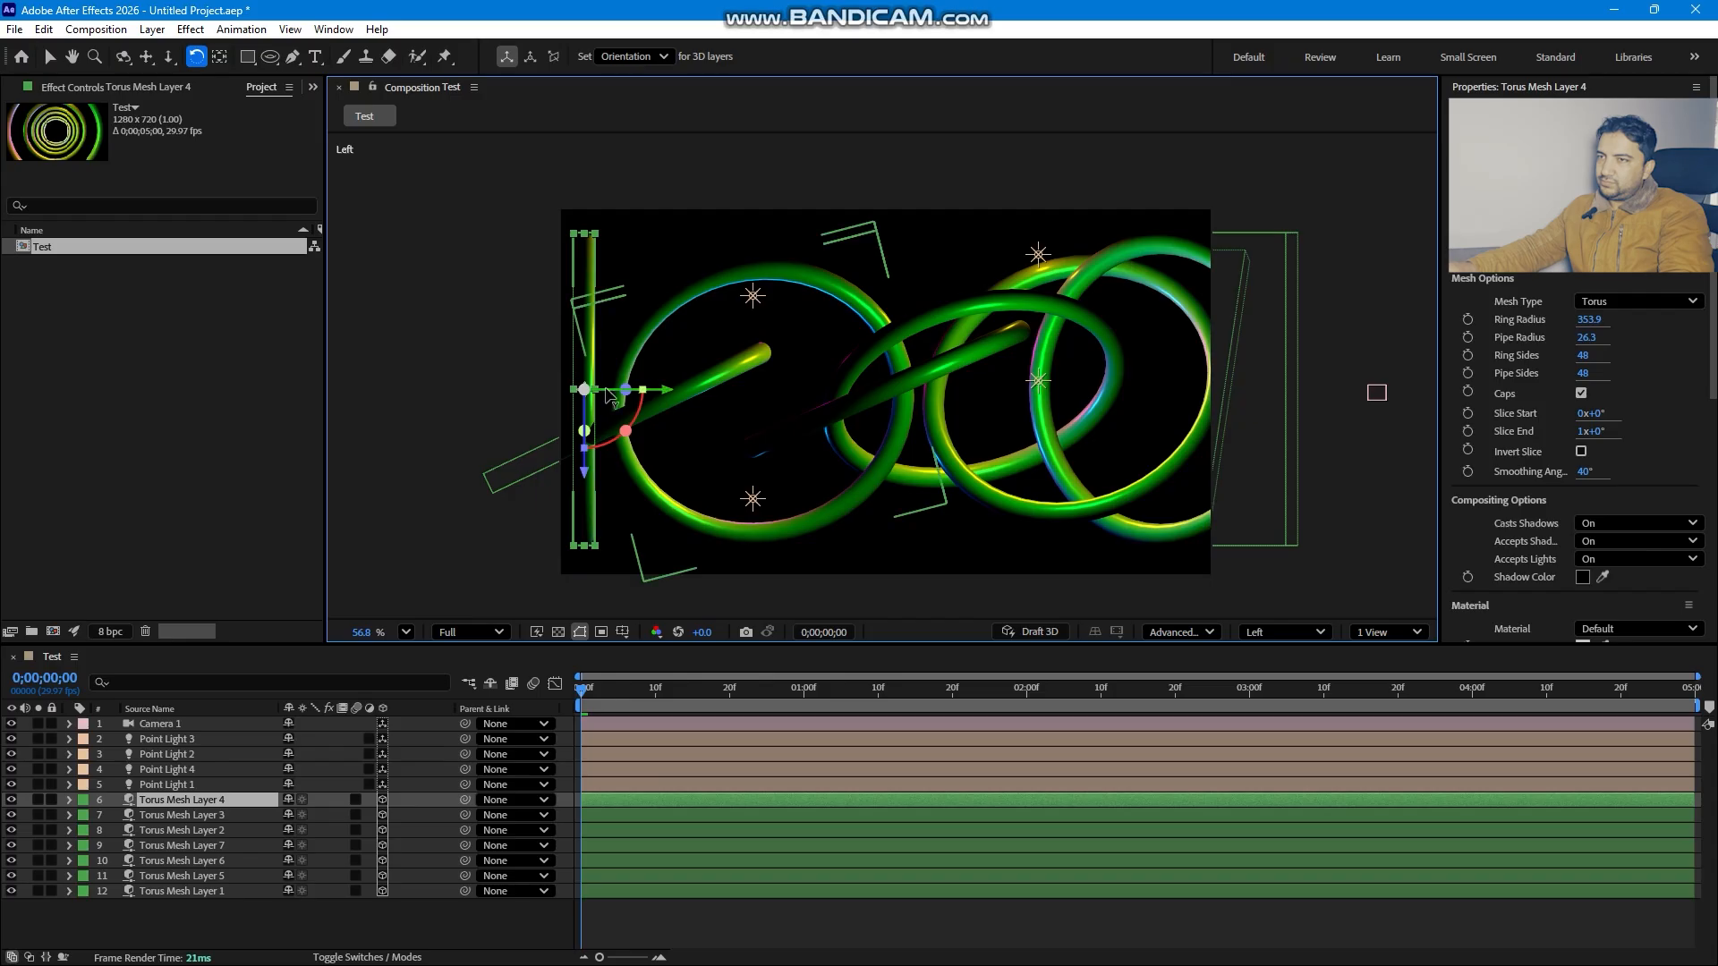
left_click_drag(637, 391, 658, 402)
left_click_drag(501, 394, 468, 393)
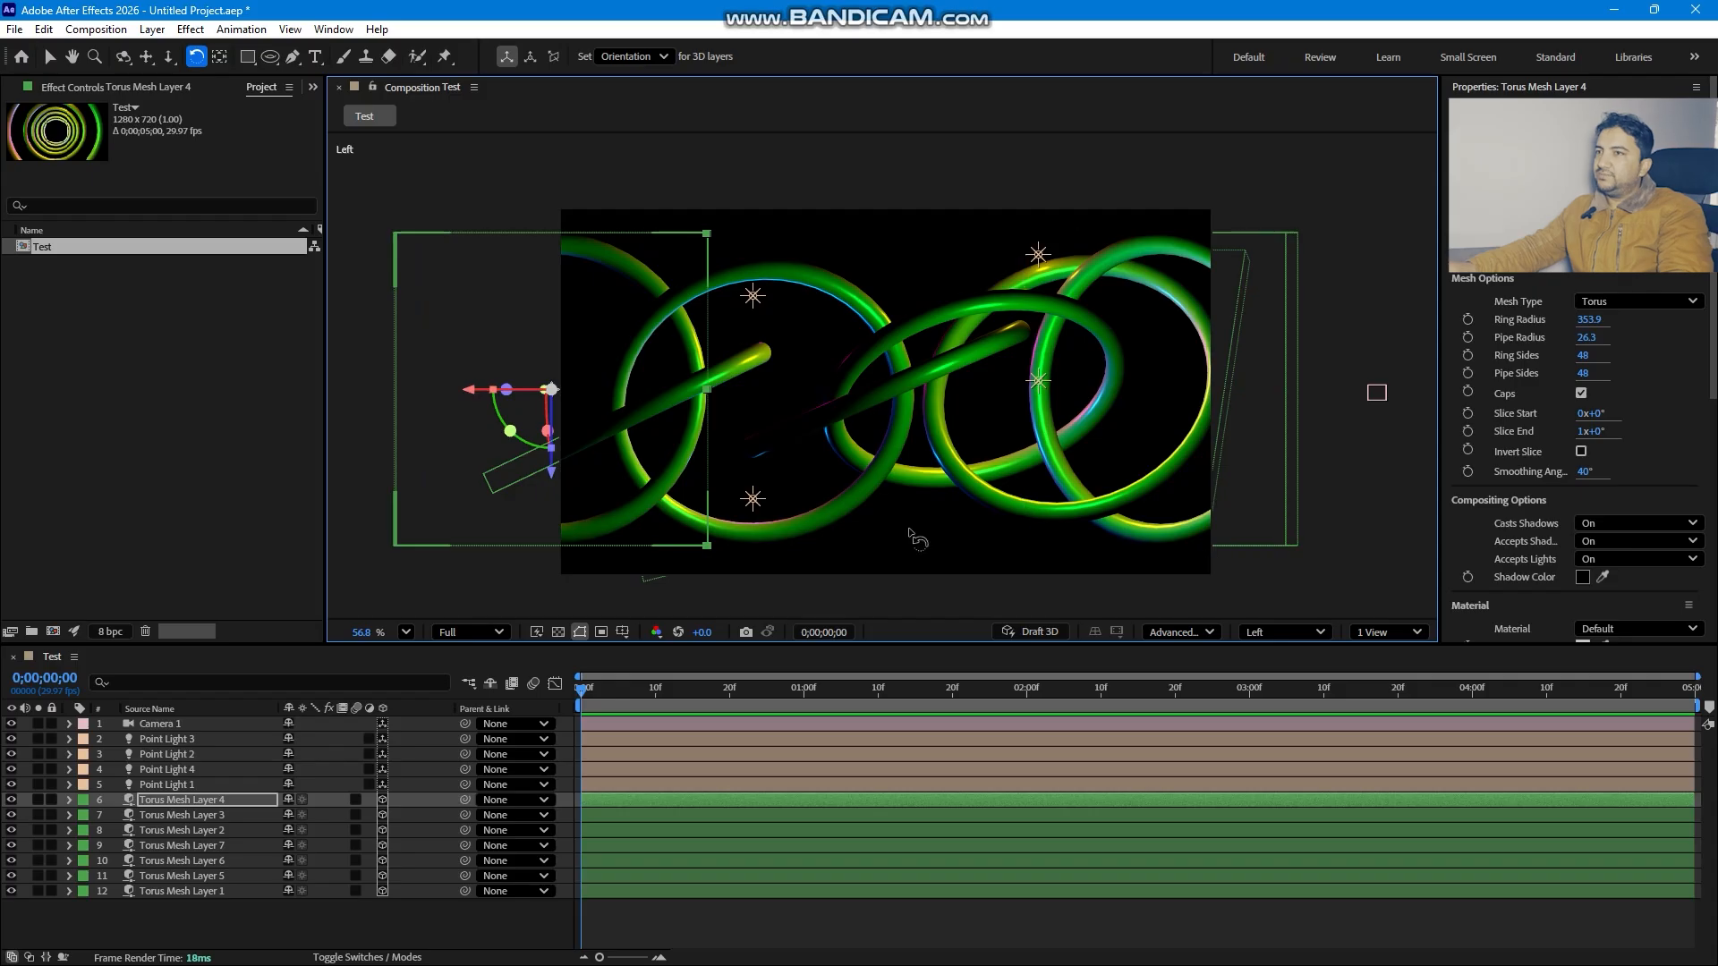
mouse_move(552, 438)
left_mouse_down()
mouse_move(546, 392)
mouse_move(550, 421)
left_mouse_up()
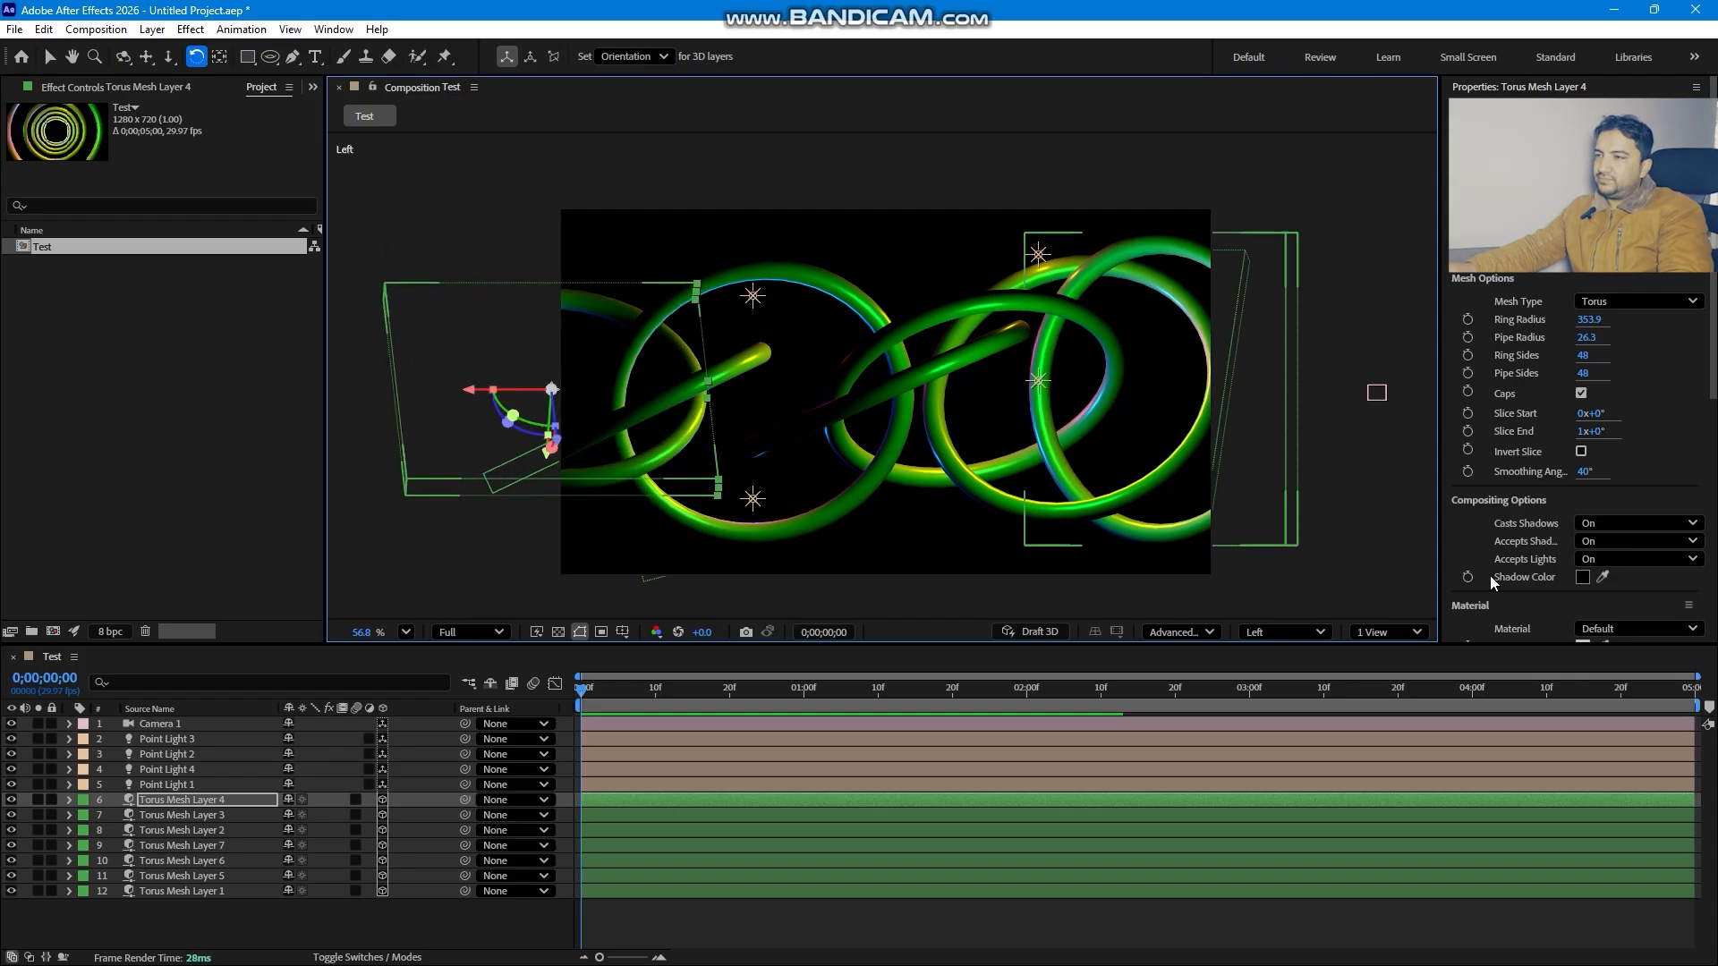
- Switch back to the active camera and dolly and pan the camera to frame the tilted rings
left_click(1330, 633)
left_click(1279, 269)
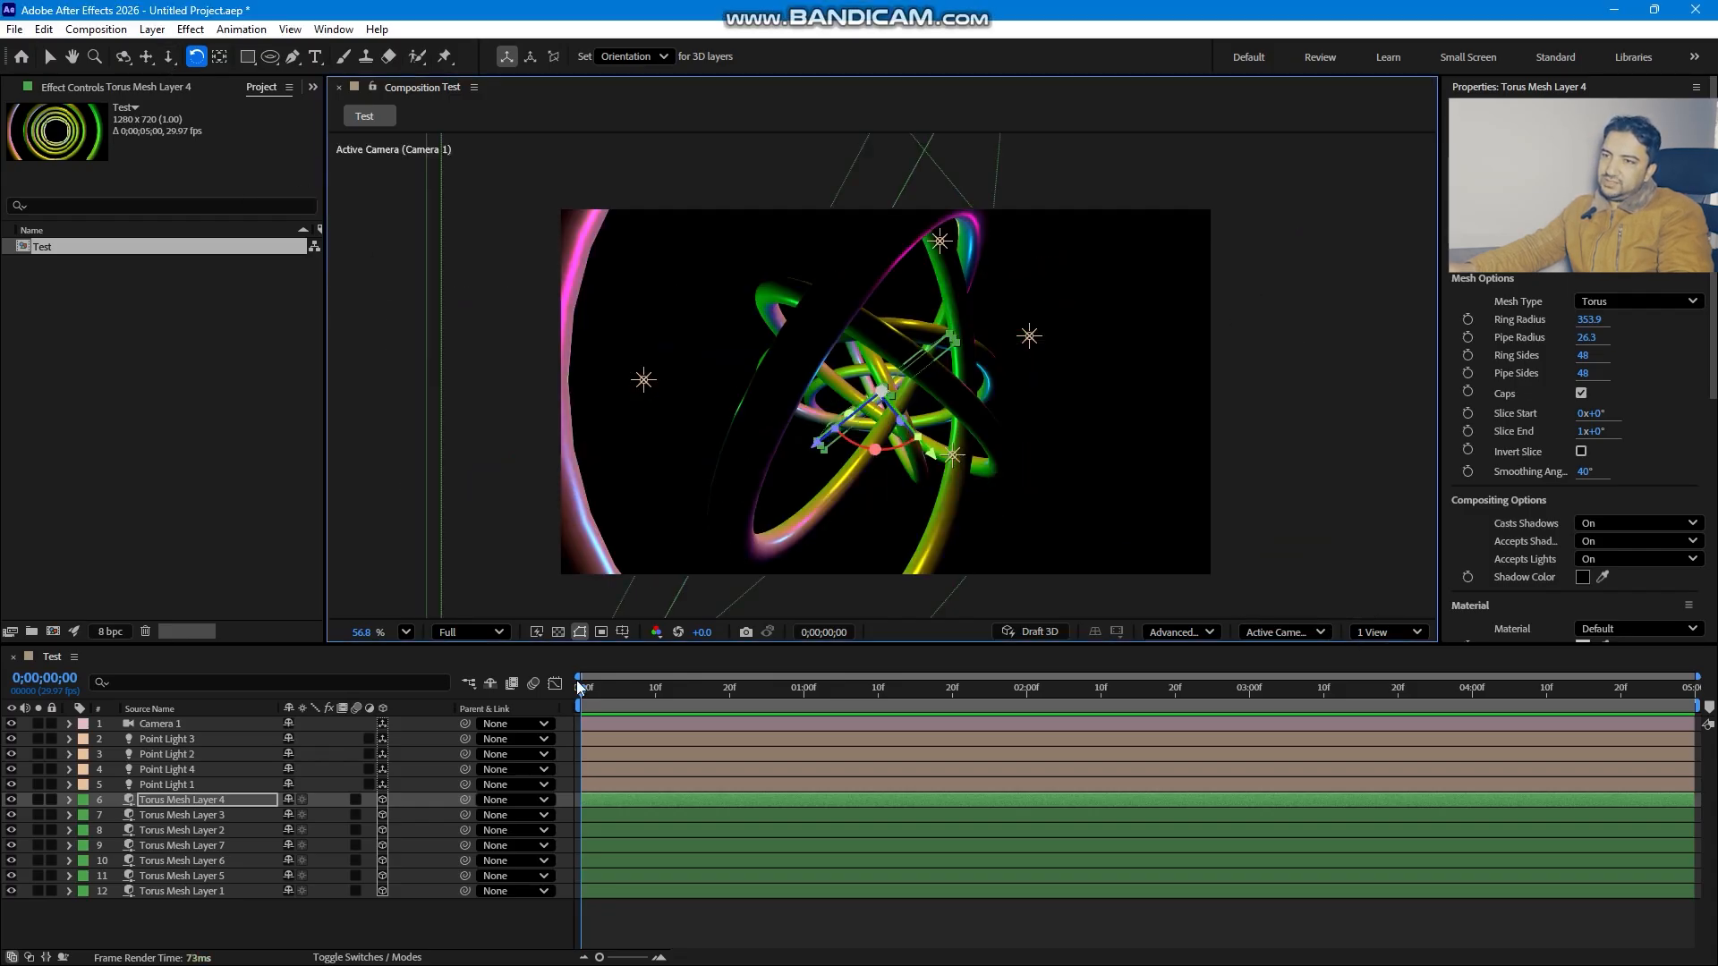
left_click(168, 57)
left_click_drag(801, 437, 803, 339)
left_click(147, 57)
left_click_drag(936, 436, 919, 491)
- Select Camera 1 with the camera tool and enable a Position keyframe at the start of the timeline
left_click(150, 739)
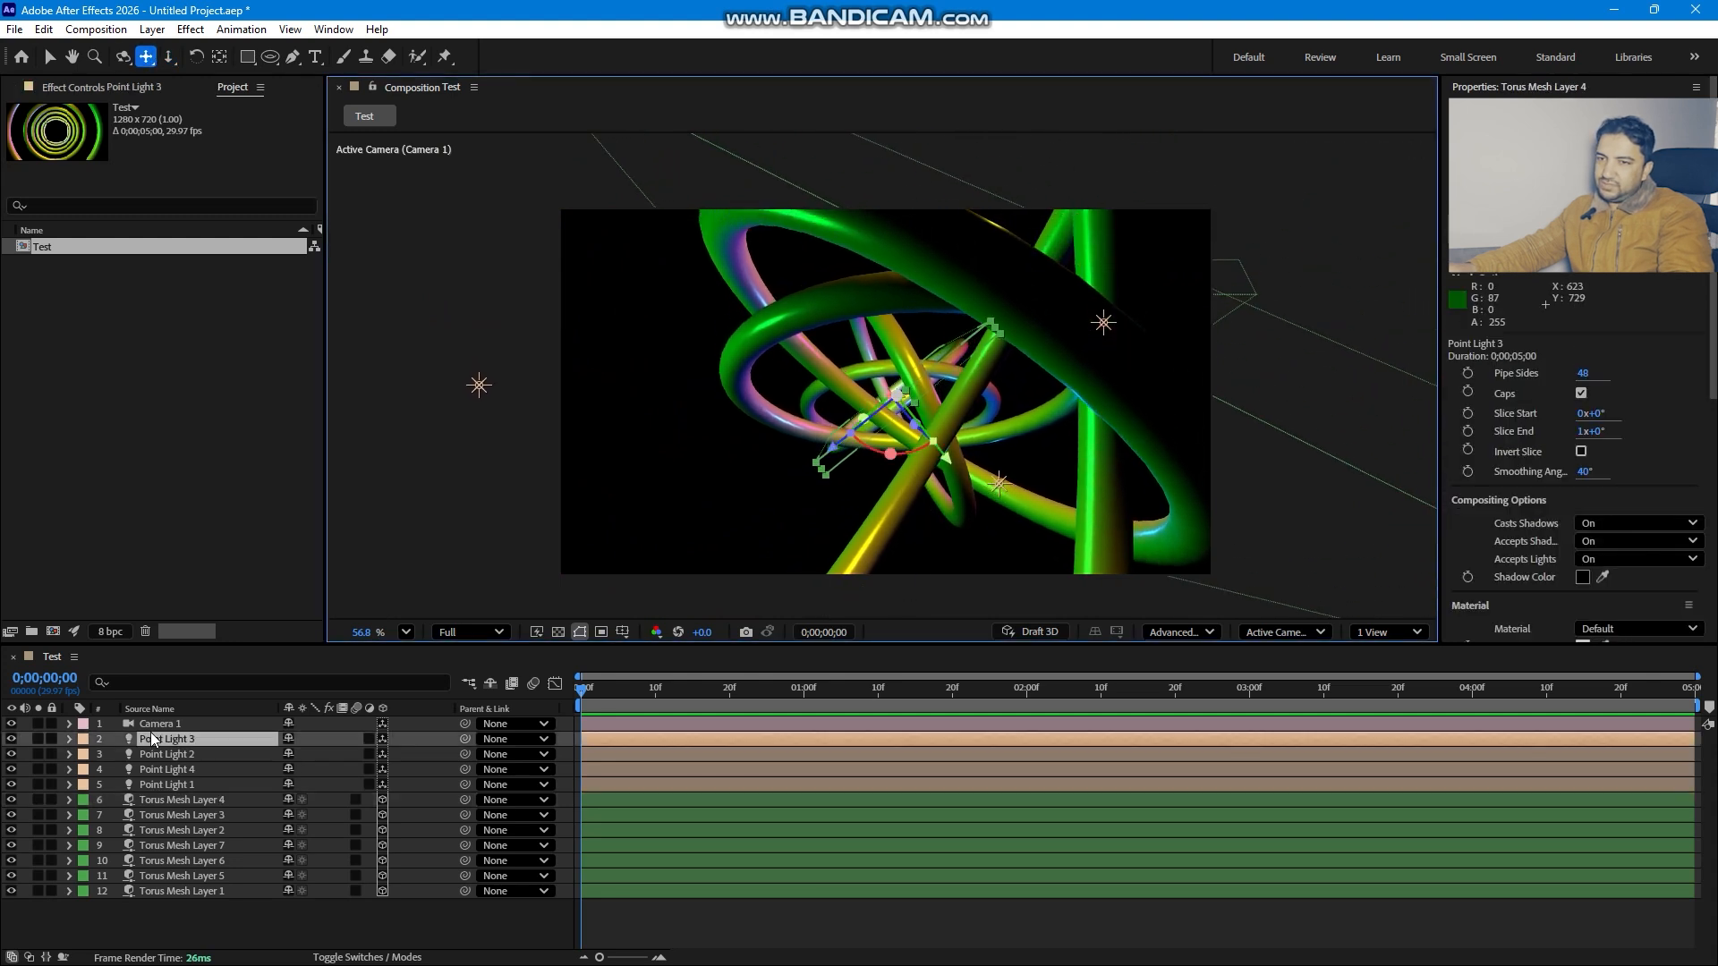
left_click(150, 726)
key("c")
left_click_drag(1065, 516, 1025, 519)
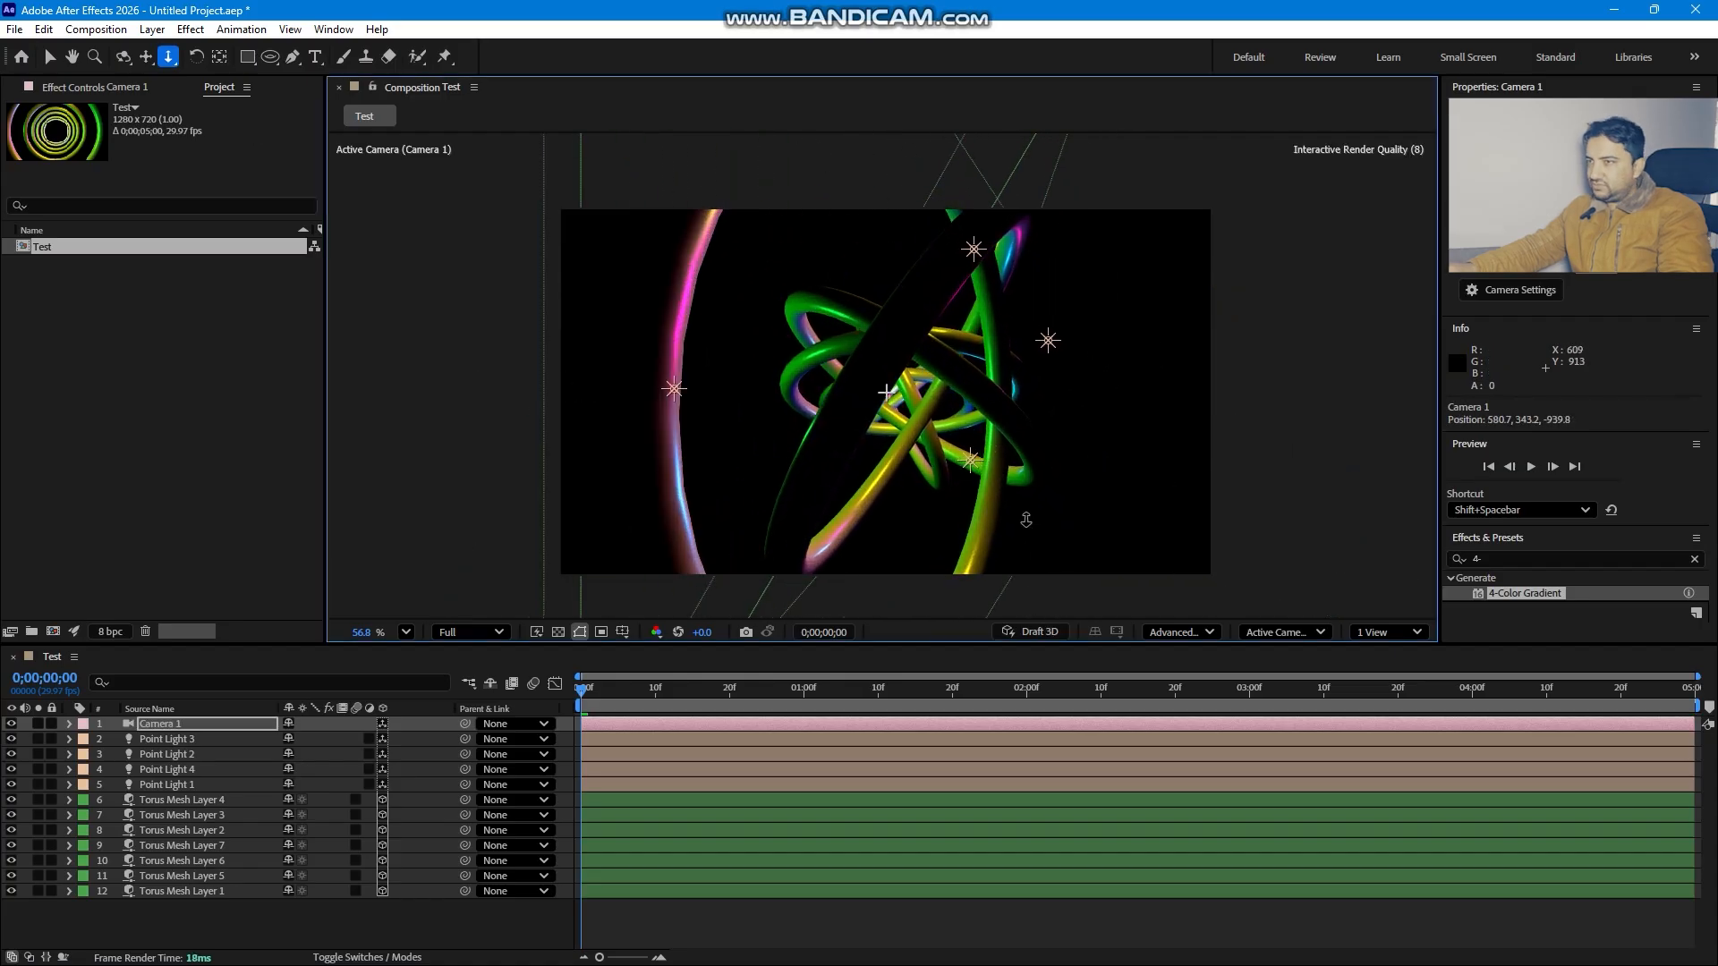
key("p")
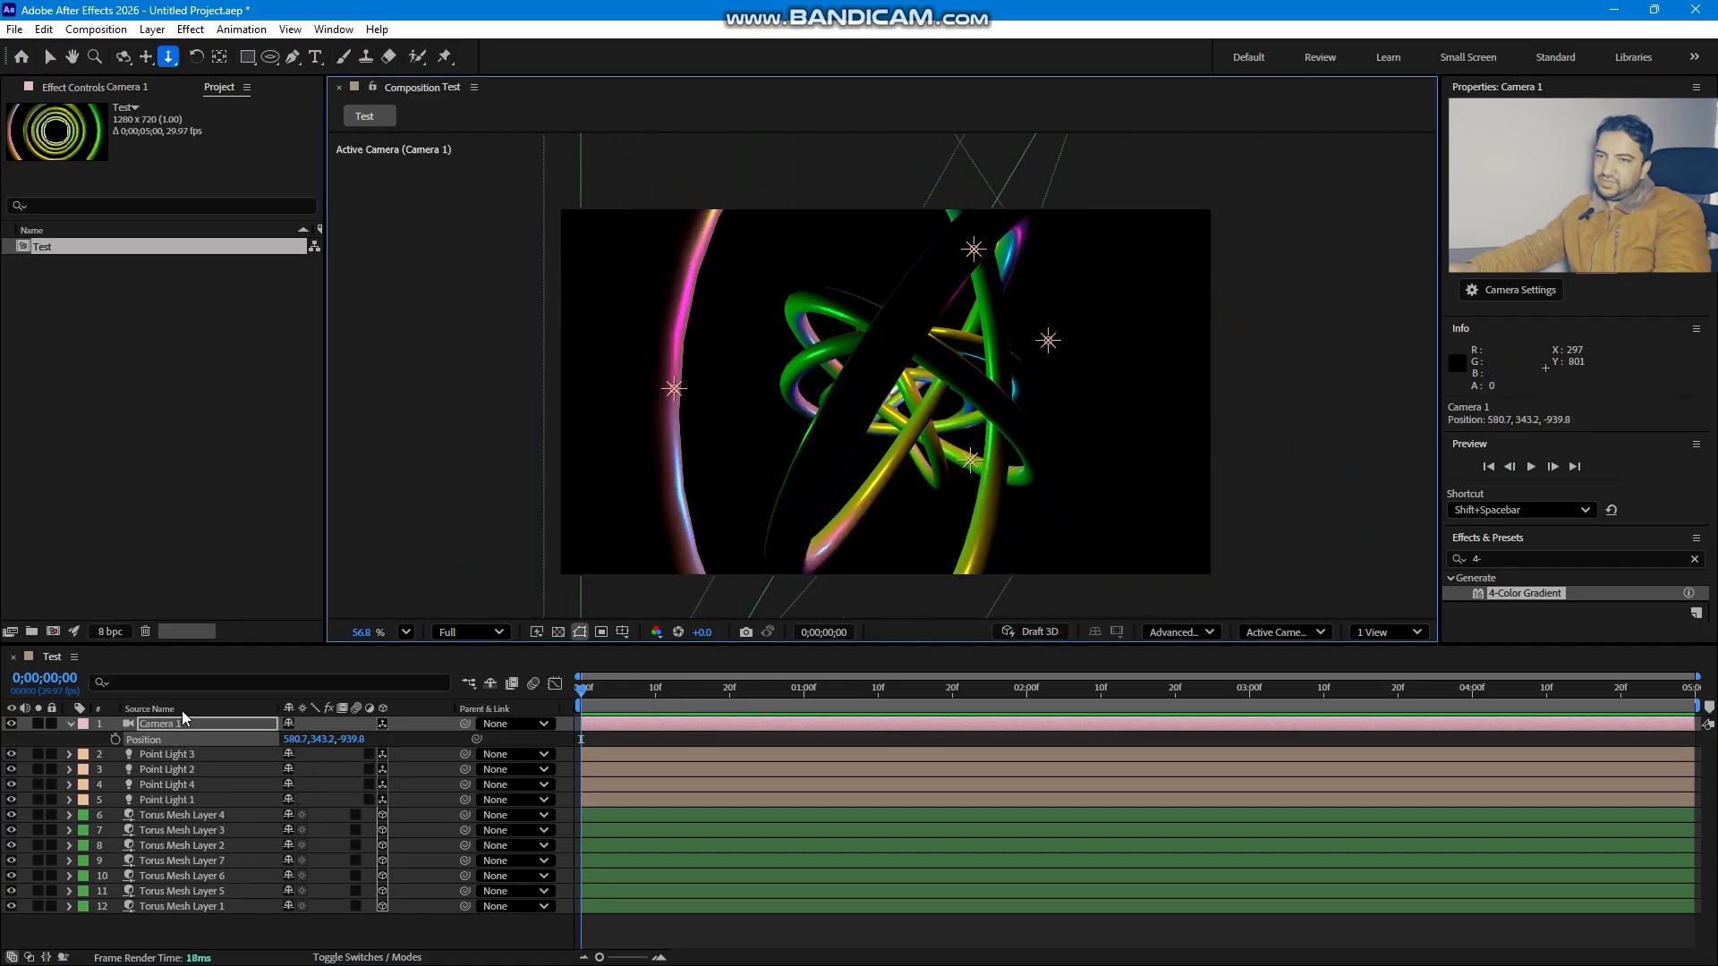
left_click(115, 740)
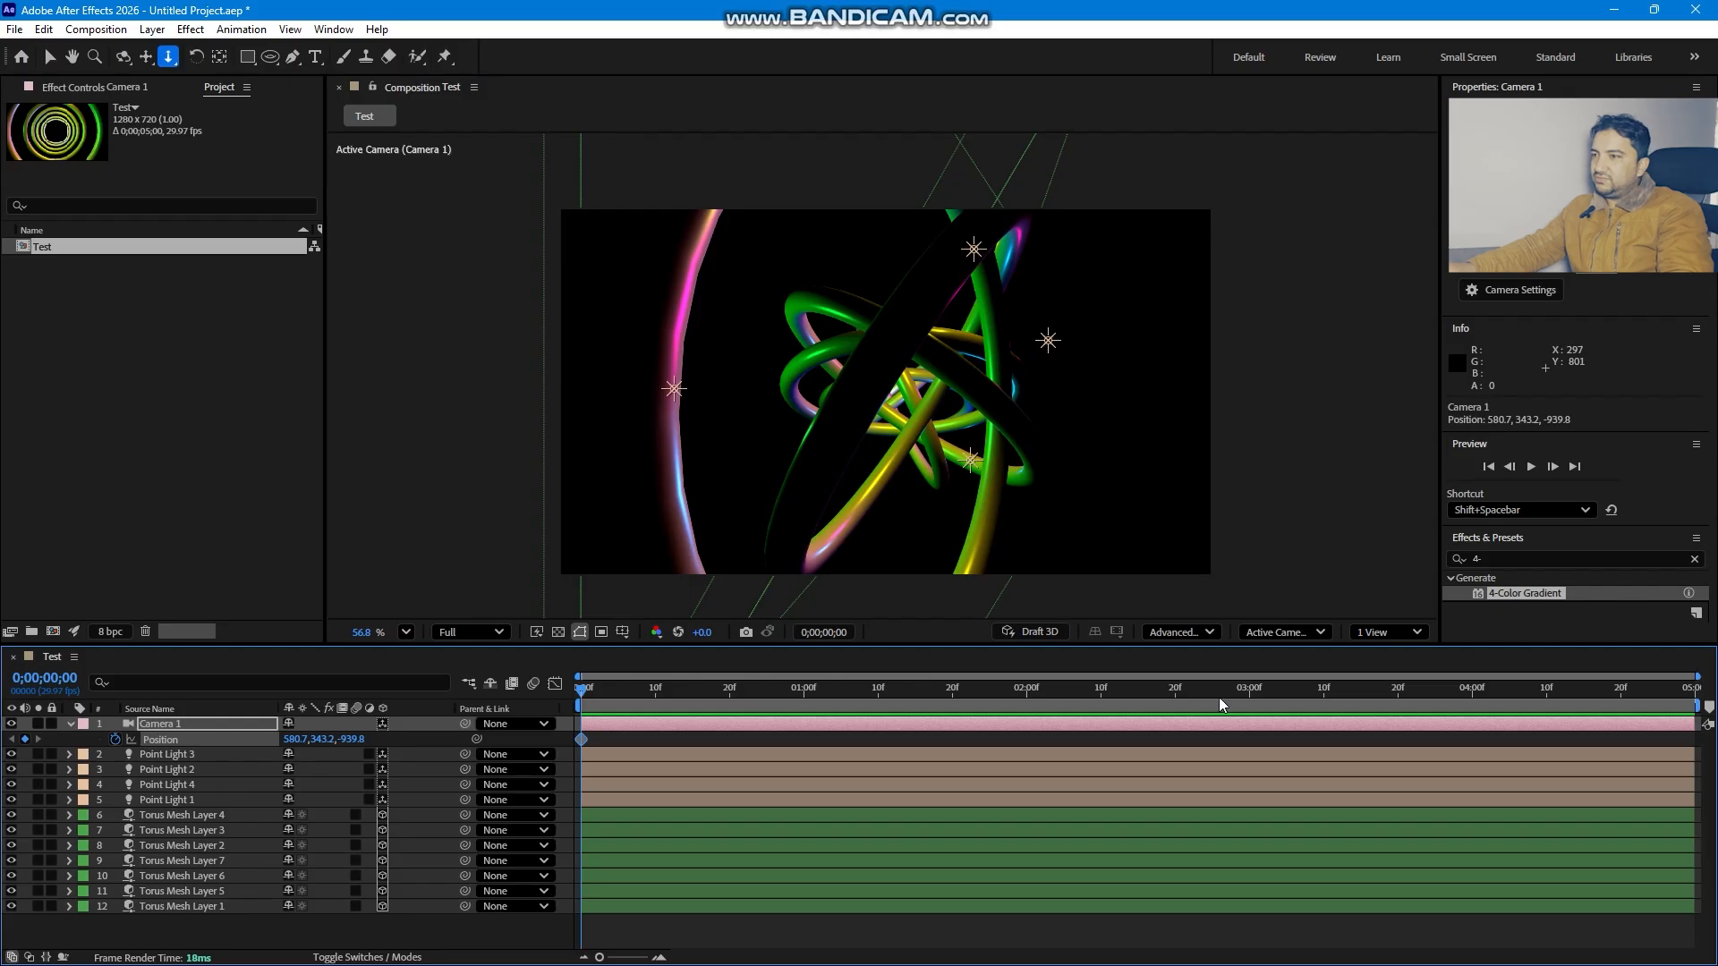
- At 3 seconds, dolly and pan the camera close into the rings to set a second Position keyframe
left_click_drag(864, 464, 190, 174)
left_click(147, 54)
mouse_move(839, 342)
left_mouse_down()
mouse_move(821, 352)
mouse_move(844, 328)
left_mouse_up()
left_click(168, 56)
left_click_drag(1013, 356, 1032, 259)
left_click(146, 57)
left_click_drag(870, 321, 886, 306)
left_click(168, 56)
left_click_drag(1029, 425, 1052, 305)
left_click(146, 57)
left_click(168, 56)
left_click_drag(1148, 371, 1172, 173)
left_click_drag(616, 694, 1249, 630)
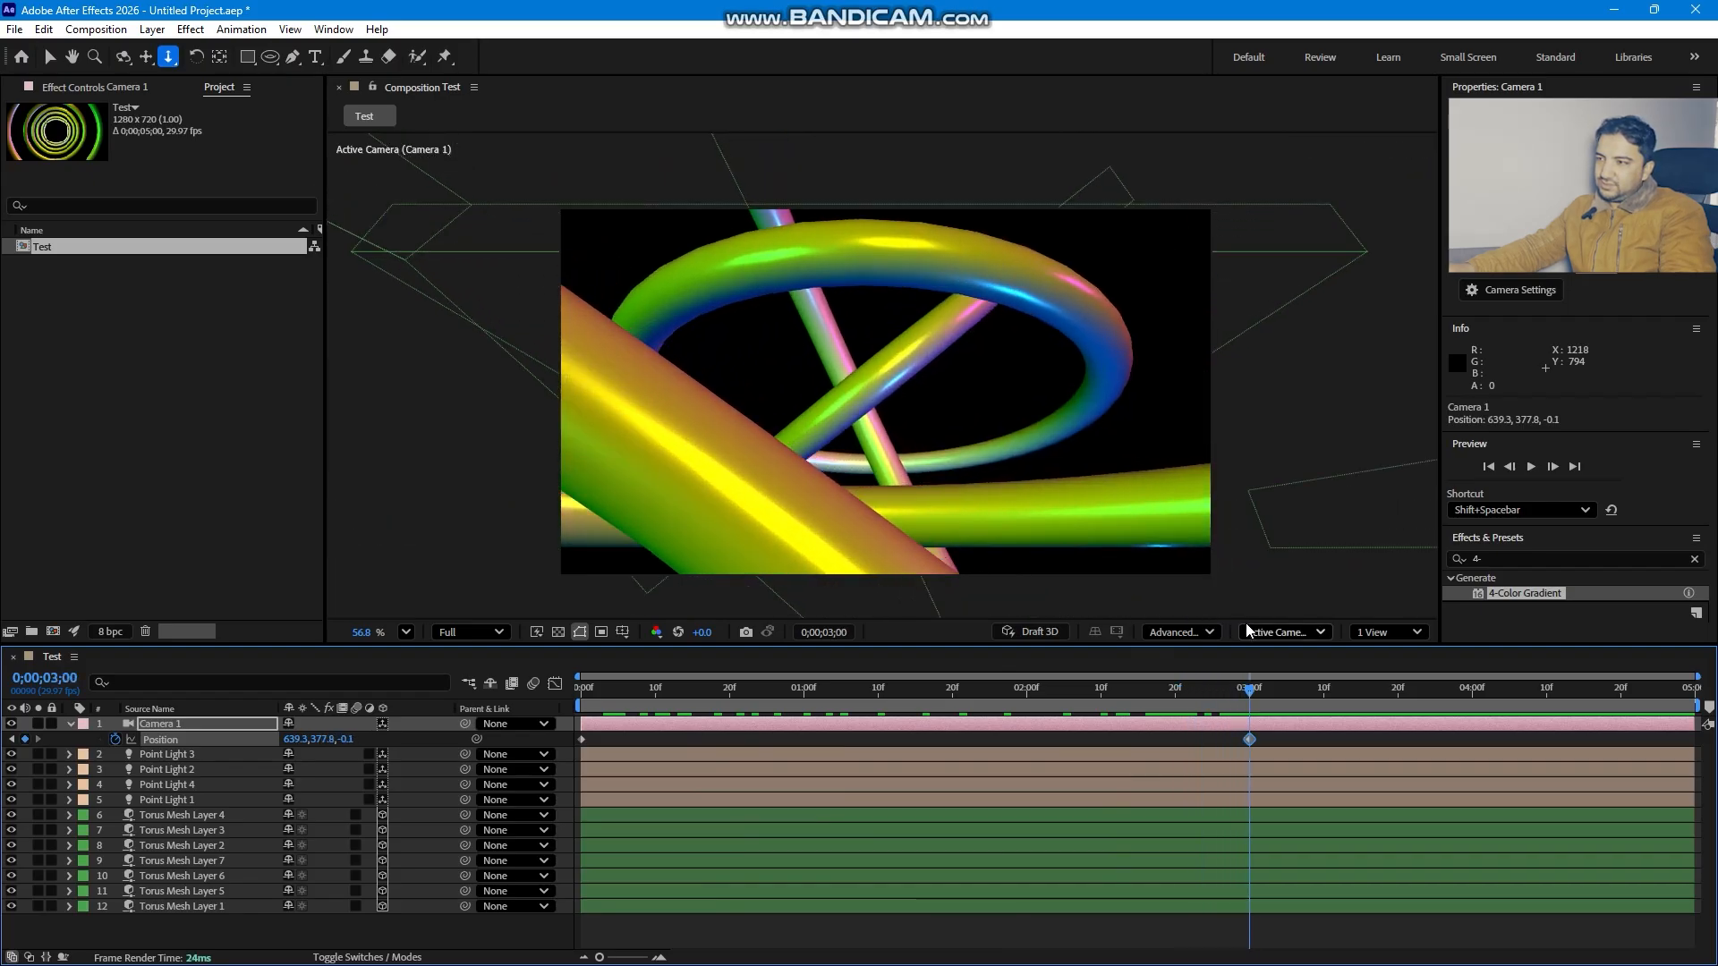
left_click(146, 57)
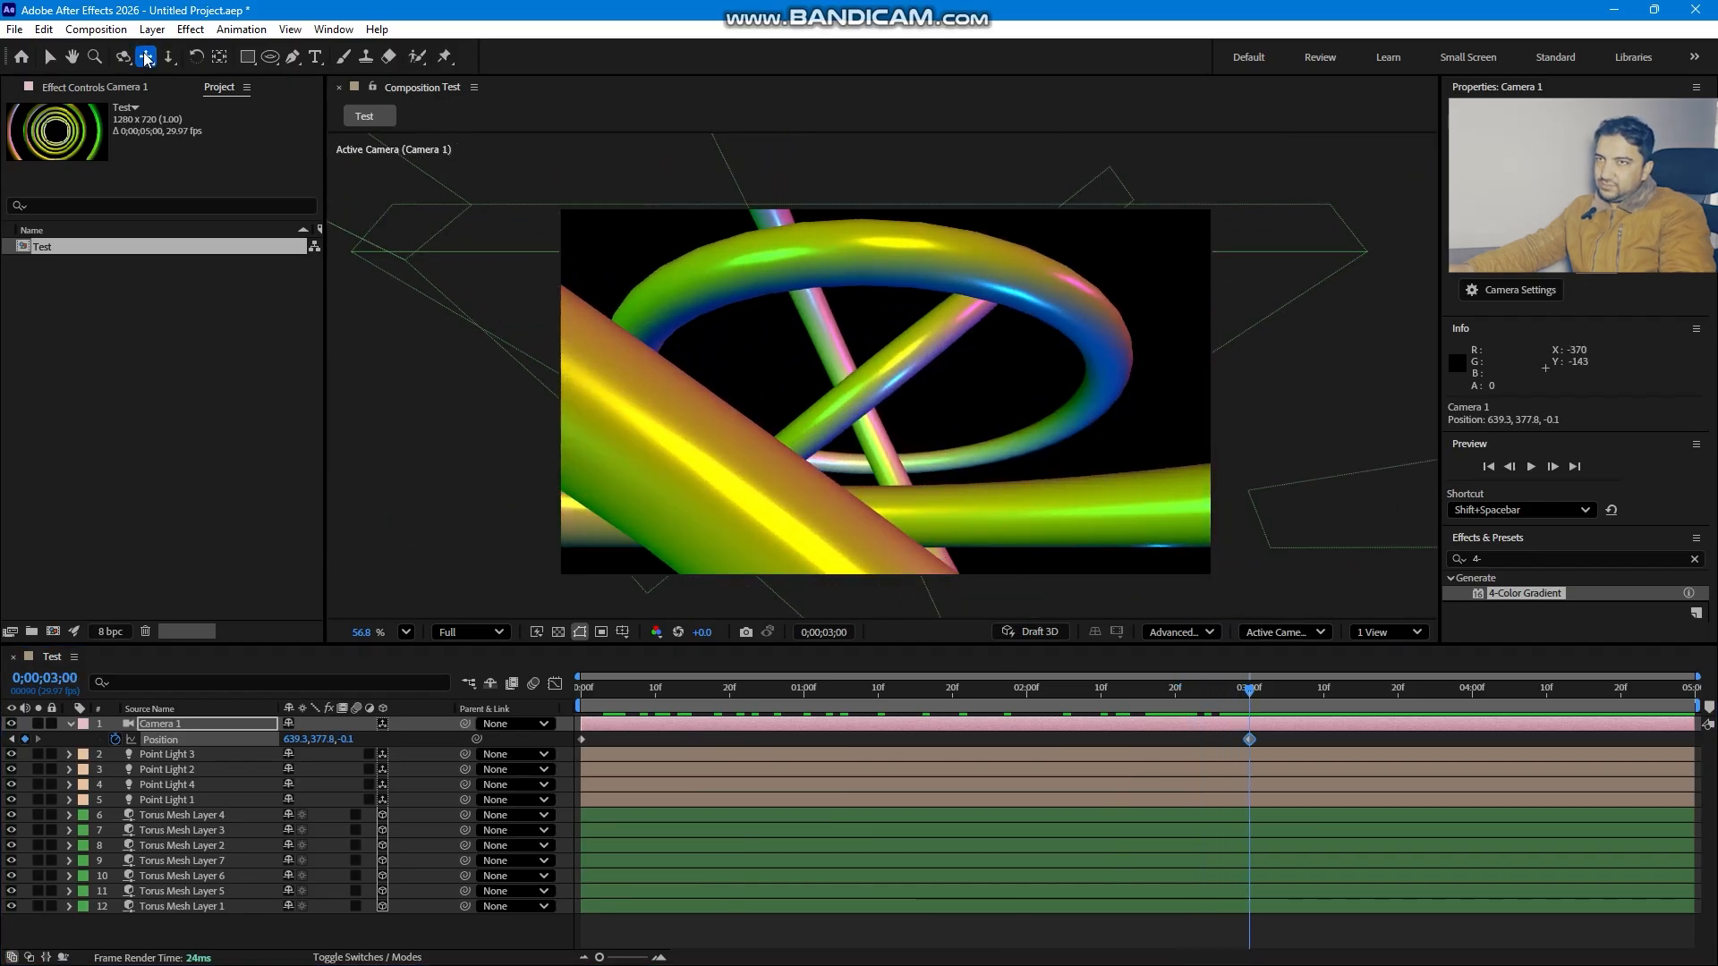
left_click_drag(863, 365, 757, 325)
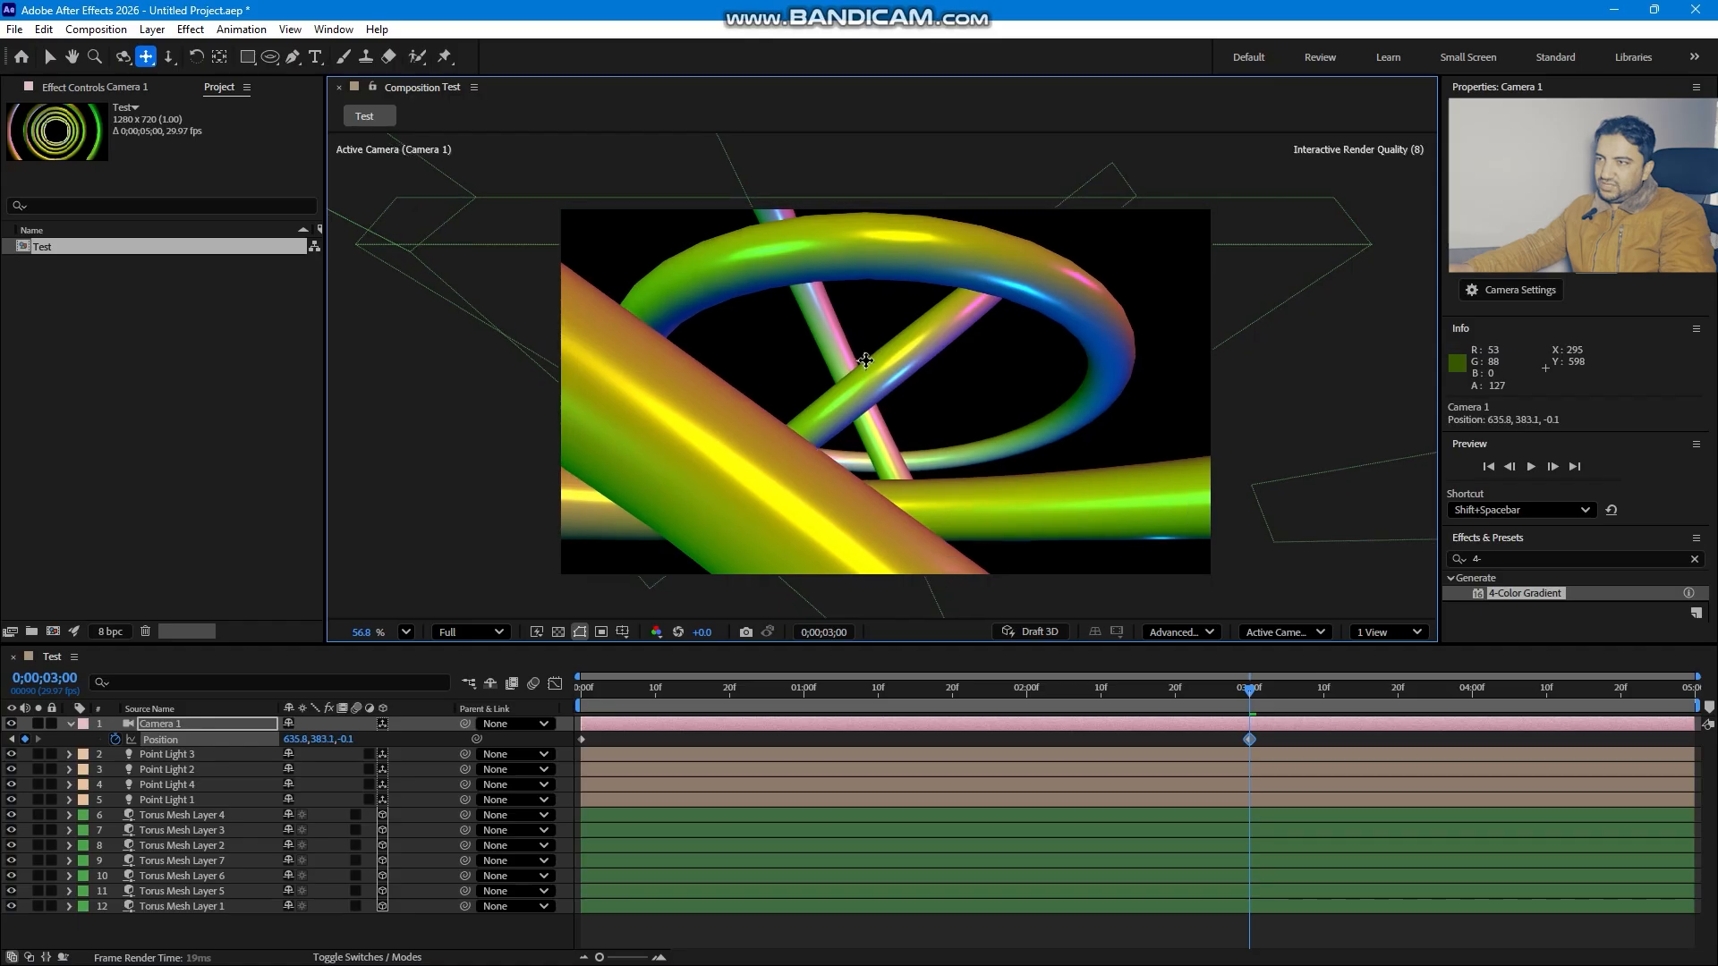
- Open Camera 1's settings and adjust the camera zoom before confirming
left_click(152, 29)
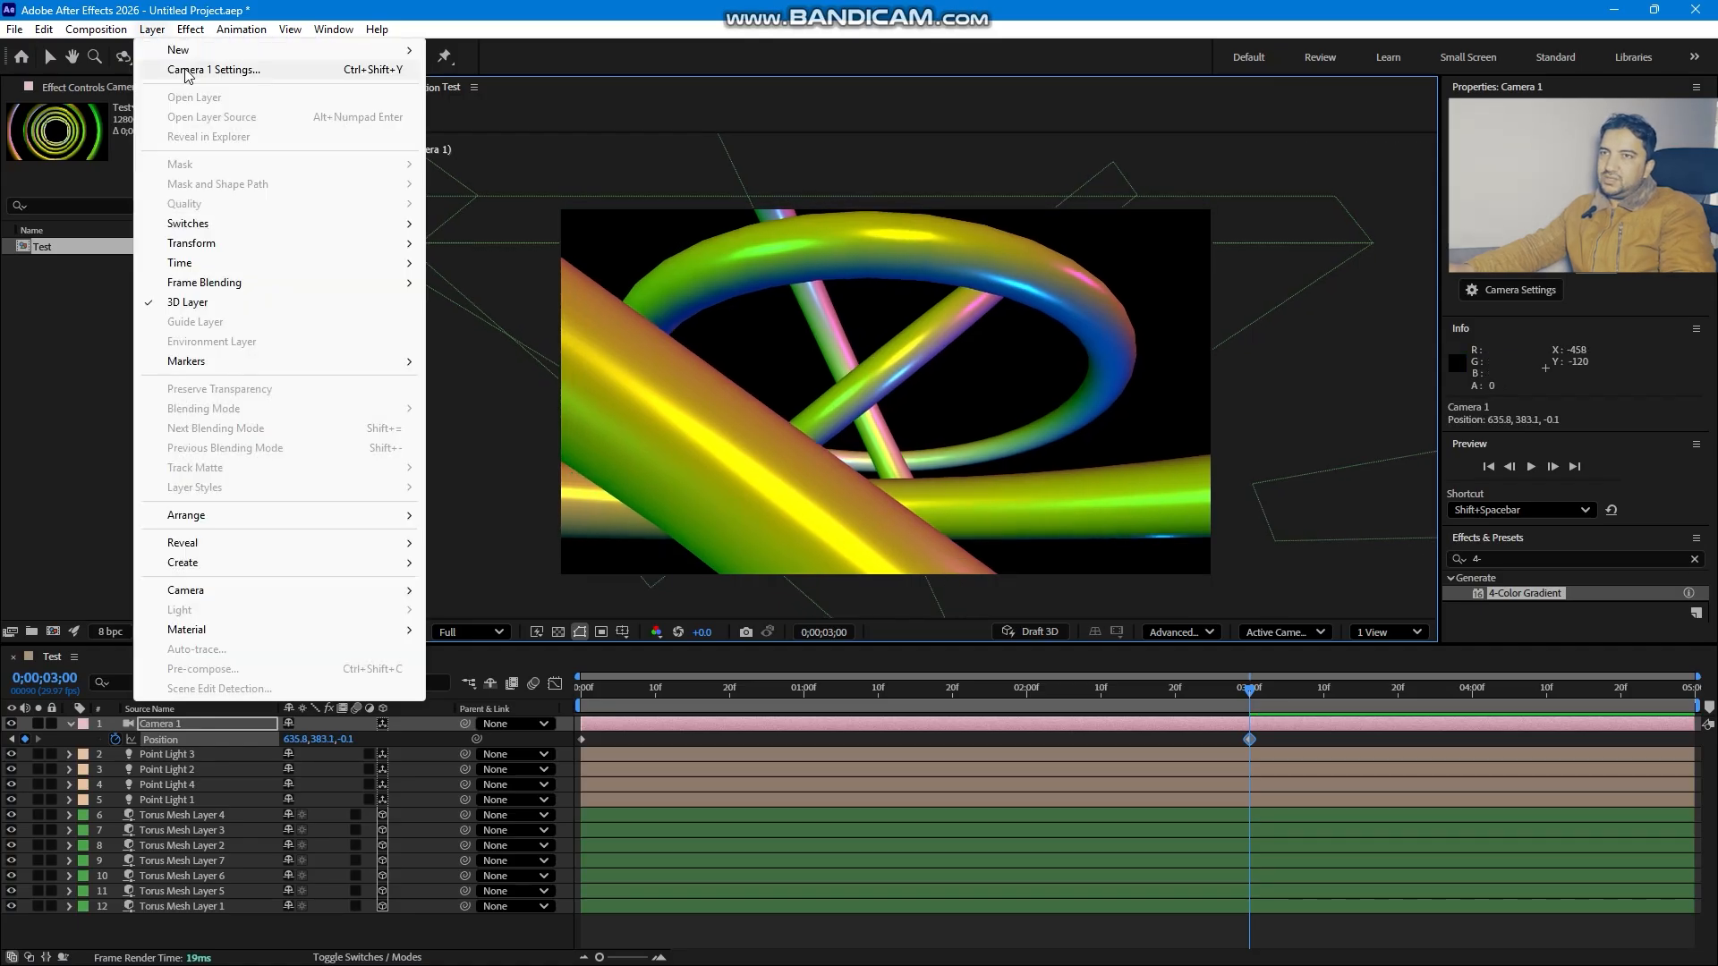
left_click(179, 66)
left_click(1472, 268)
left_click(1455, 325)
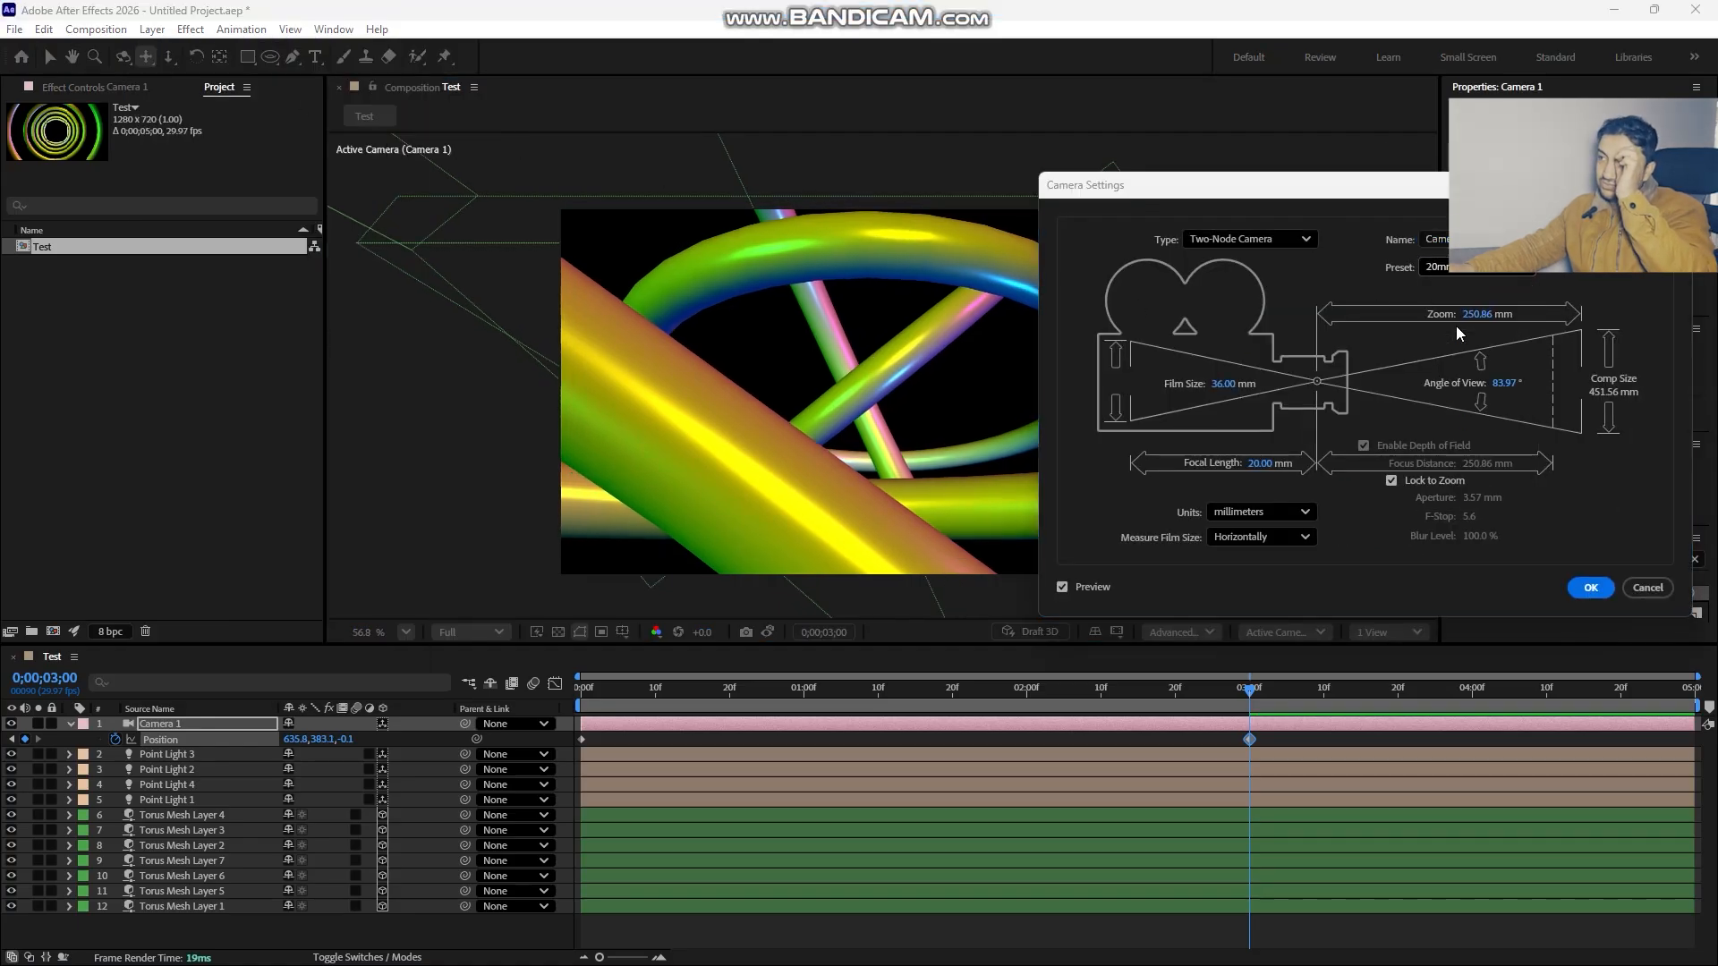
left_click(1589, 588)
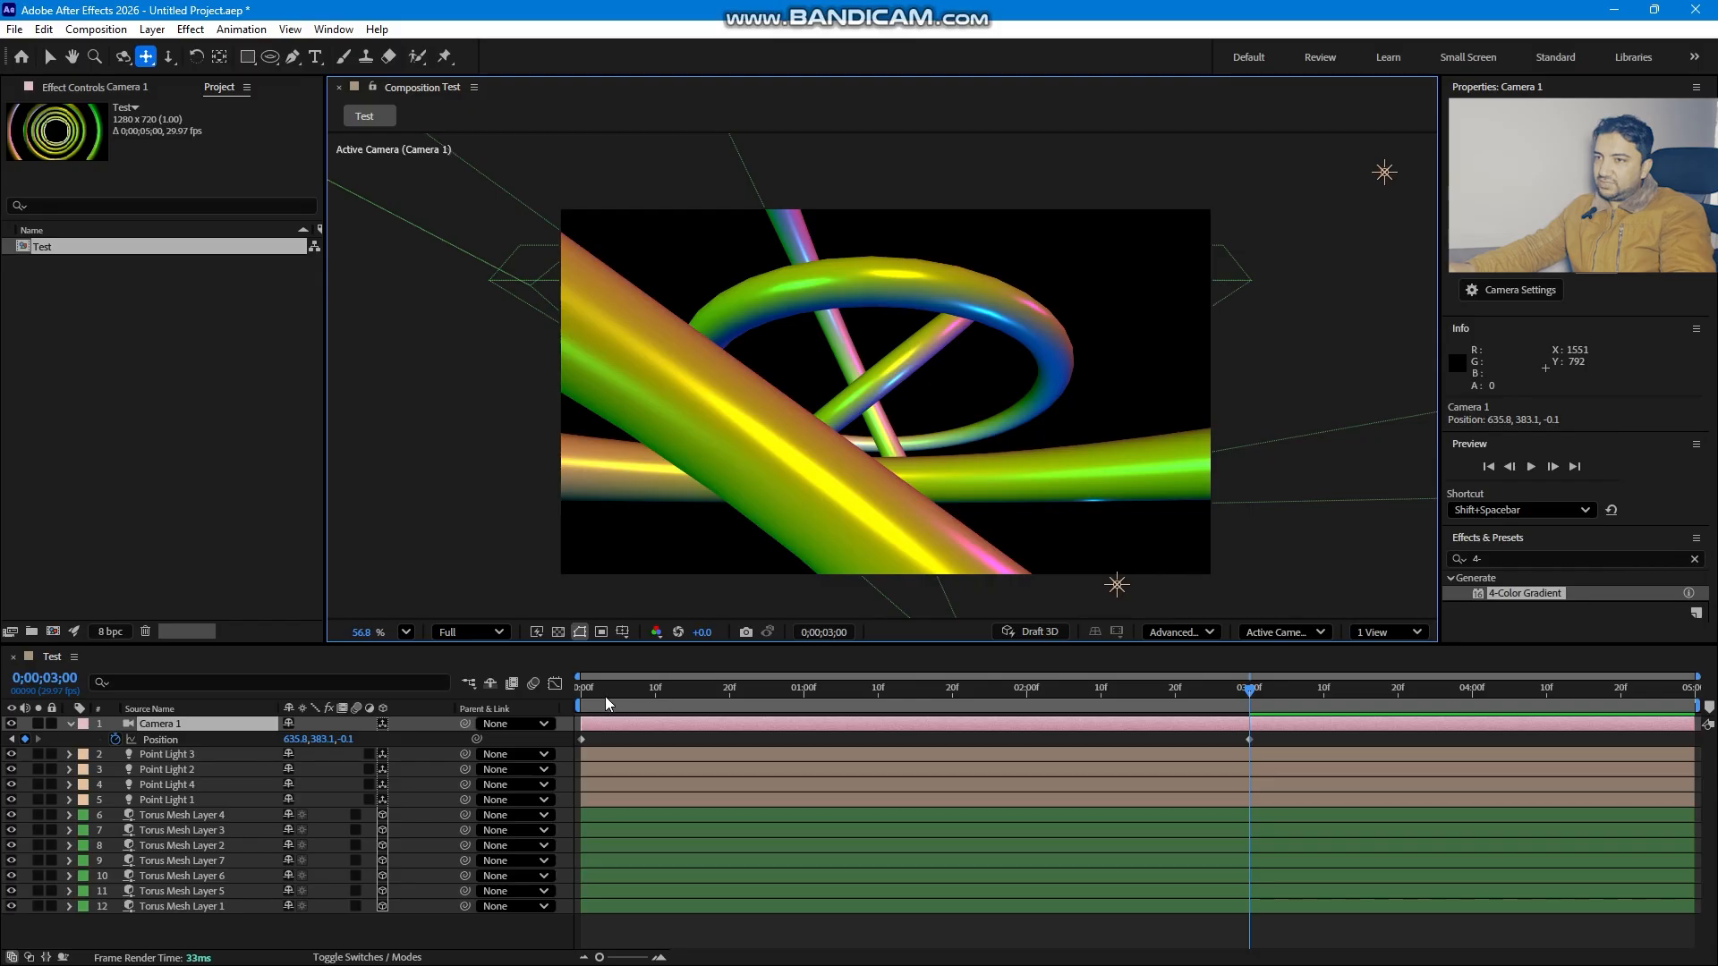
- Preview the camera move from the start, then dolly the camera slightly at the end to add a final Position keyframe
left_click(605, 704)
key("space")
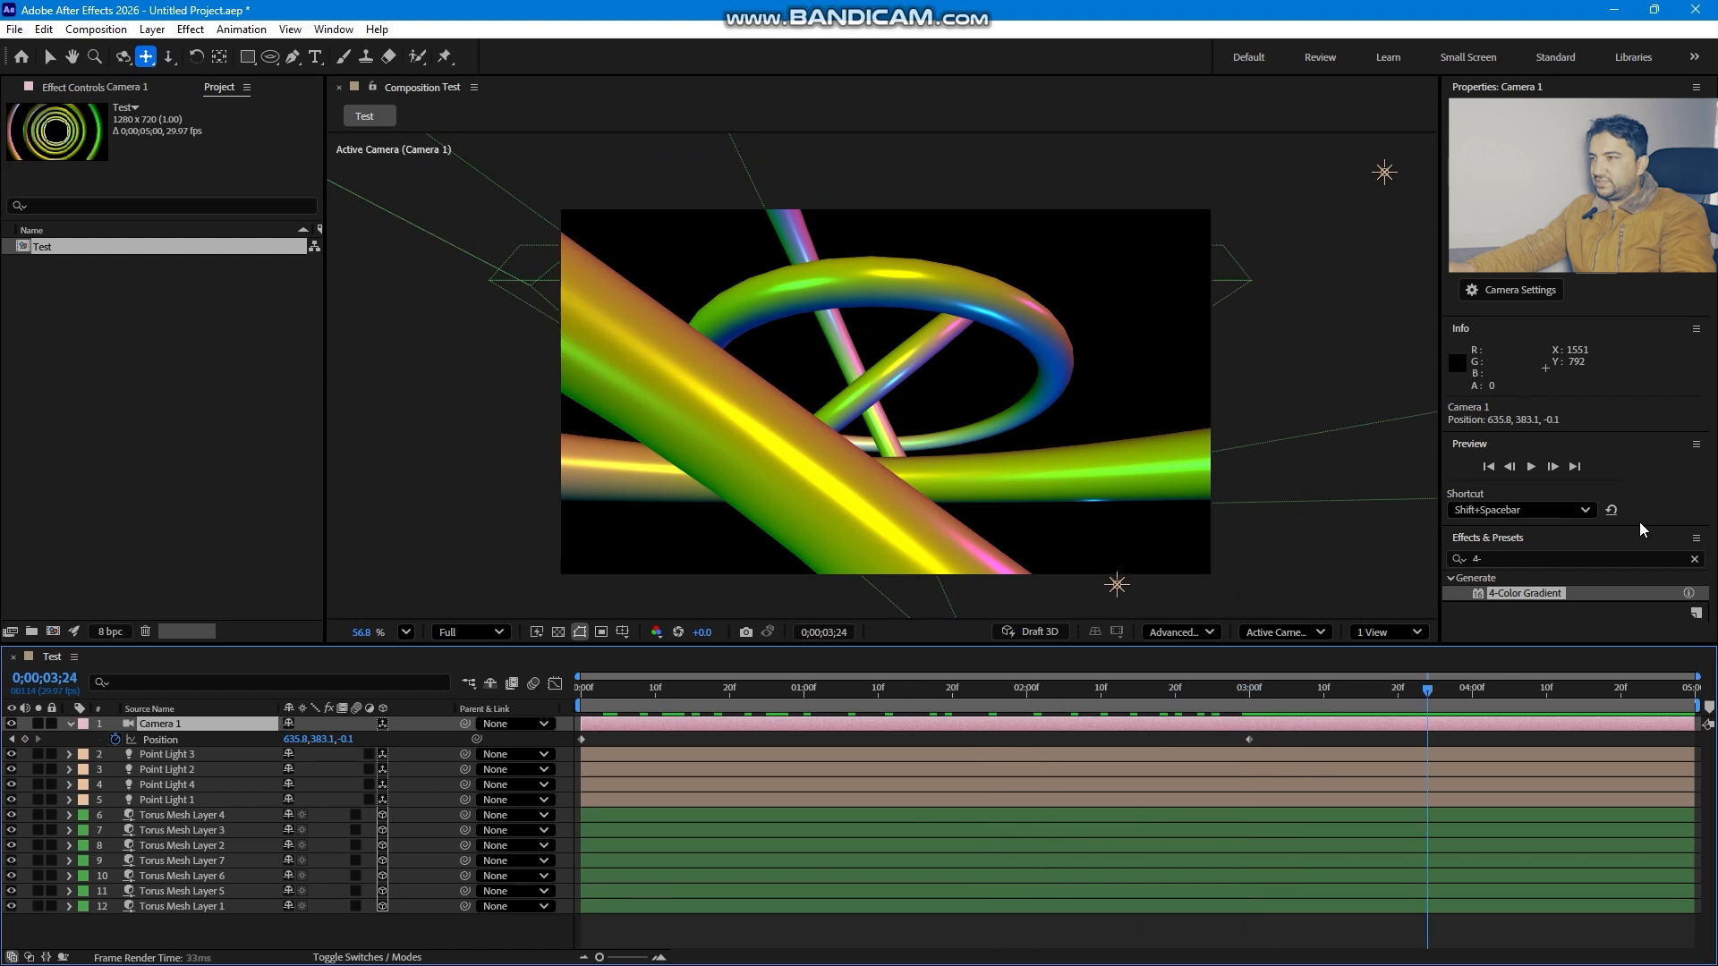
left_click(168, 57)
left_click_drag(841, 458, 837, 371)
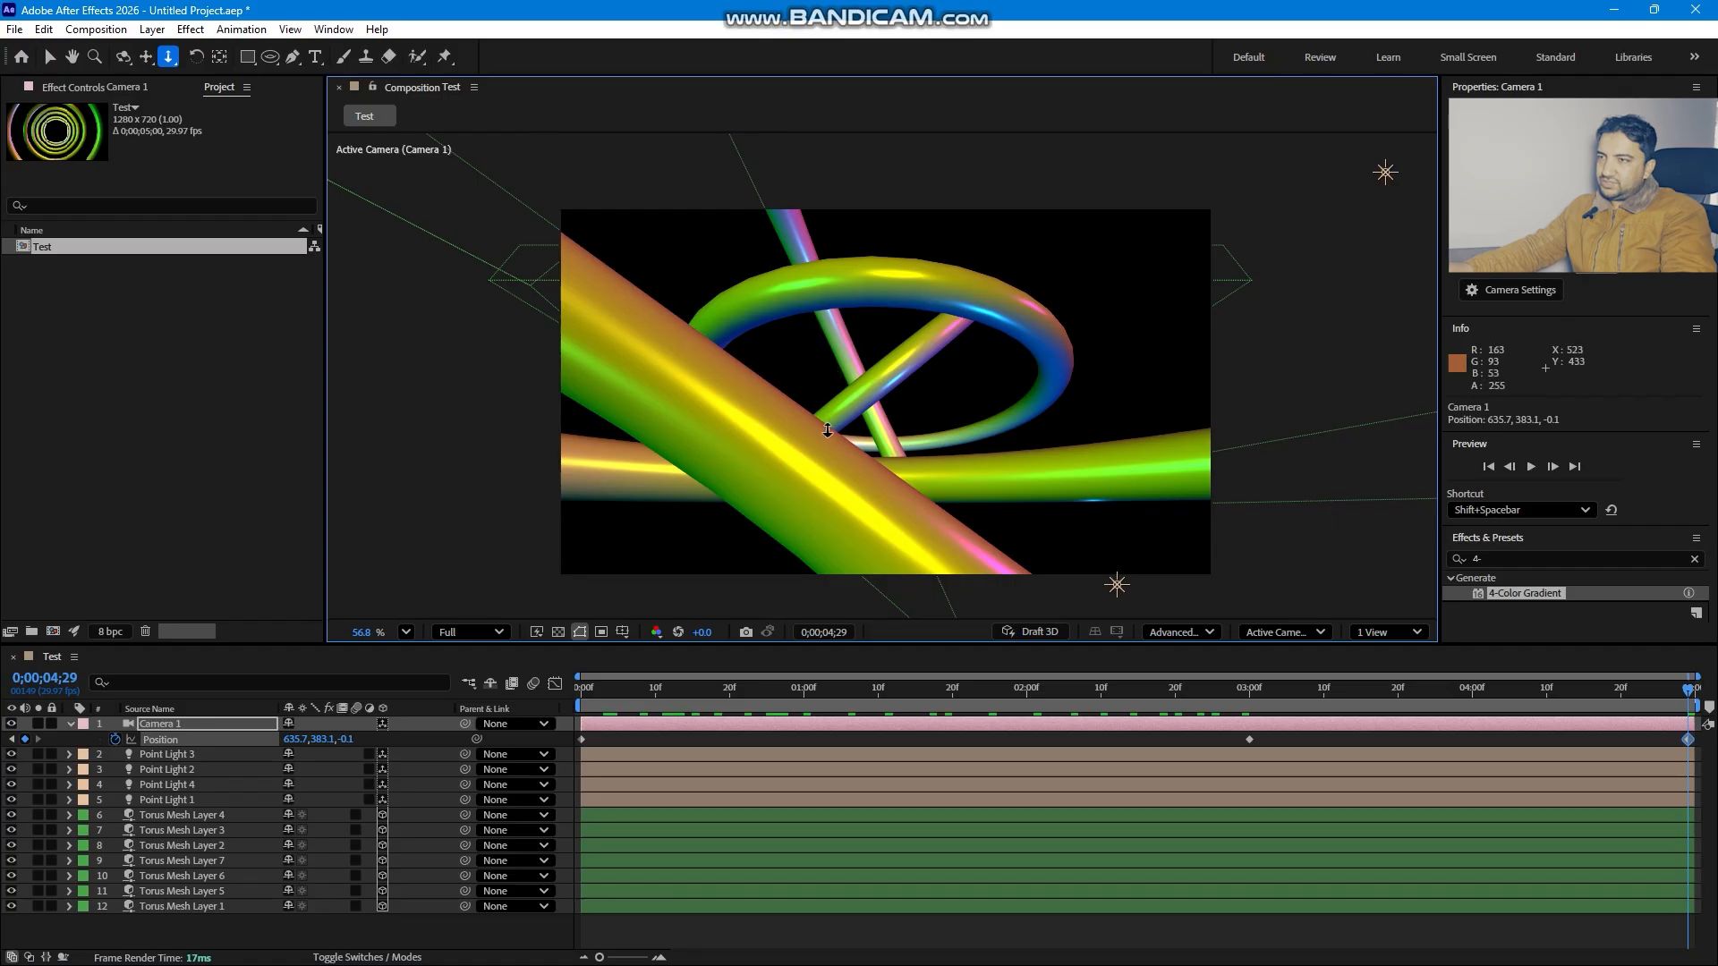
- Apply Easy Ease to the camera's middle Position keyframe at 3 seconds
right_click(1249, 739)
mouse_move(1326, 726)
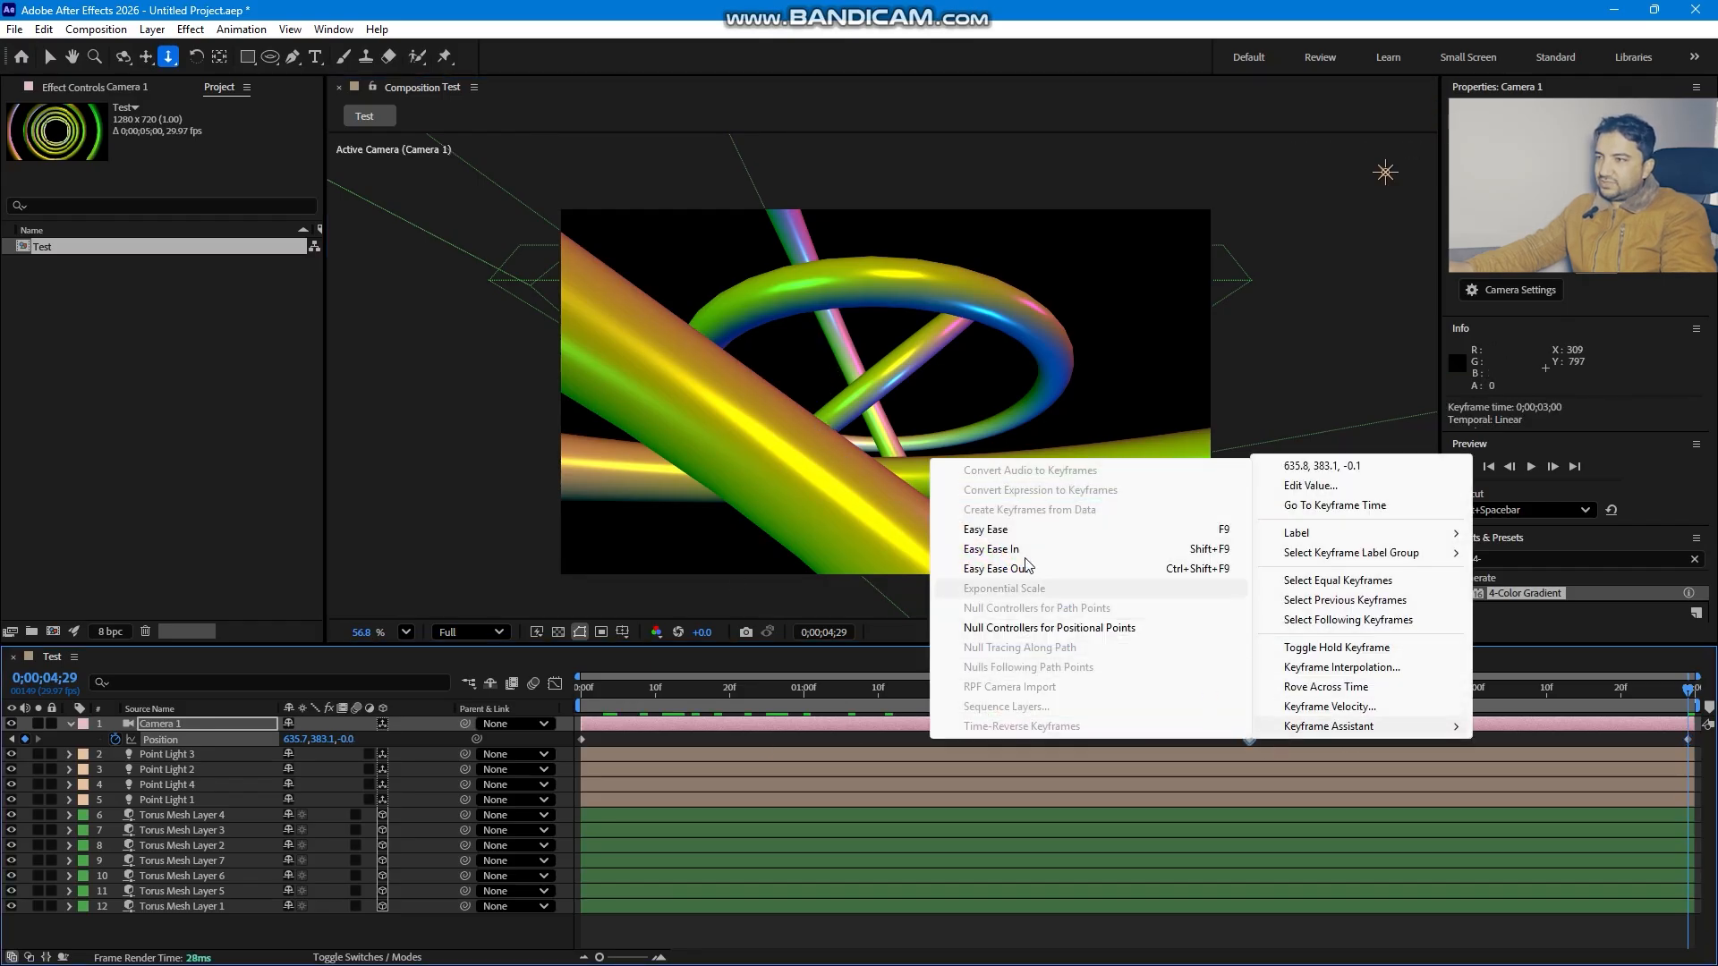
left_click(993, 529)
- Create a new solid named BG and move it to the bottom of the layer stack
left_click_drag(611, 696, 751, 689)
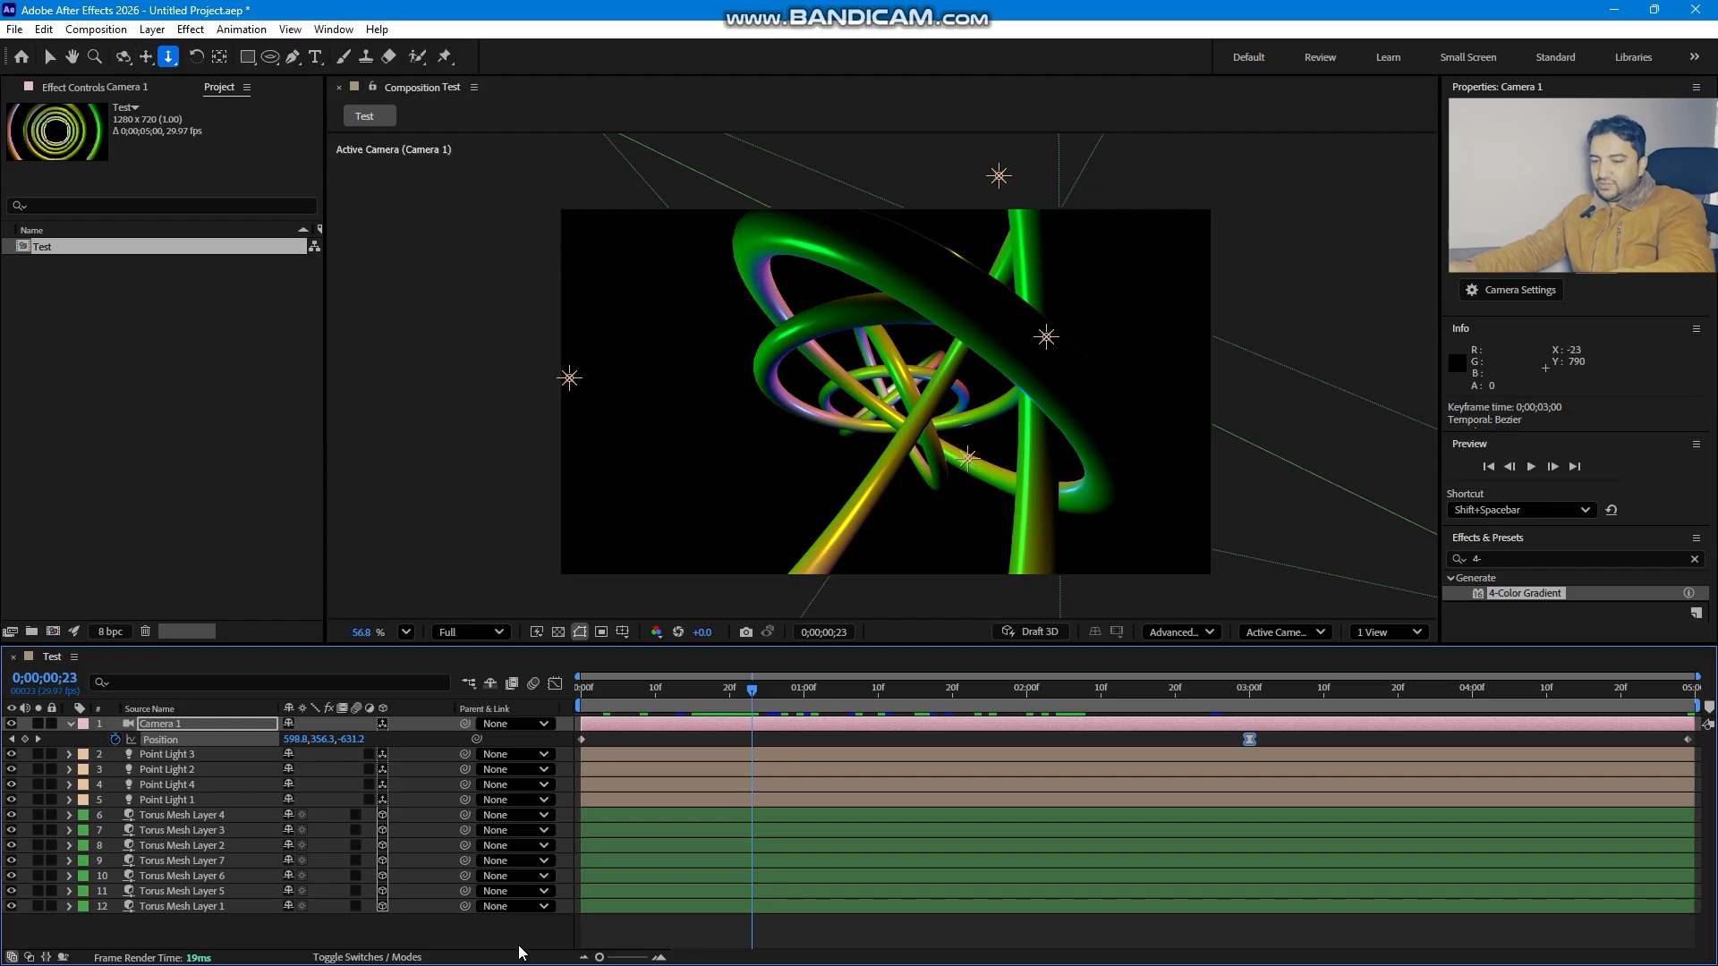
key("ctrl+y")
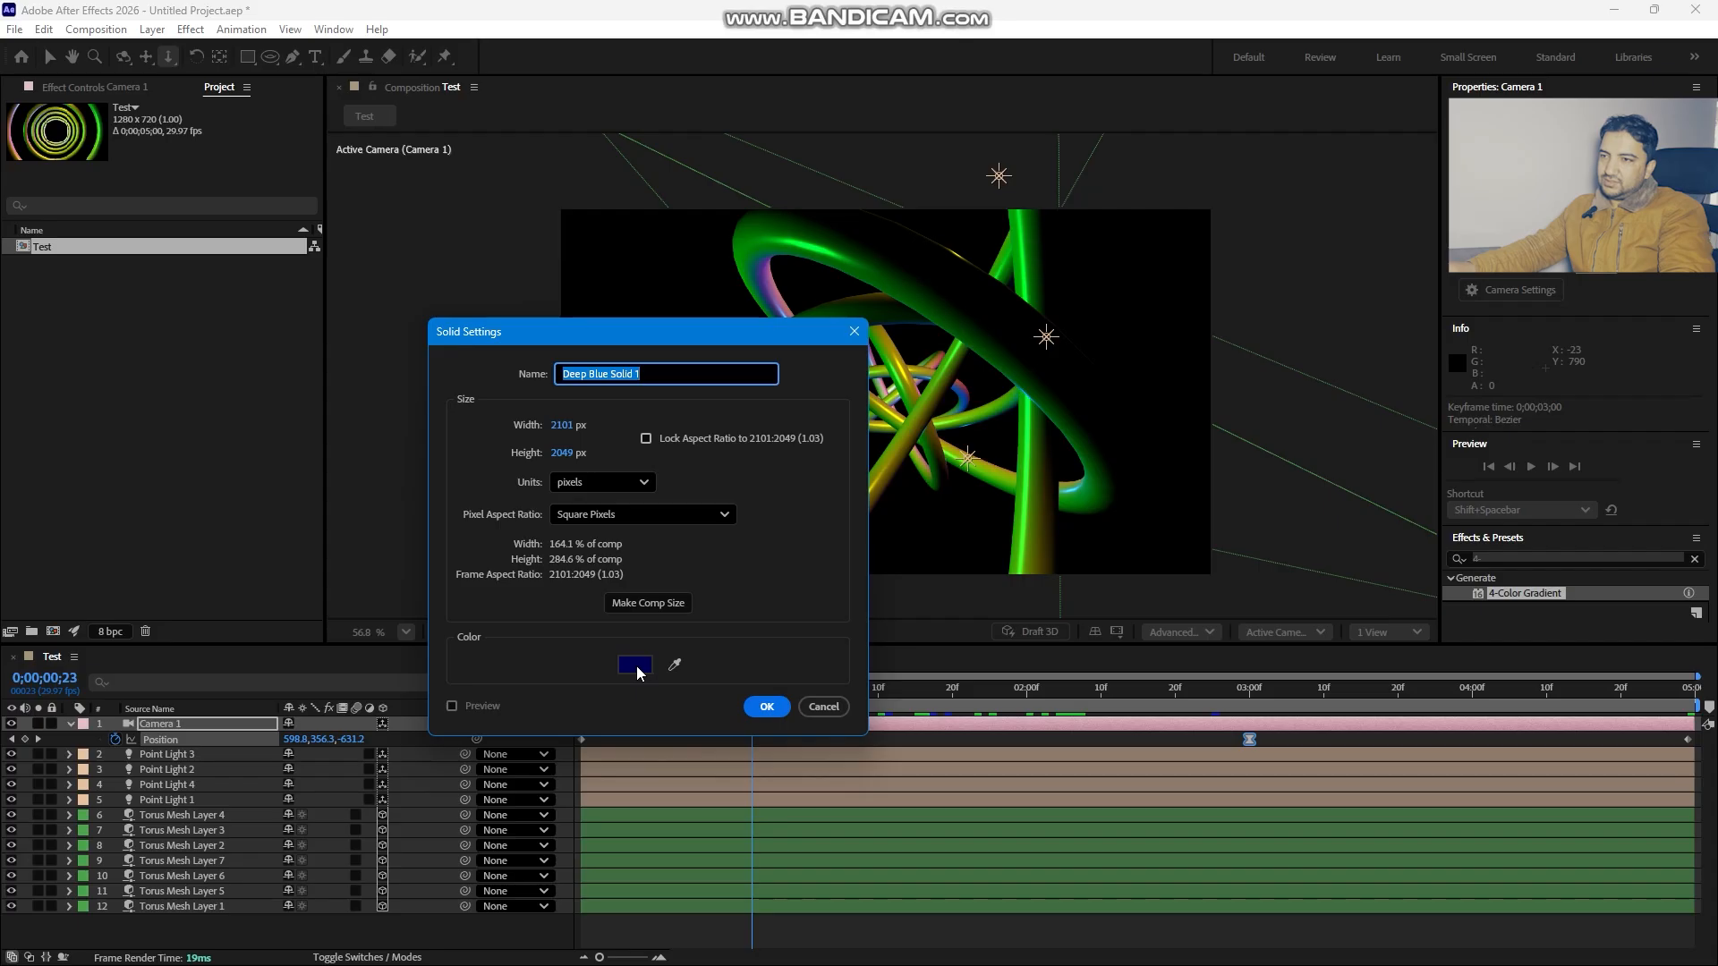
type("BG")
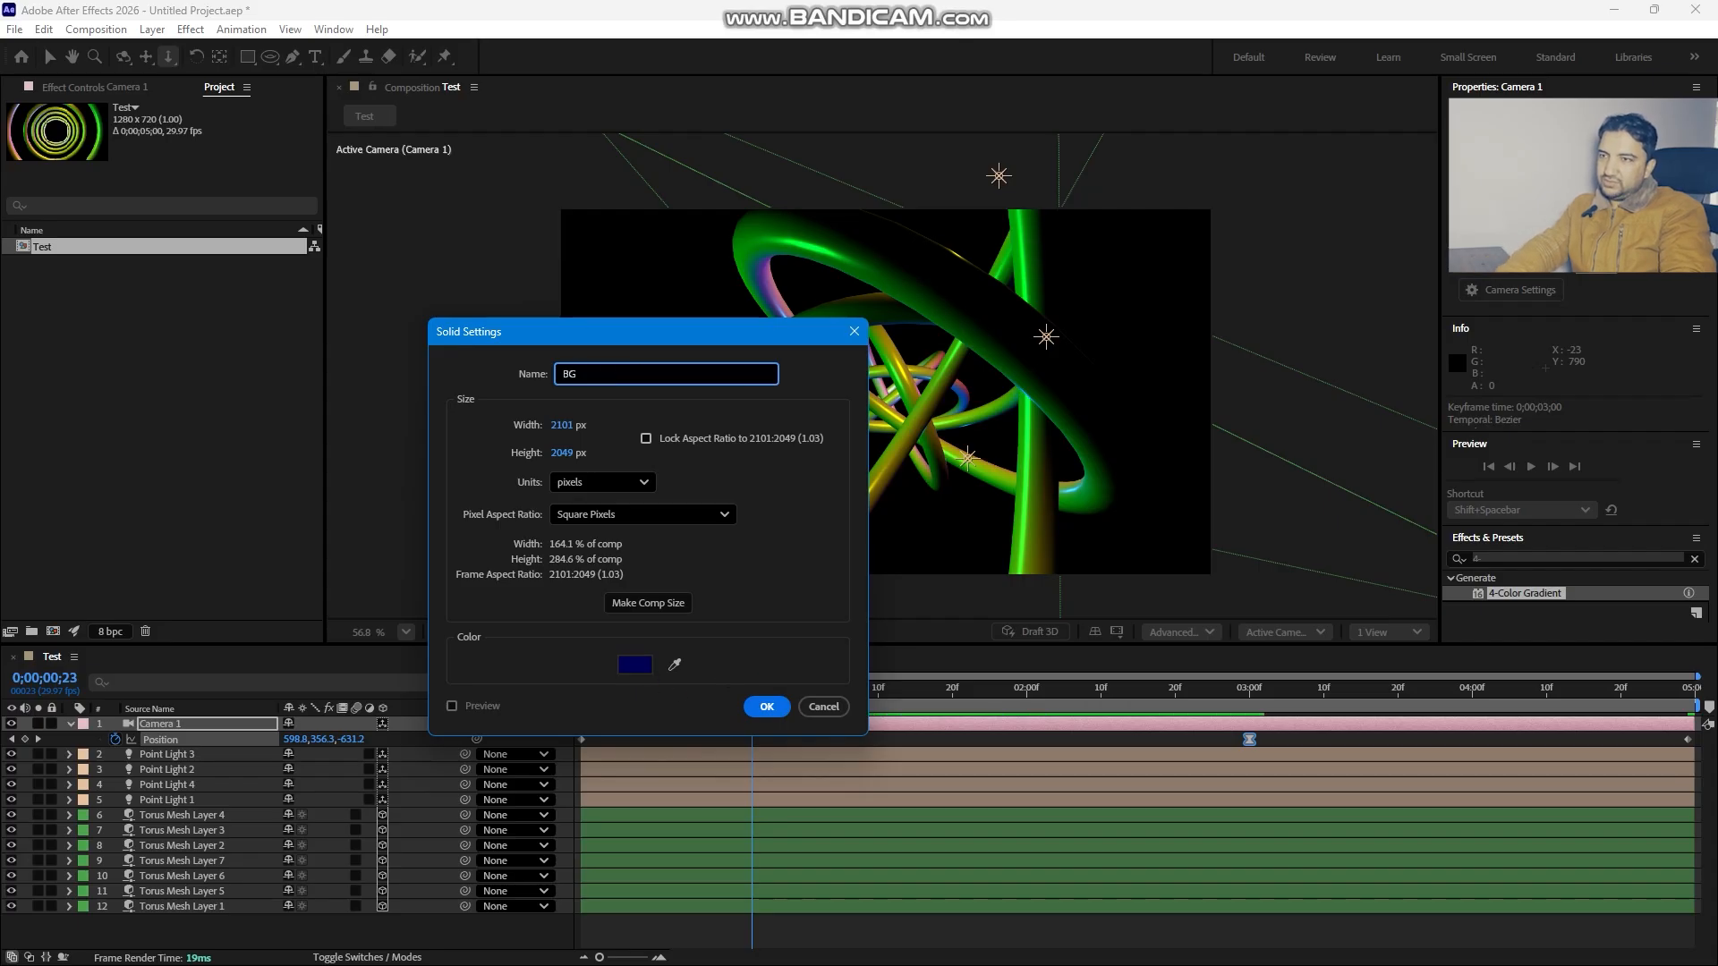
key("Return")
left_click_drag(171, 721, 187, 931)
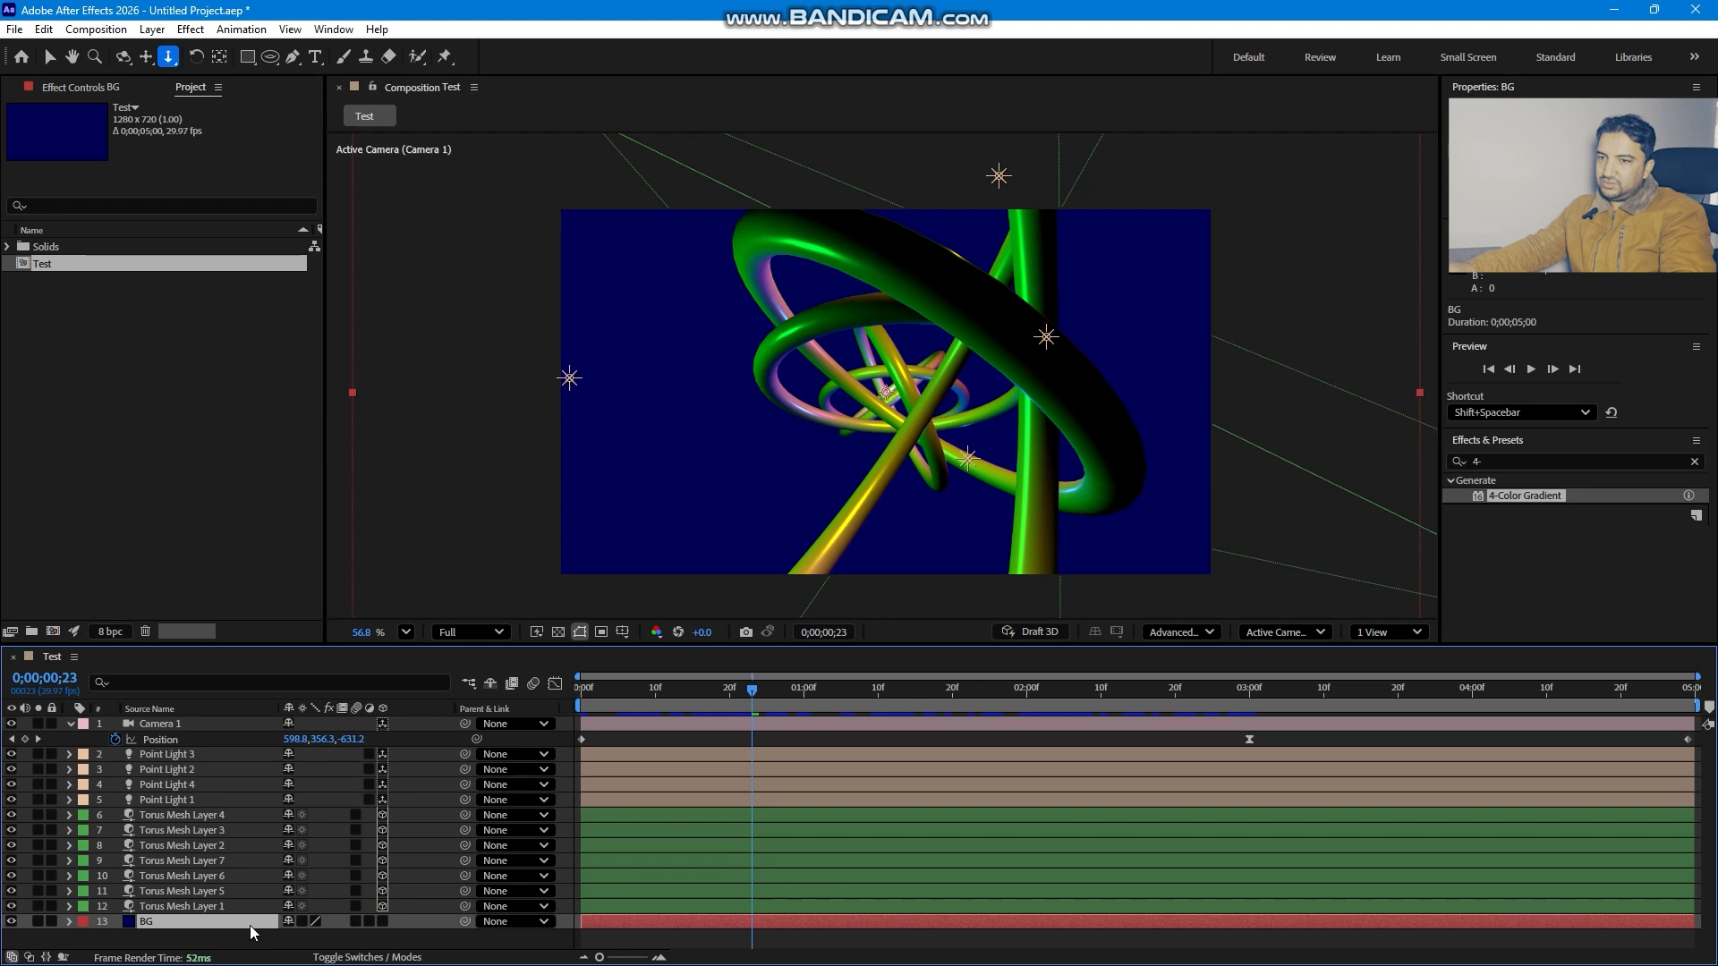
- Search the effects for ramp and apply Gradient Ramp to the BG layer
left_click(1588, 460)
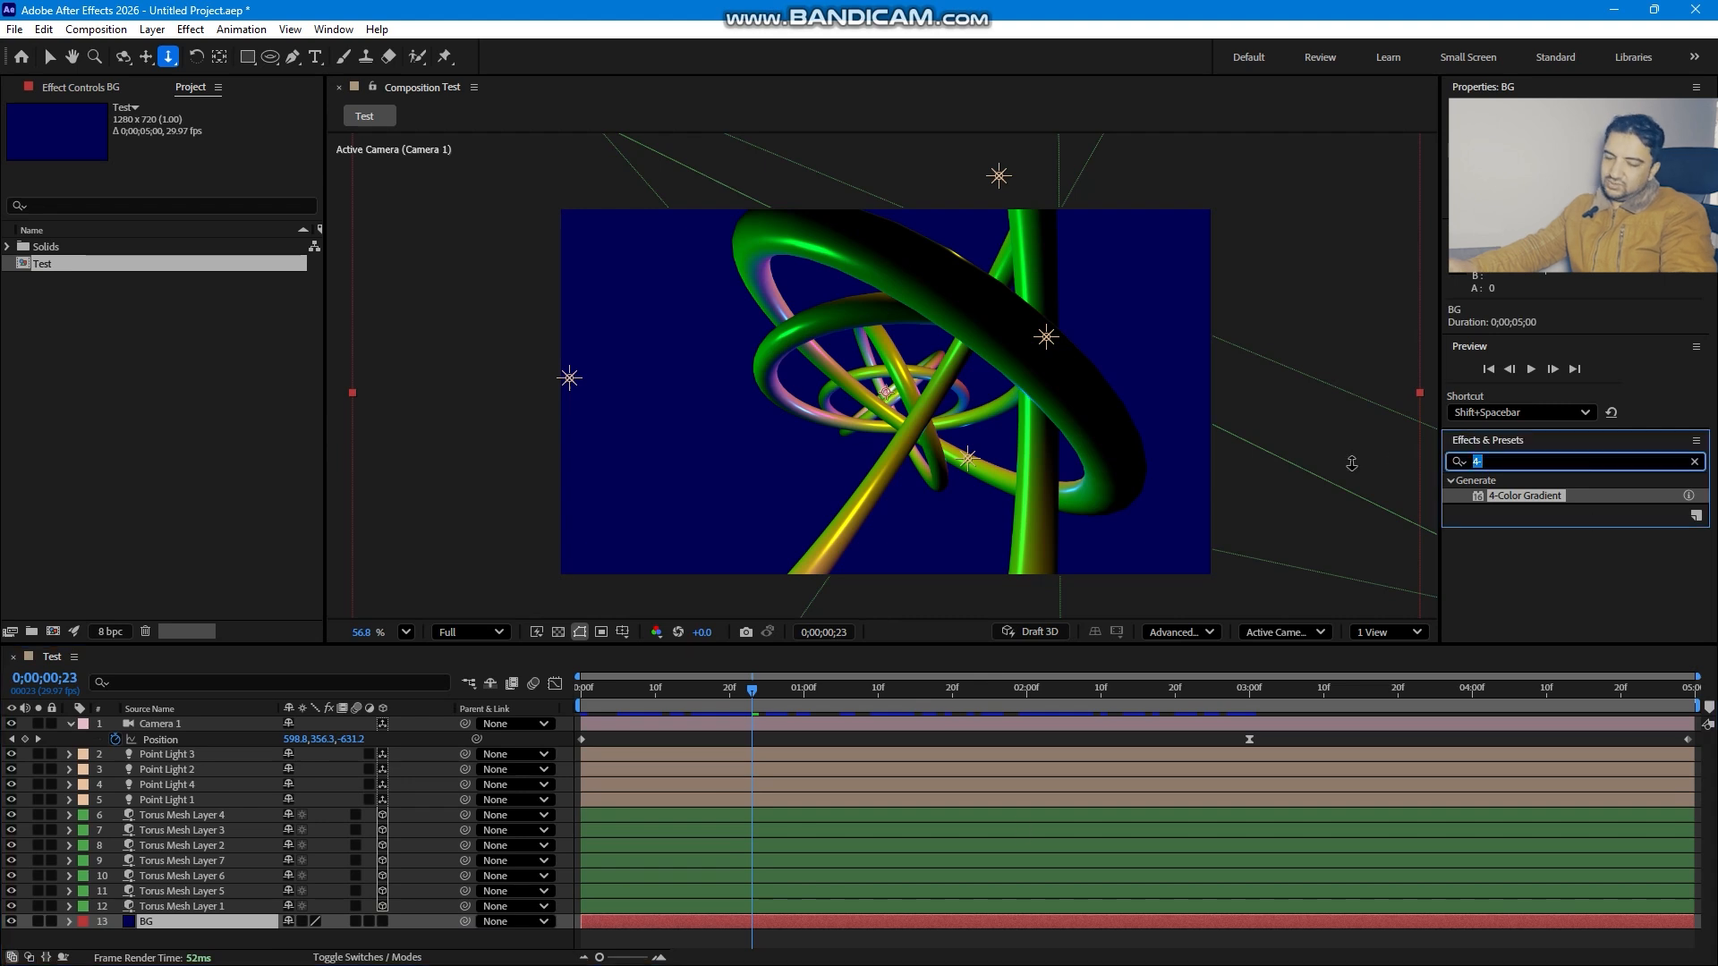
type("ramp")
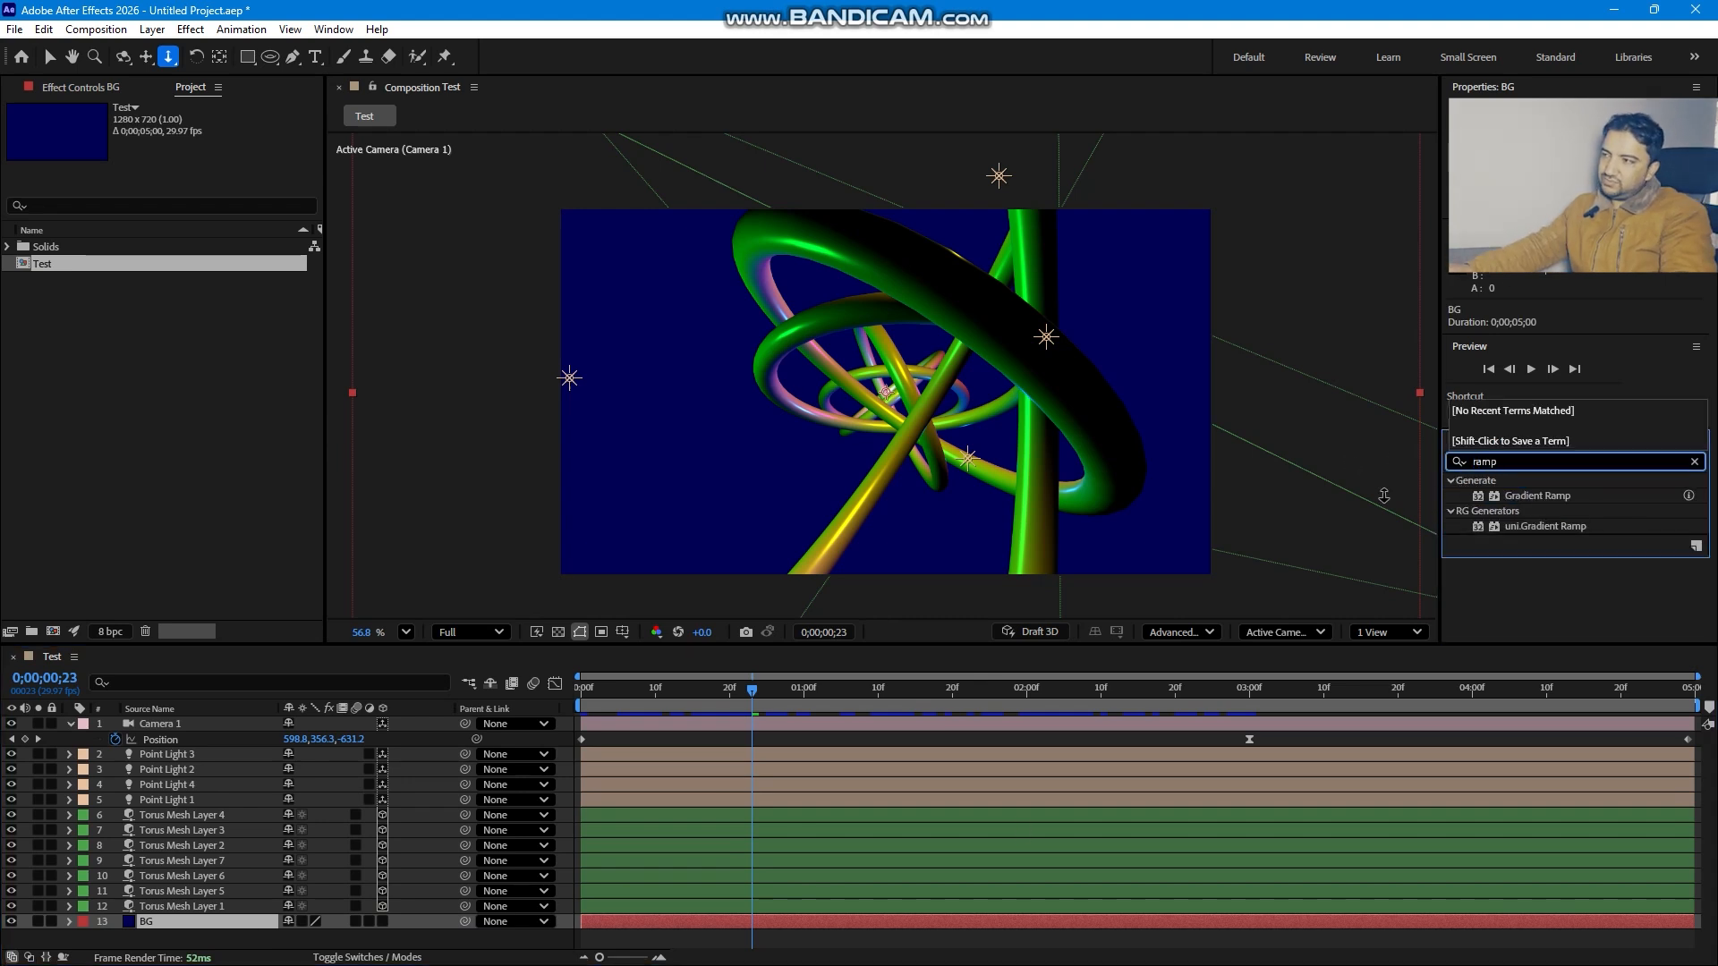
double_click(1539, 495)
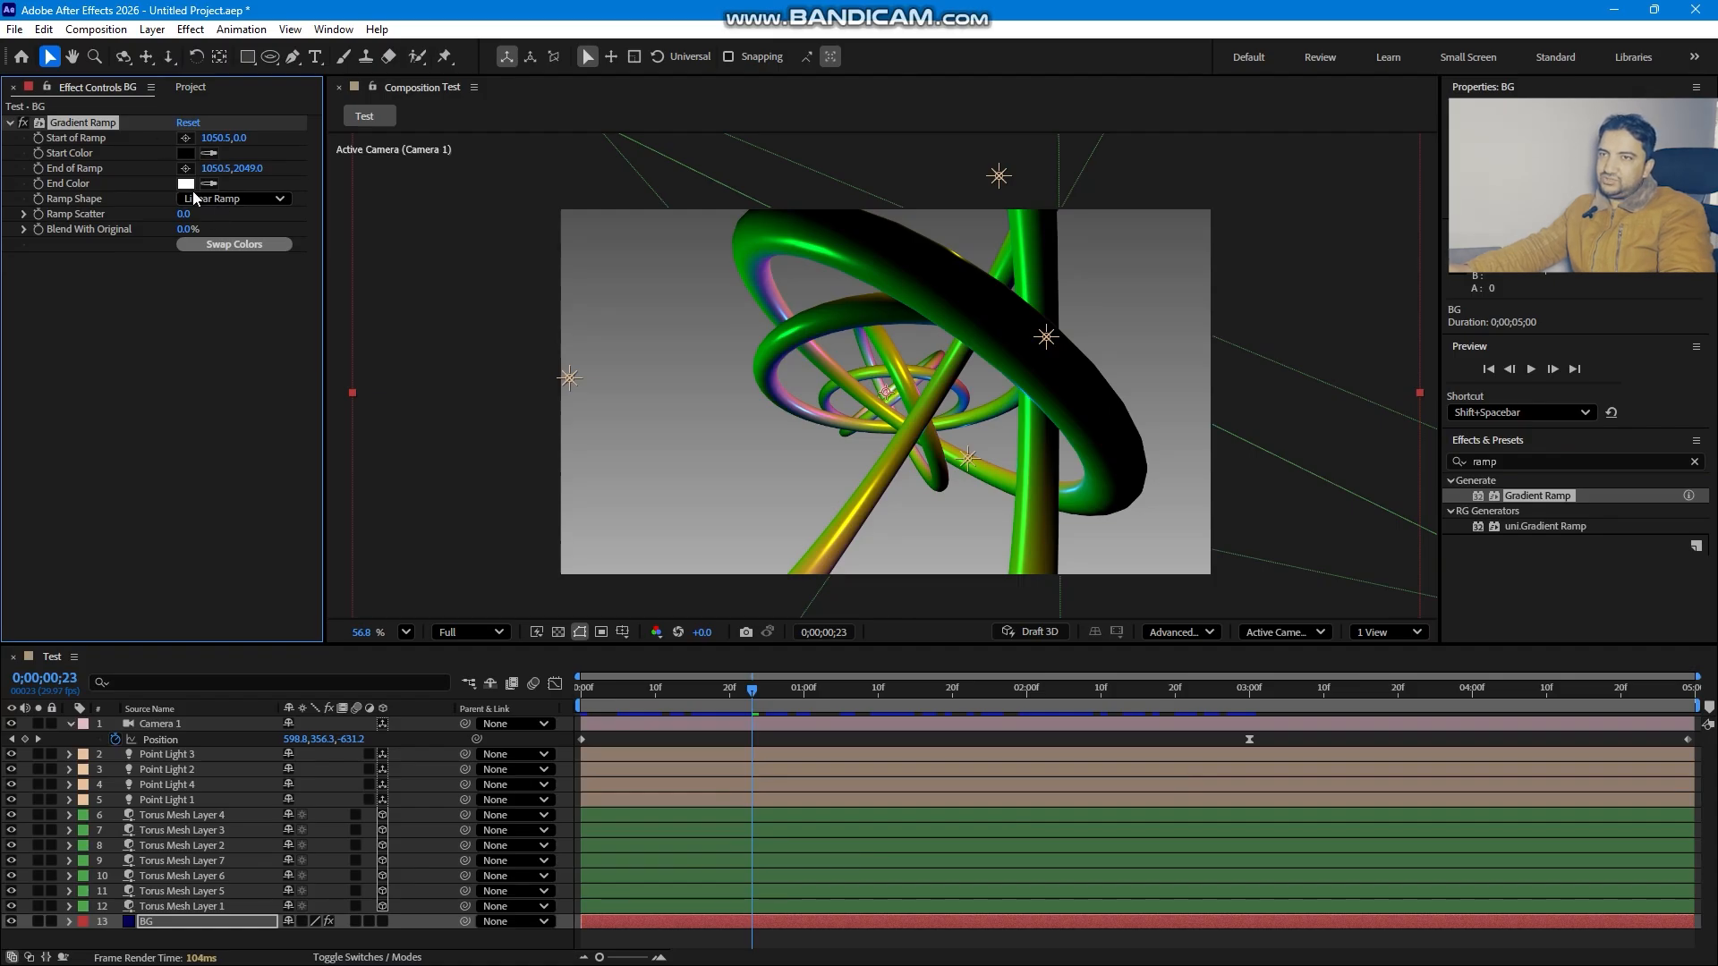
- Reposition the ramp's start and end points across the frame and swap its colours
left_click(185, 139)
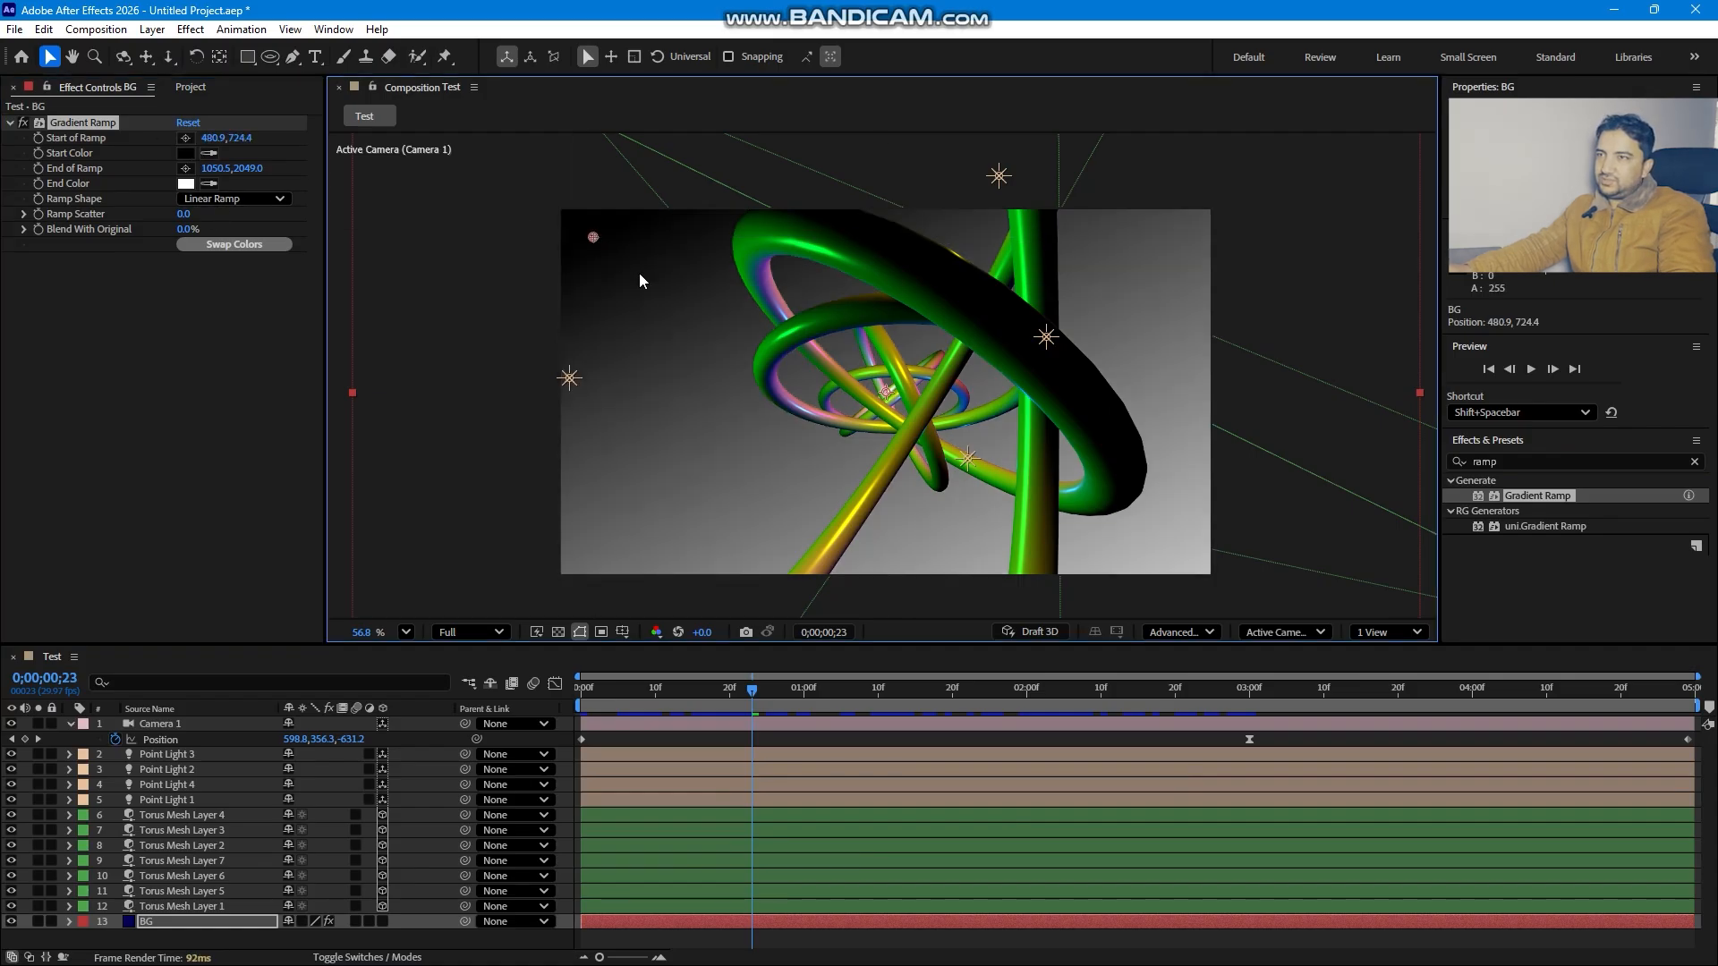
left_click(509, 193)
left_click(185, 169)
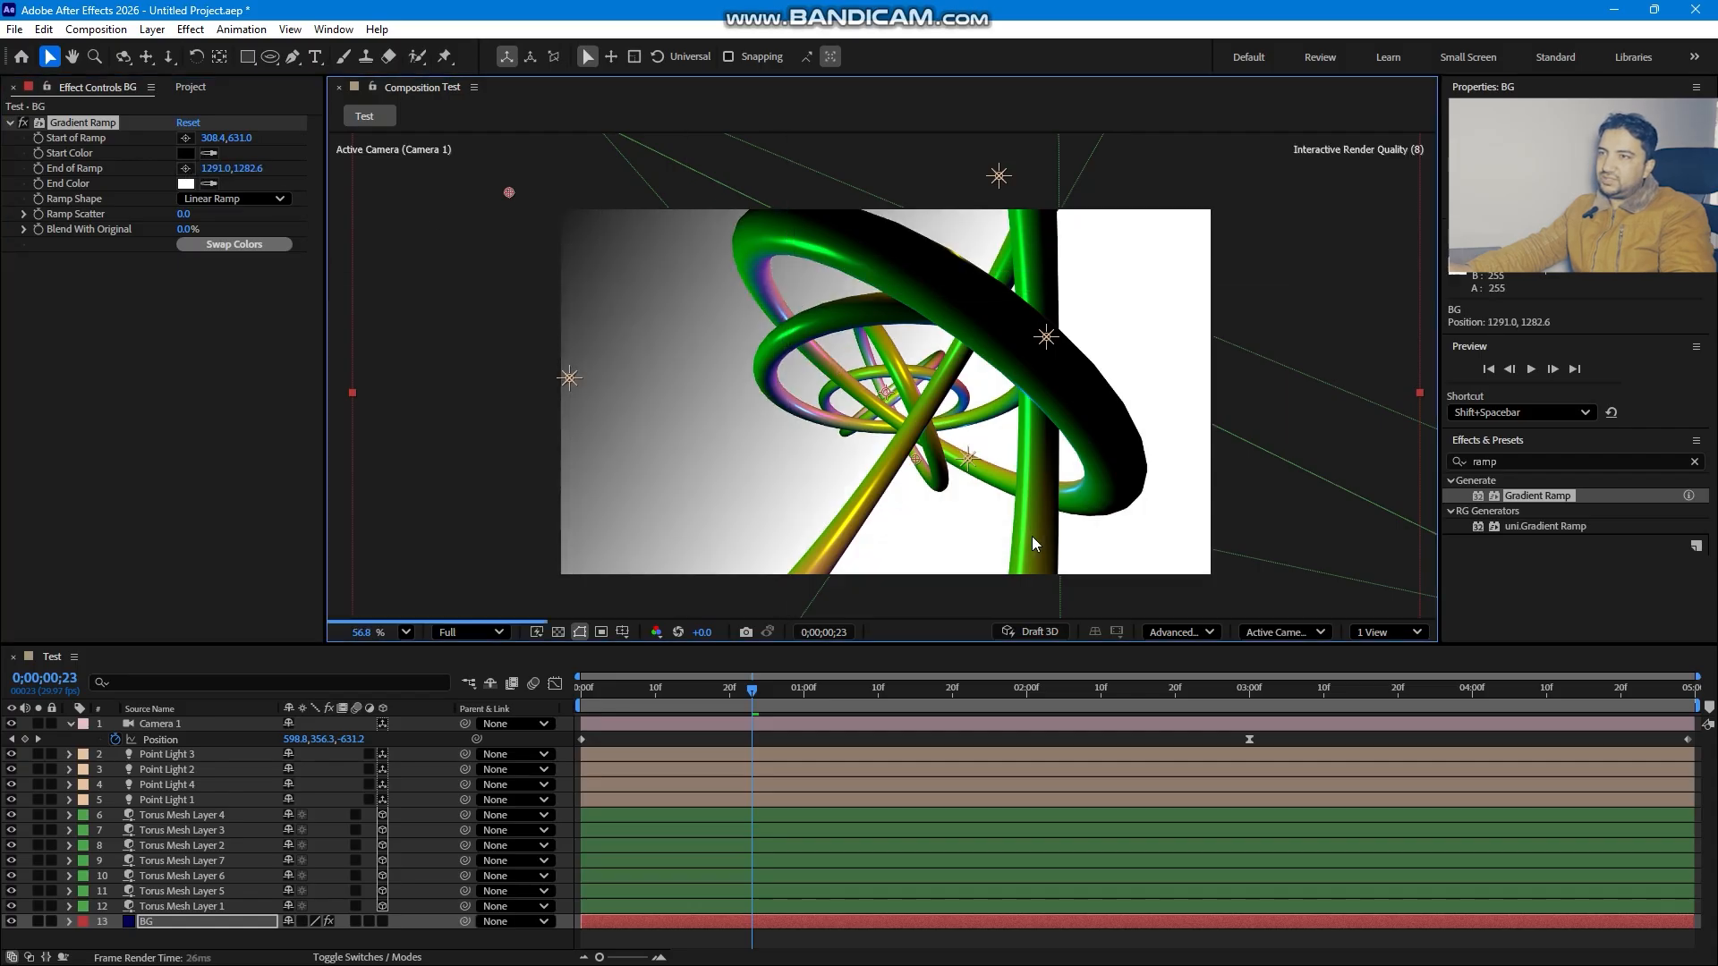
left_click(1173, 597)
left_click(262, 246)
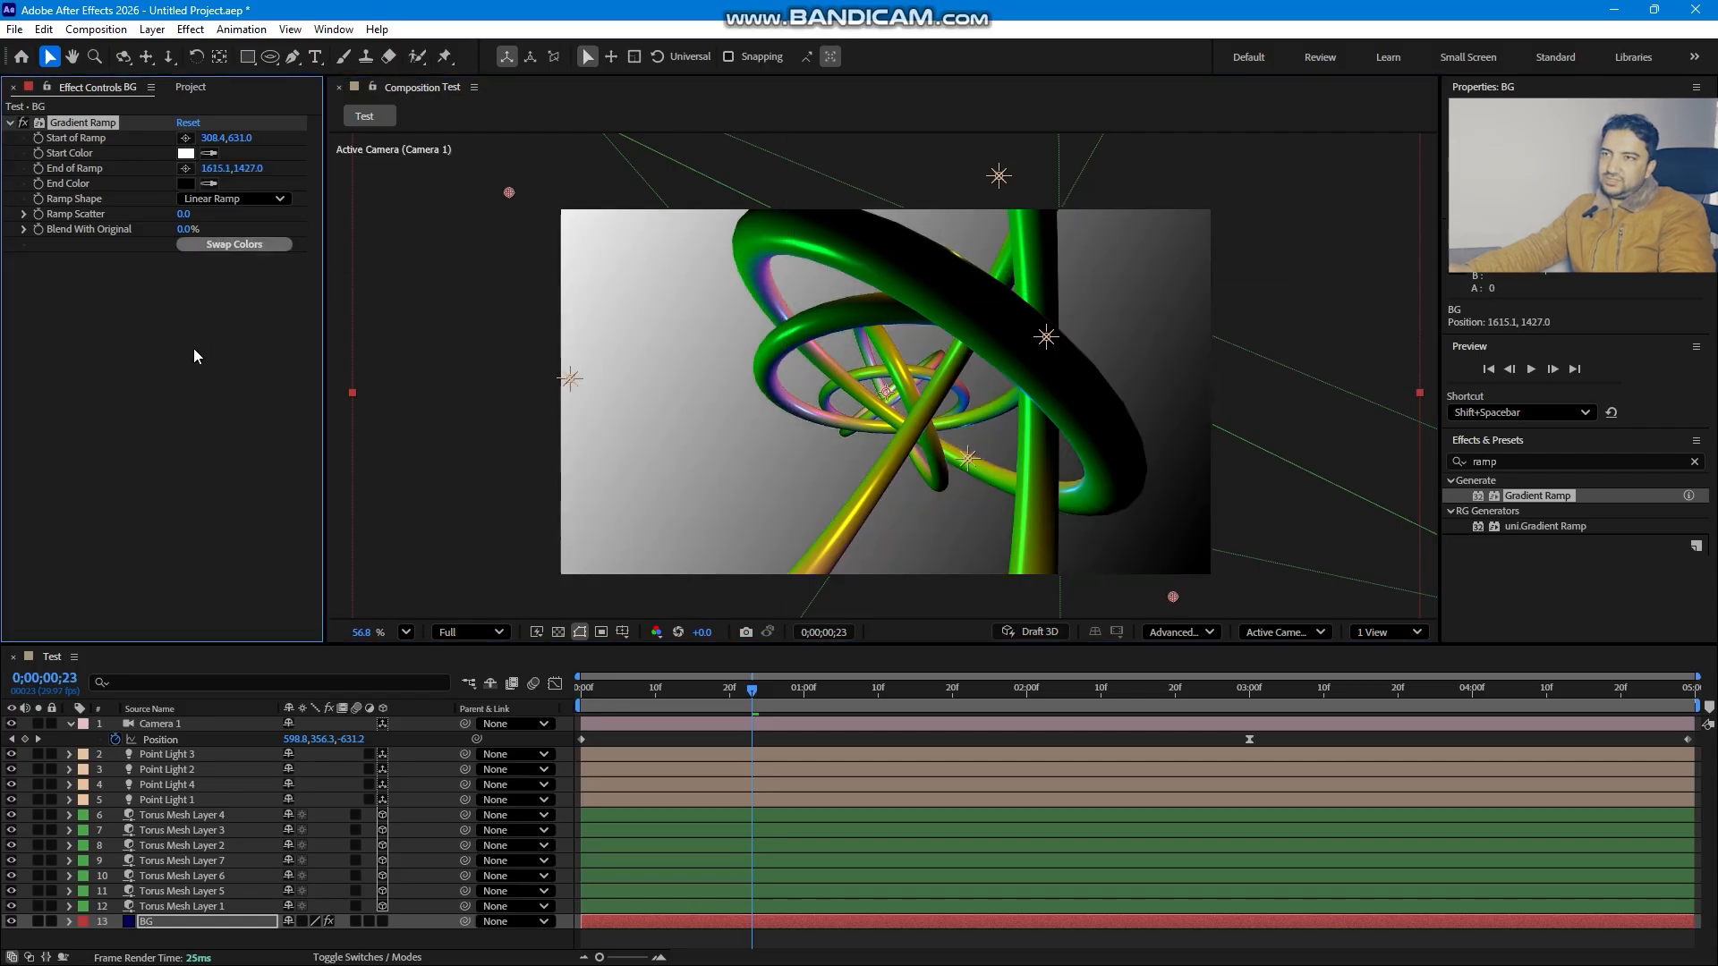
- Set the ramp's start colour to orange FF8604
left_click(186, 153)
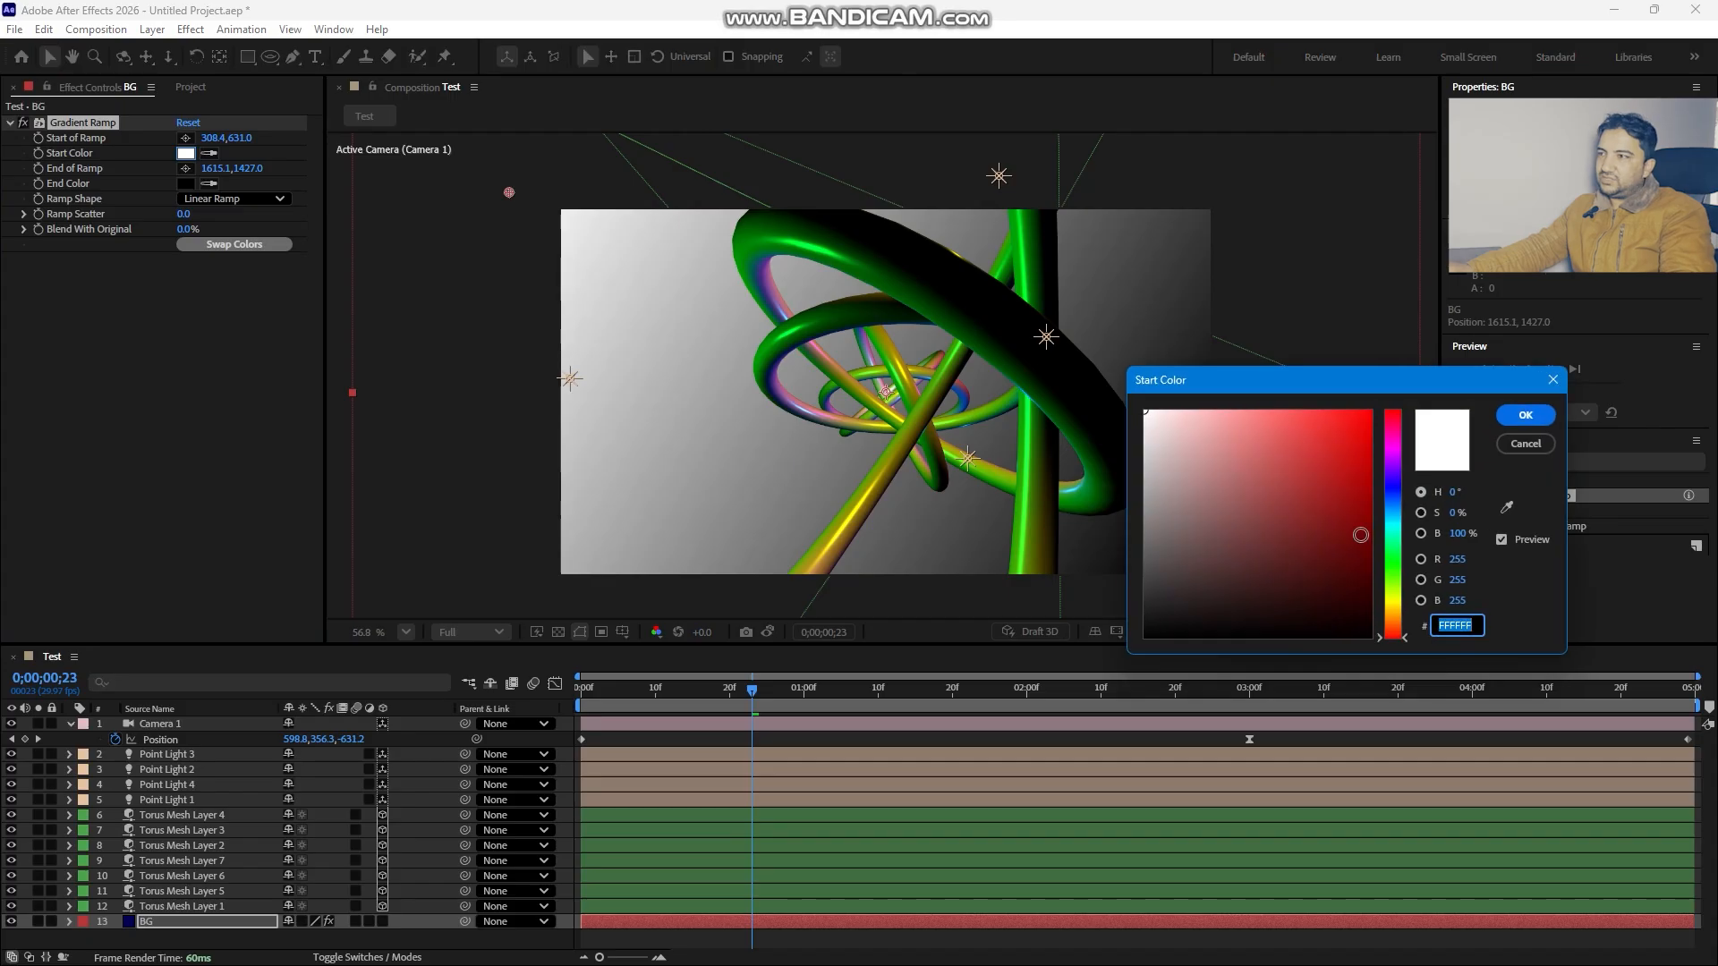
left_click(1367, 412)
left_click_drag(1389, 539, 1405, 621)
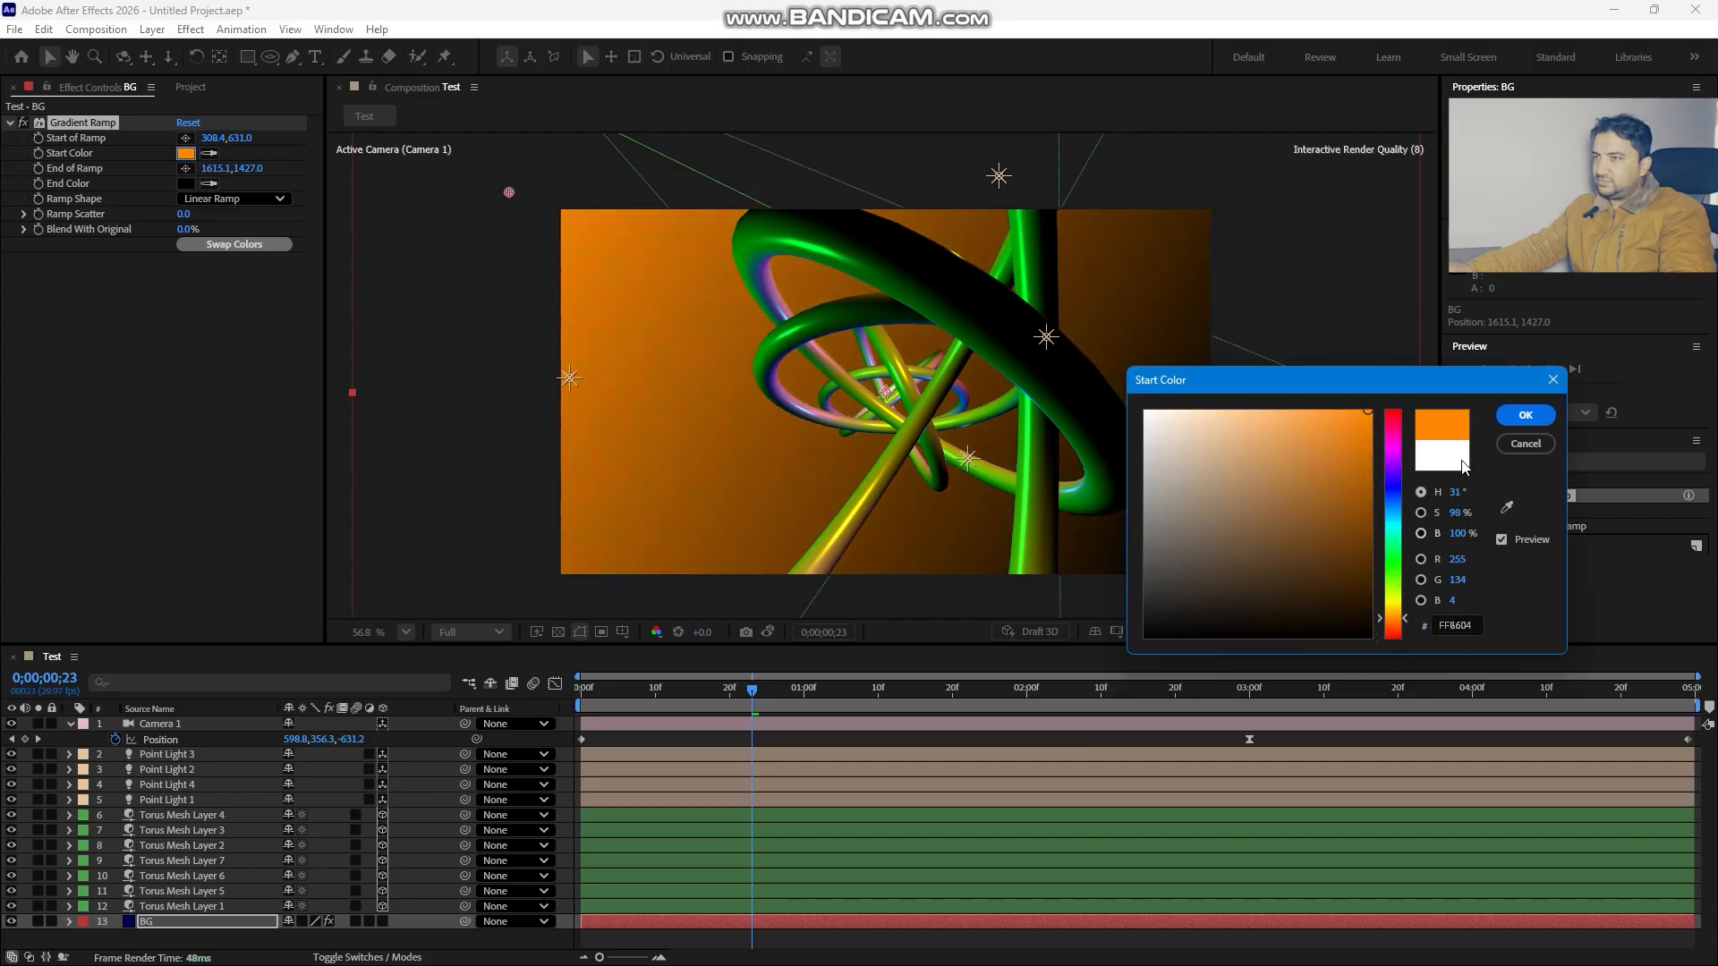
left_click(1525, 415)
- Drag the ramp's start point to the upper-left corner and its end point to the frame centre
left_click_drag(570, 220, 431, 84)
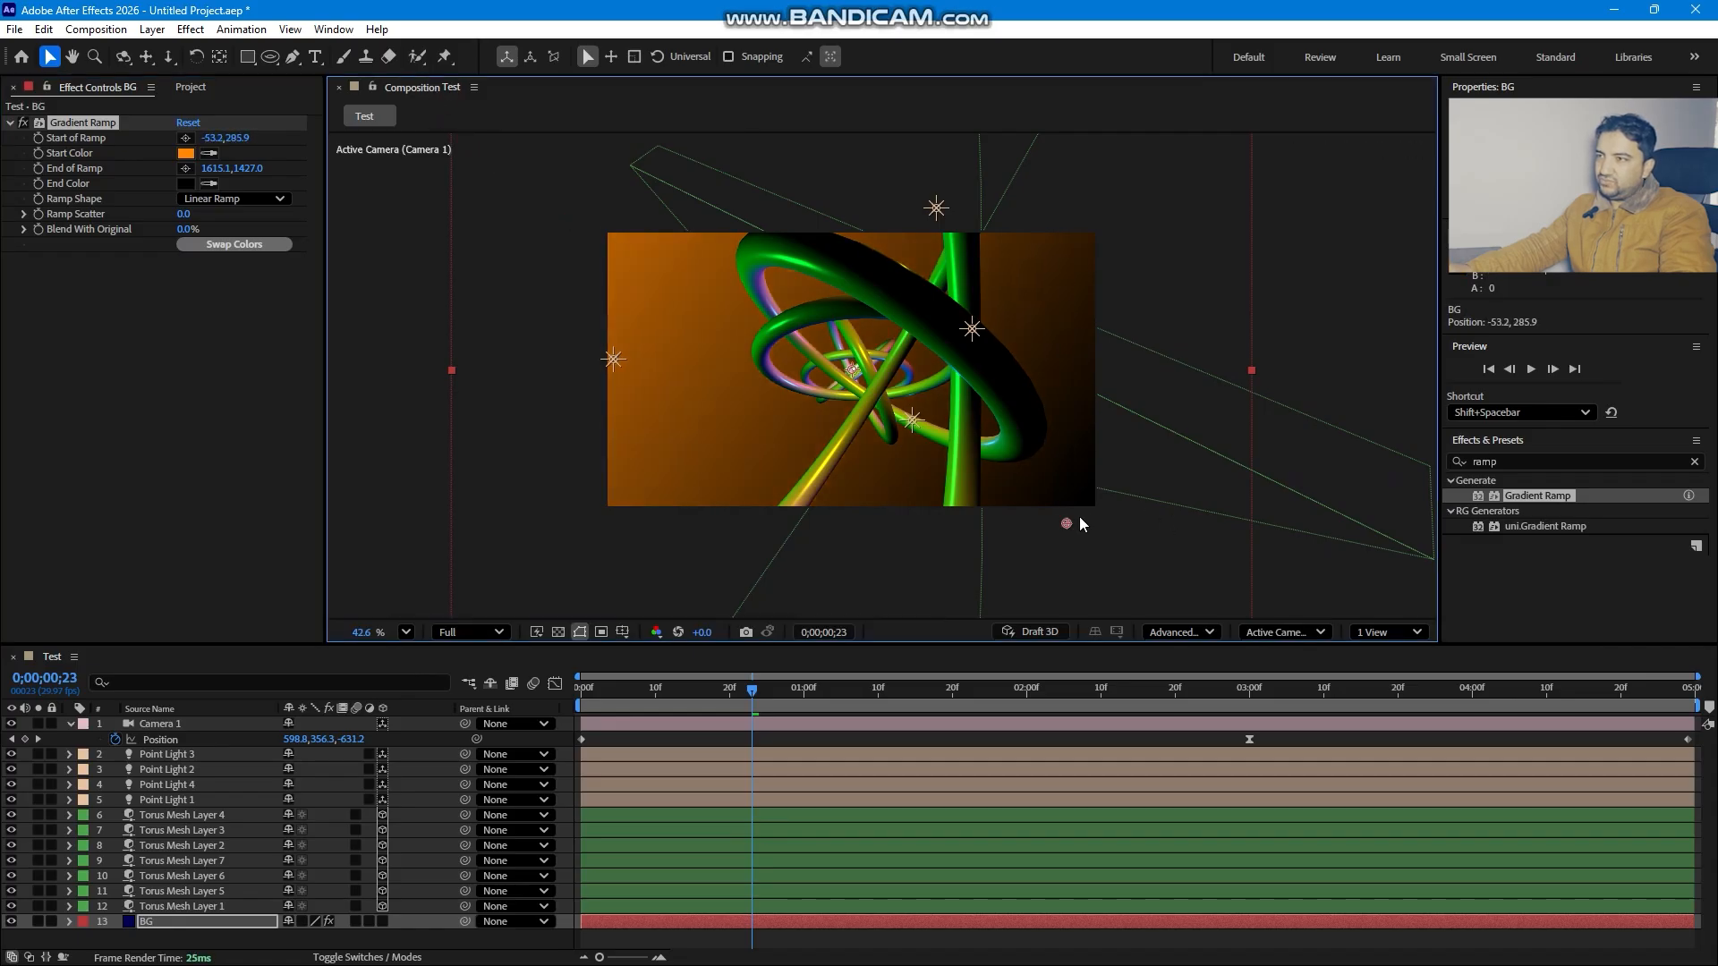
left_click_drag(1068, 524, 850, 371)
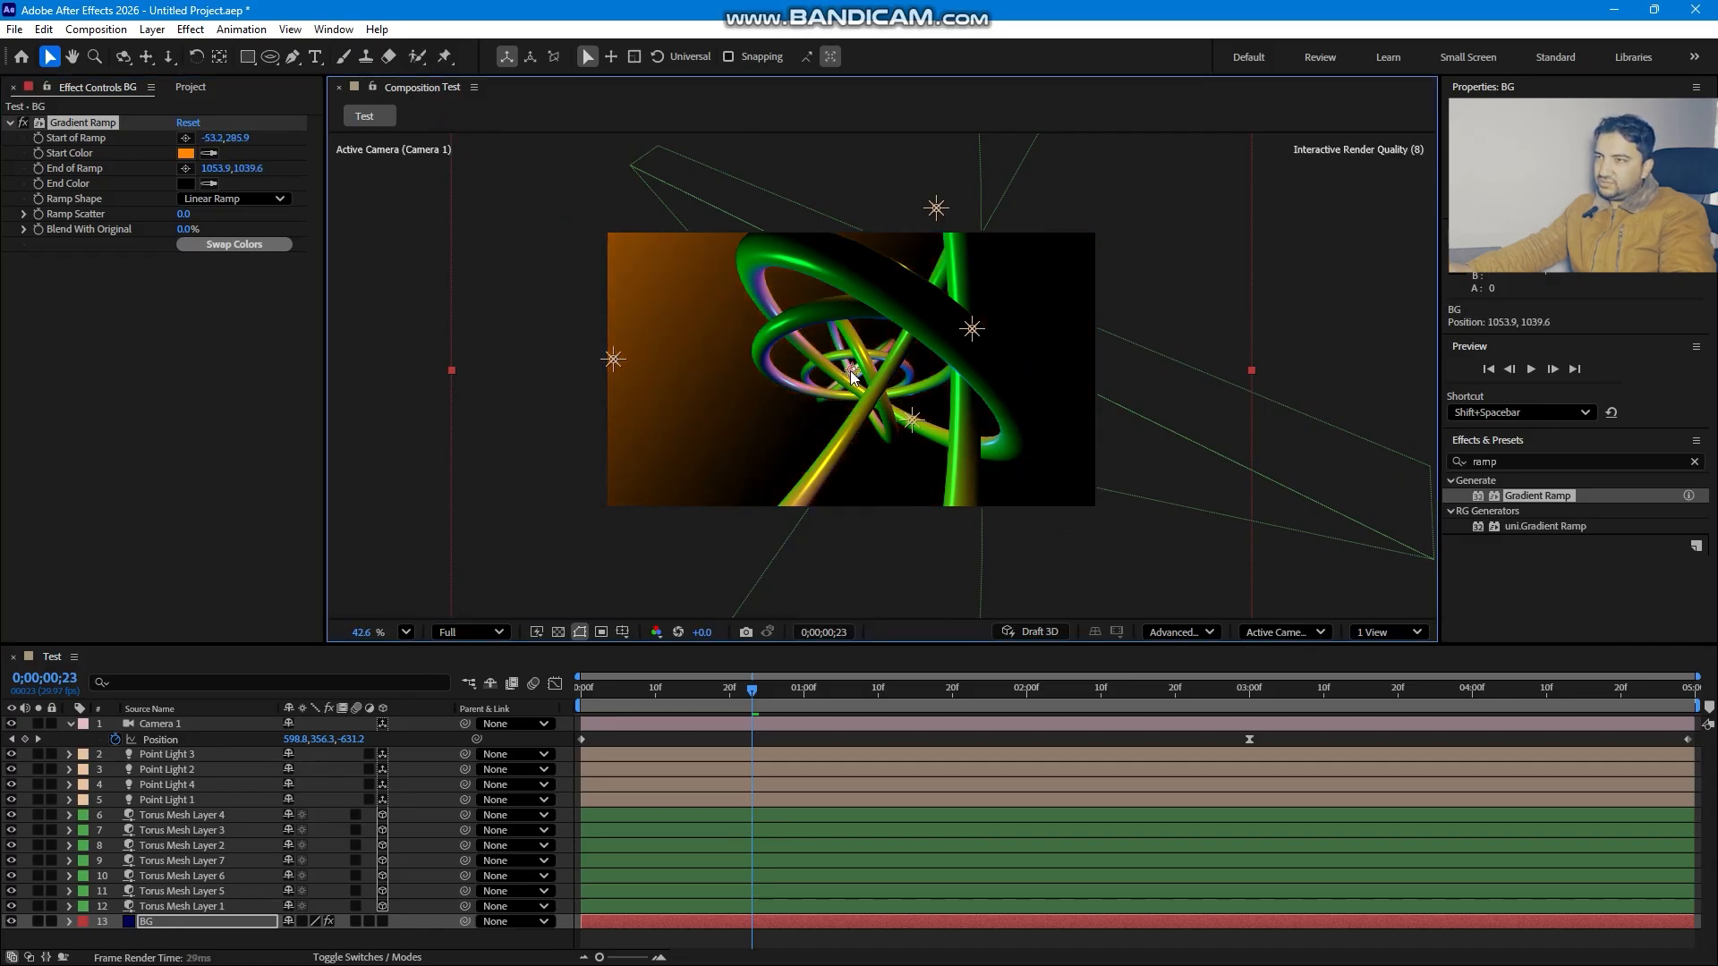
- Change the ramp's start colour to light blue 04C7FF
left_click(185, 154)
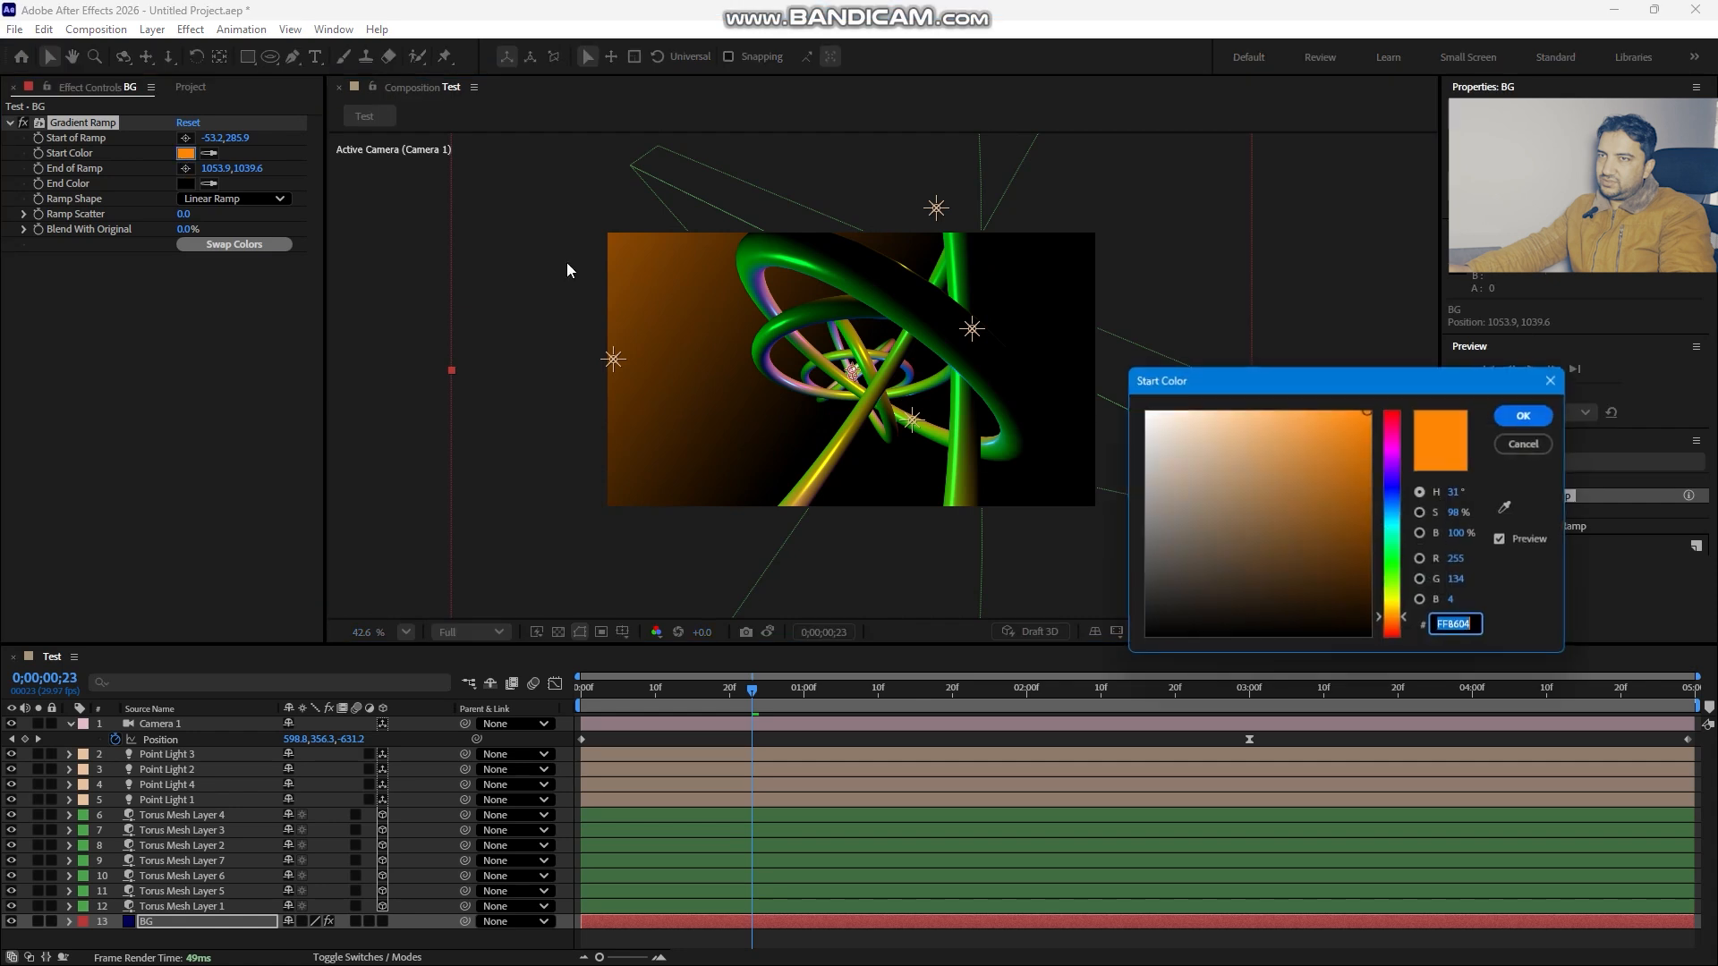
mouse_move(1392, 602)
left_mouse_down()
mouse_move(1392, 566)
mouse_move(1395, 606)
left_mouse_up()
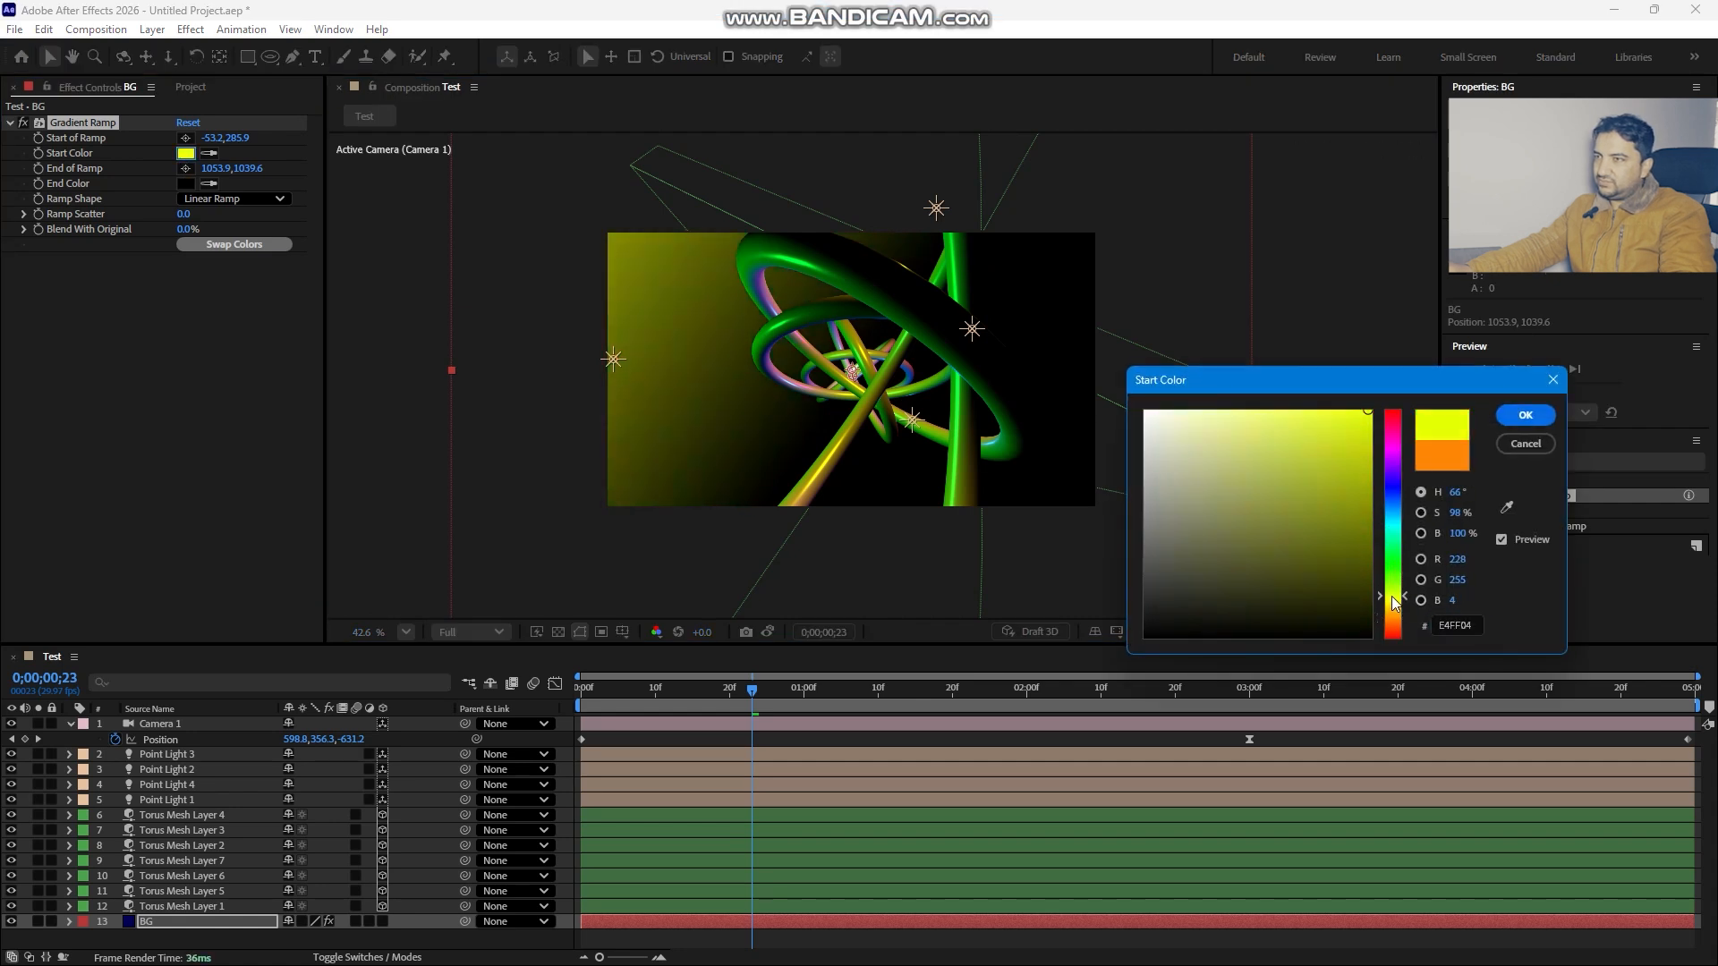
left_click_drag(1404, 511, 1391, 518)
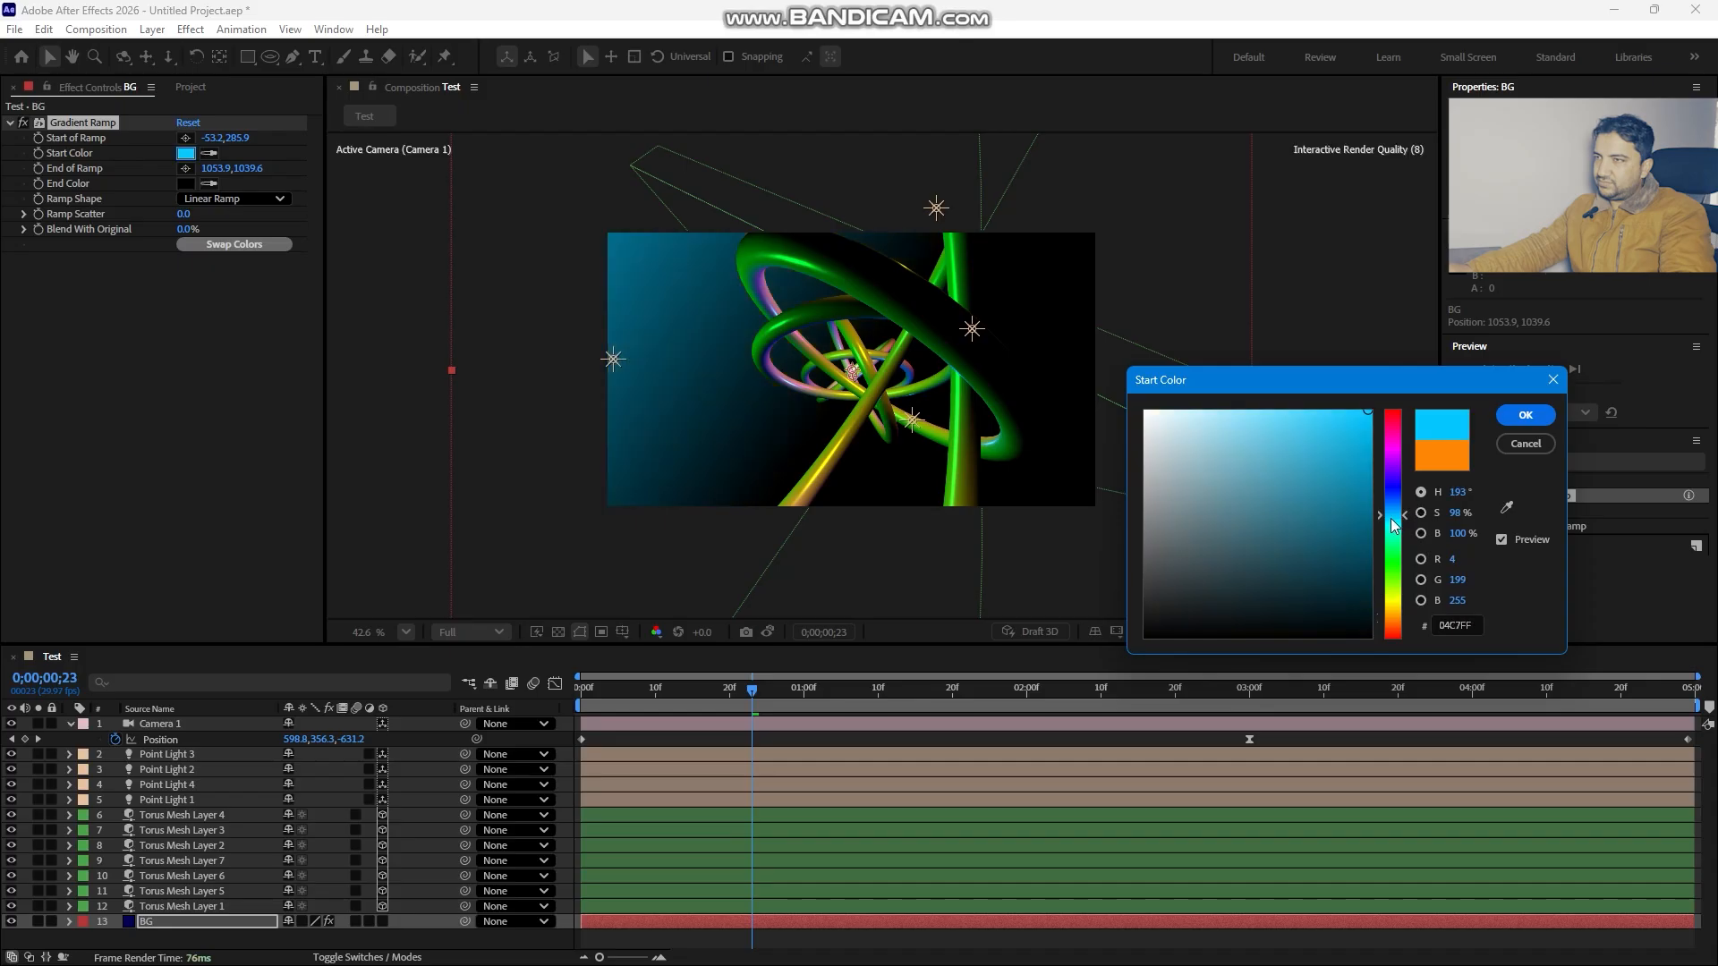
left_click(1543, 417)
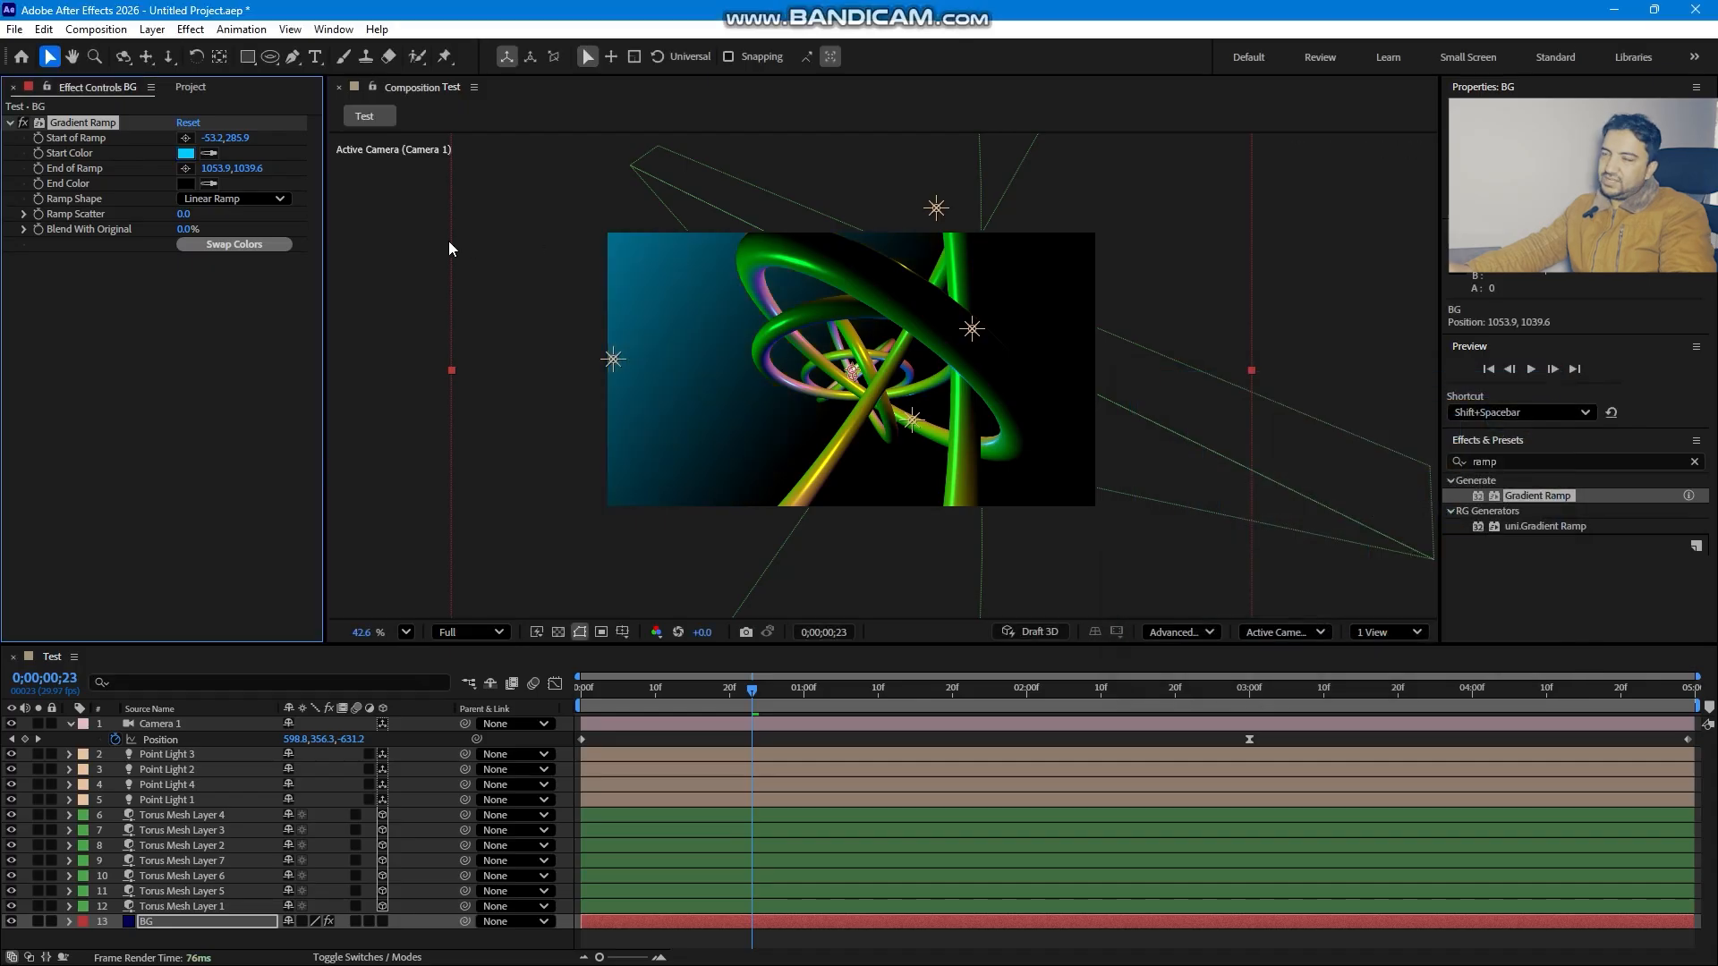
- Scrub through the timeline with the camera selected to review the camera animation
left_click_drag(670, 694, 833, 667)
key("c")
left_click_drag(844, 273, 844, 273)
left_click_drag(710, 706, 906, 664)
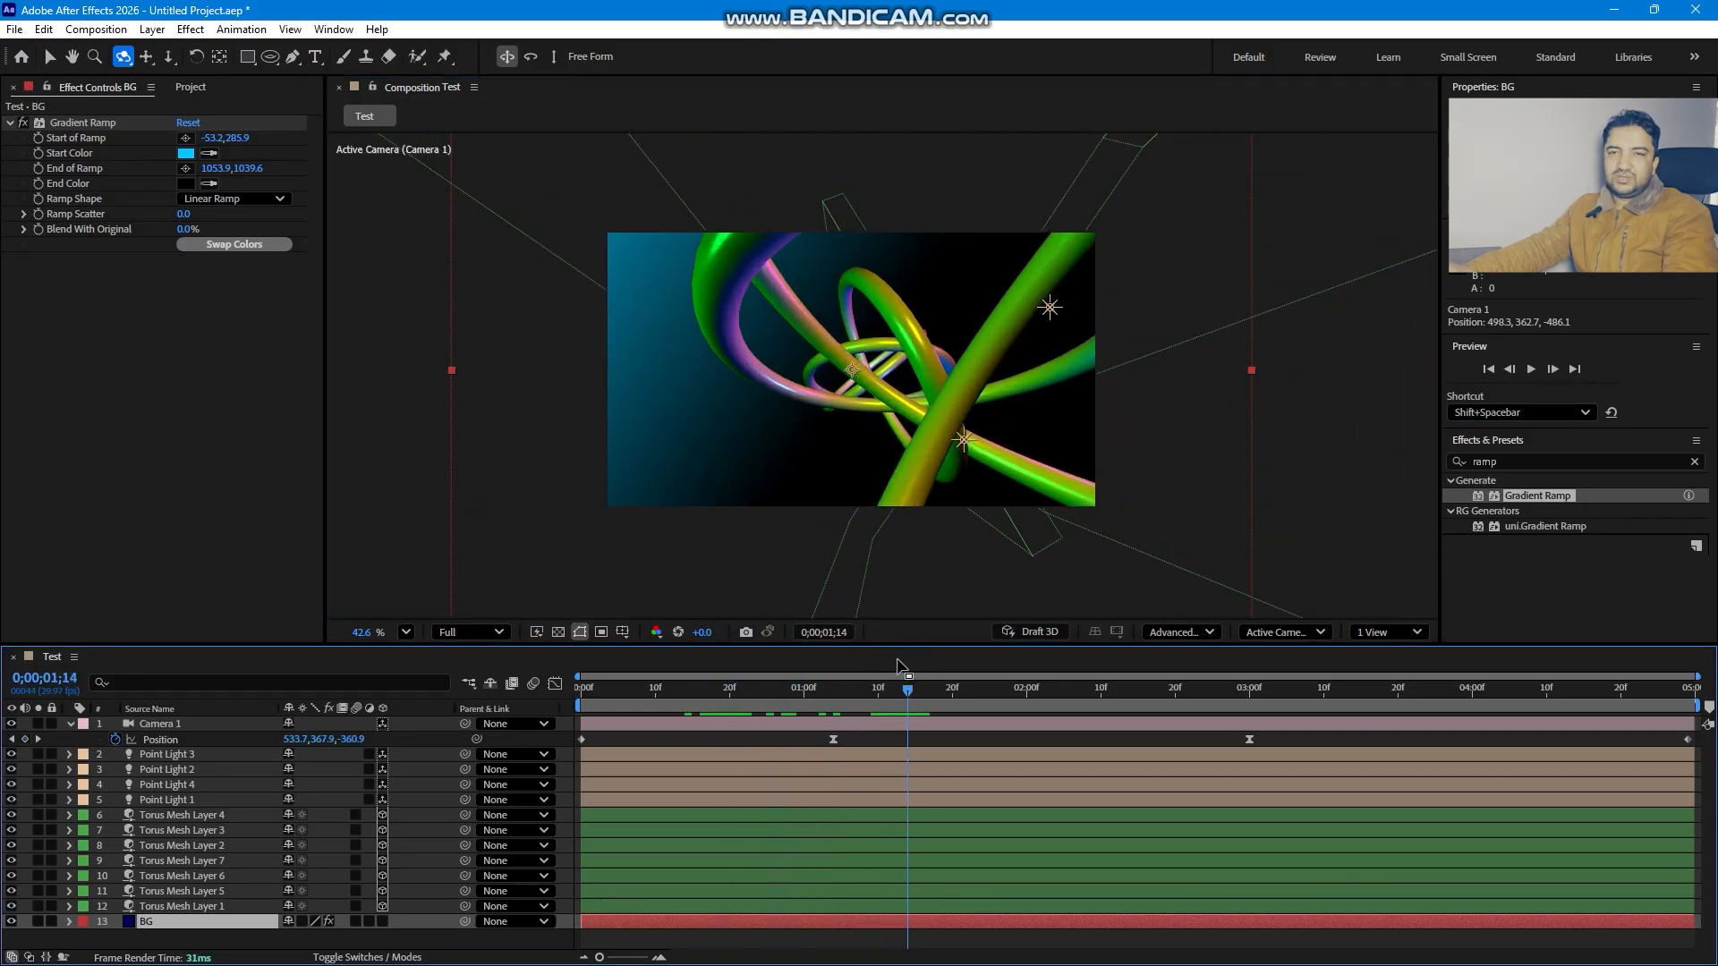